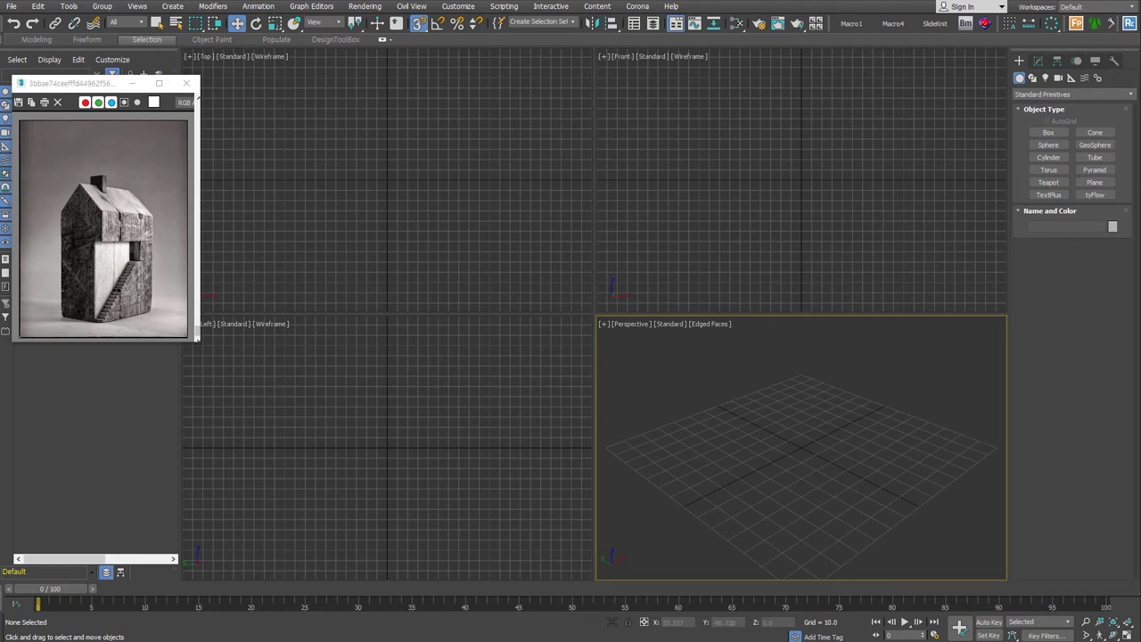
- Drop the house photo onto the Perspective viewport and apply it only as the viewport background
left_click_drag(103, 228, 574, 377)
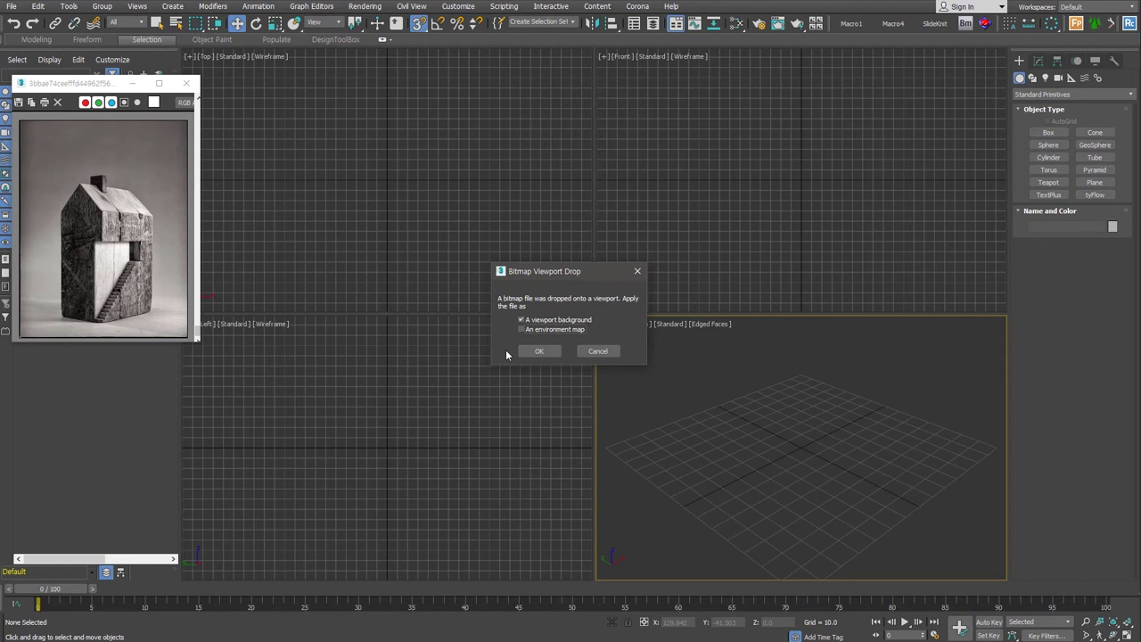
left_click(539, 351)
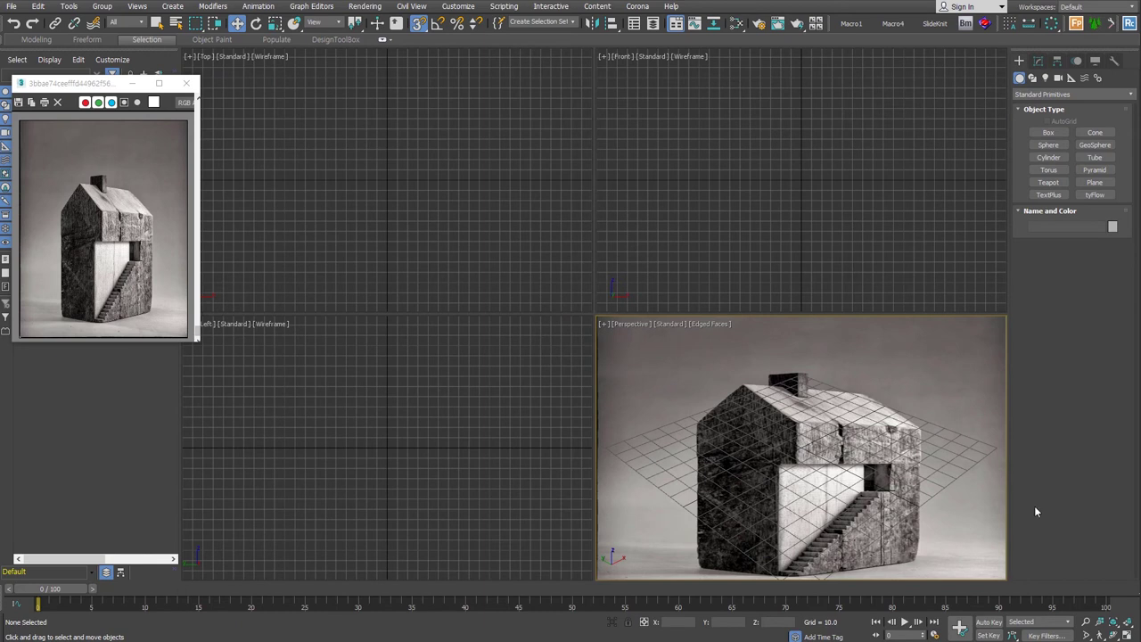
- Set the render output size to 564 × 731 to match the photo, with the image aspect locked
left_click(760, 24)
right_click(148, 216)
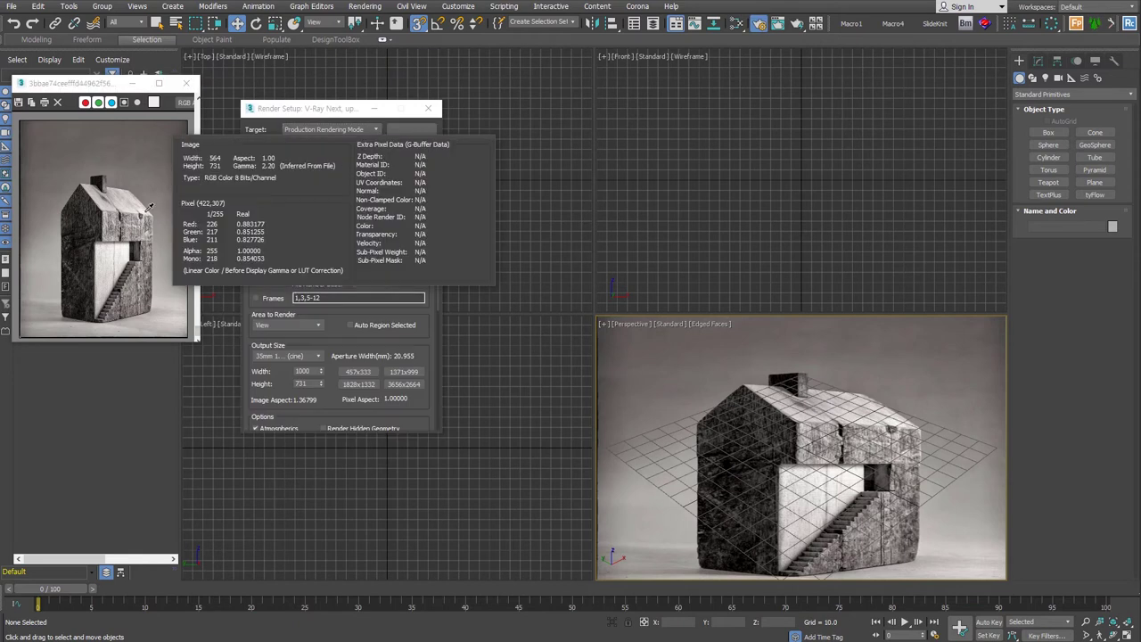
right_click_drag(148, 204, 150, 206)
double_click(303, 371)
type("564")
key("Tab")
left_click(330, 399)
left_click(427, 109)
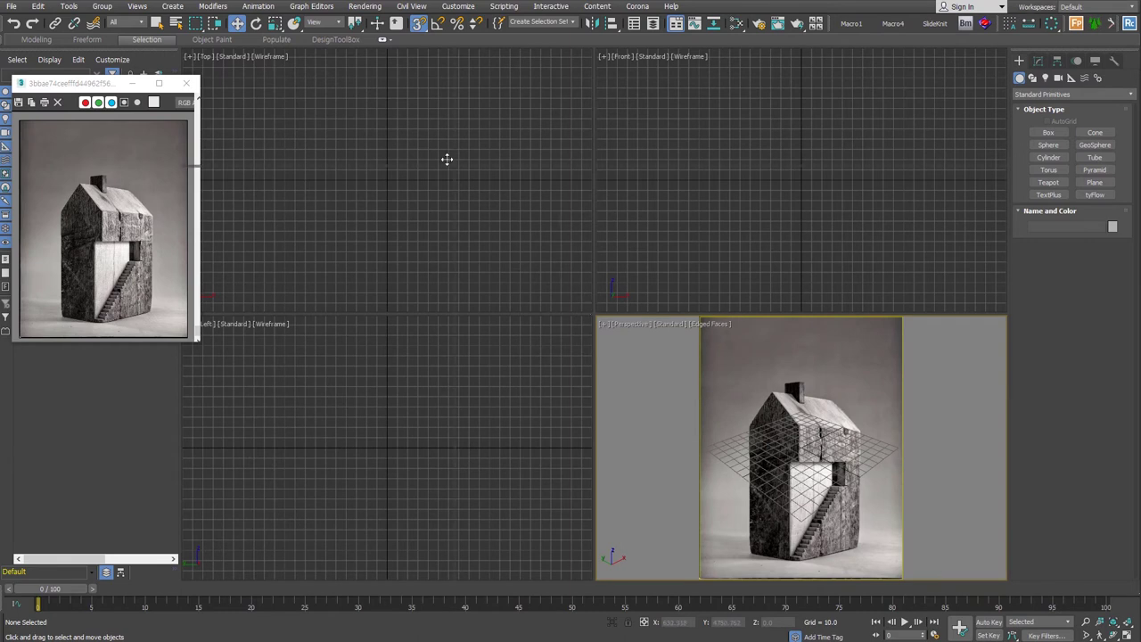
- Maximize and pan the Perspective view, then draw a box over the photographed house
left_click_drag(427, 87, 428, 89)
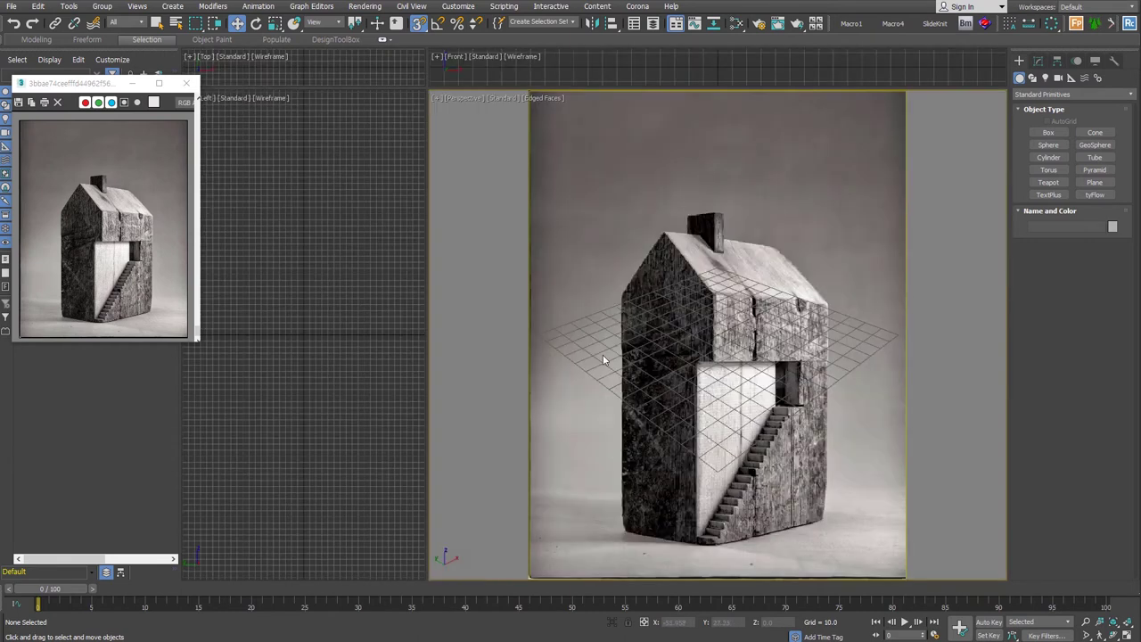
mouse_move(866, 396)
middle_mouse_down()
mouse_move(812, 371)
mouse_move(815, 469)
middle_mouse_up()
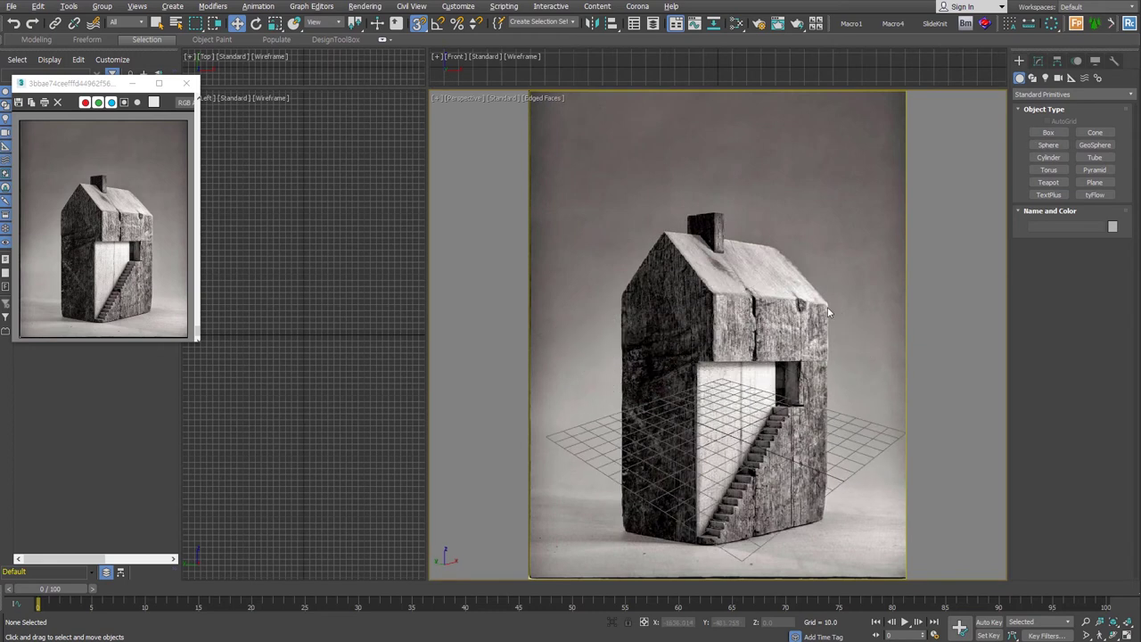
left_click(1048, 132)
left_click_drag(731, 406, 692, 506)
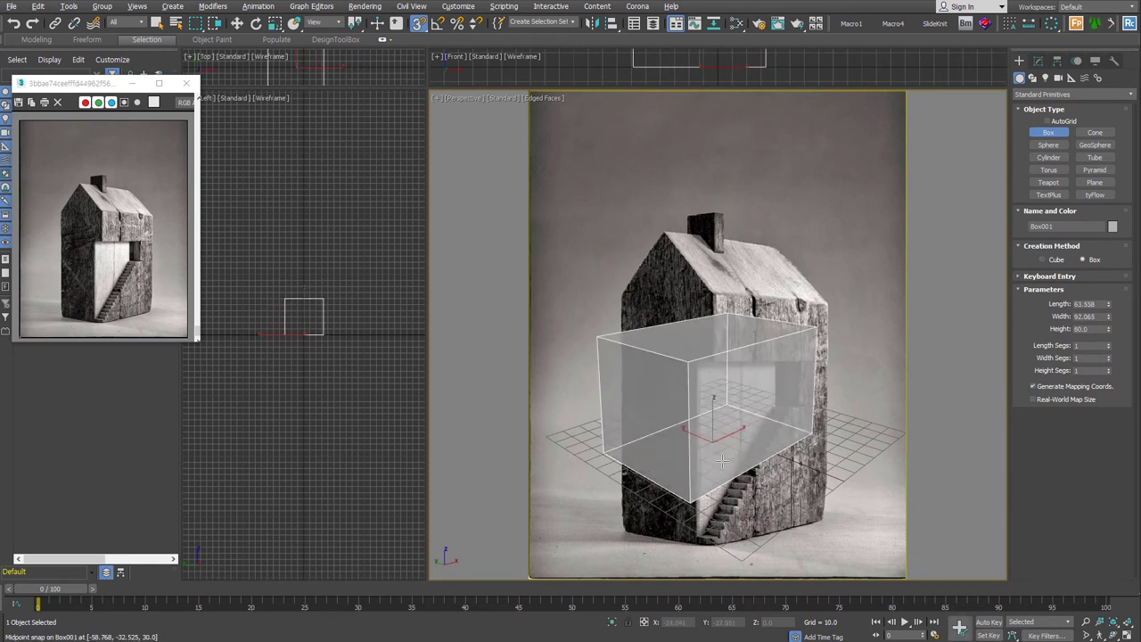
- Show Perspective Match vanishing lines and align the red lines with the stair edge and house base
left_click(1114, 61)
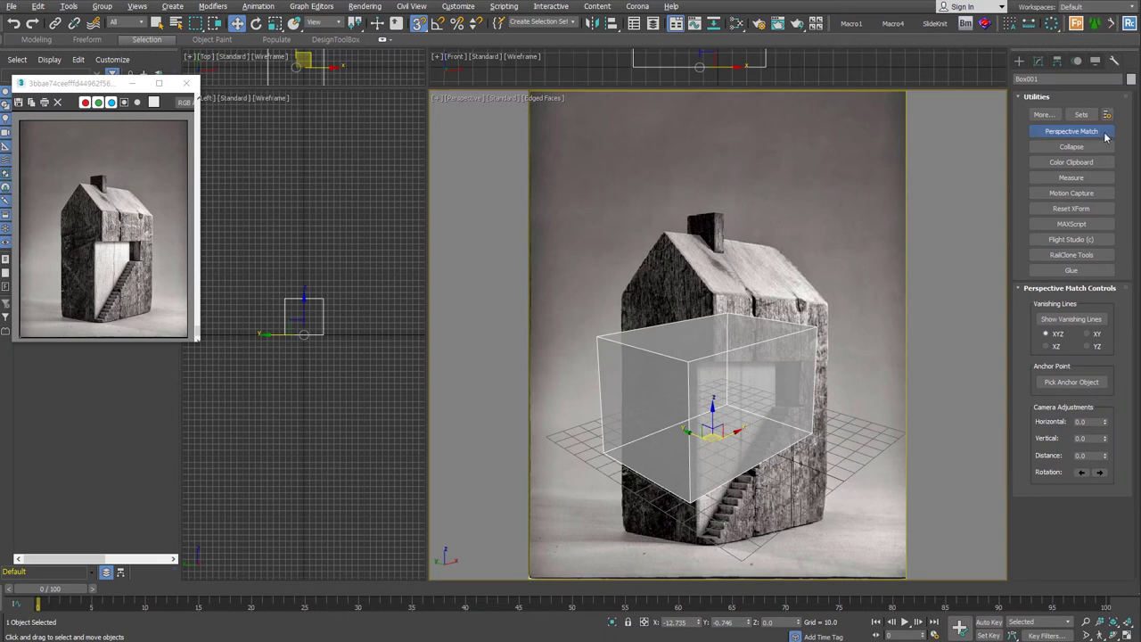
left_click(1088, 320)
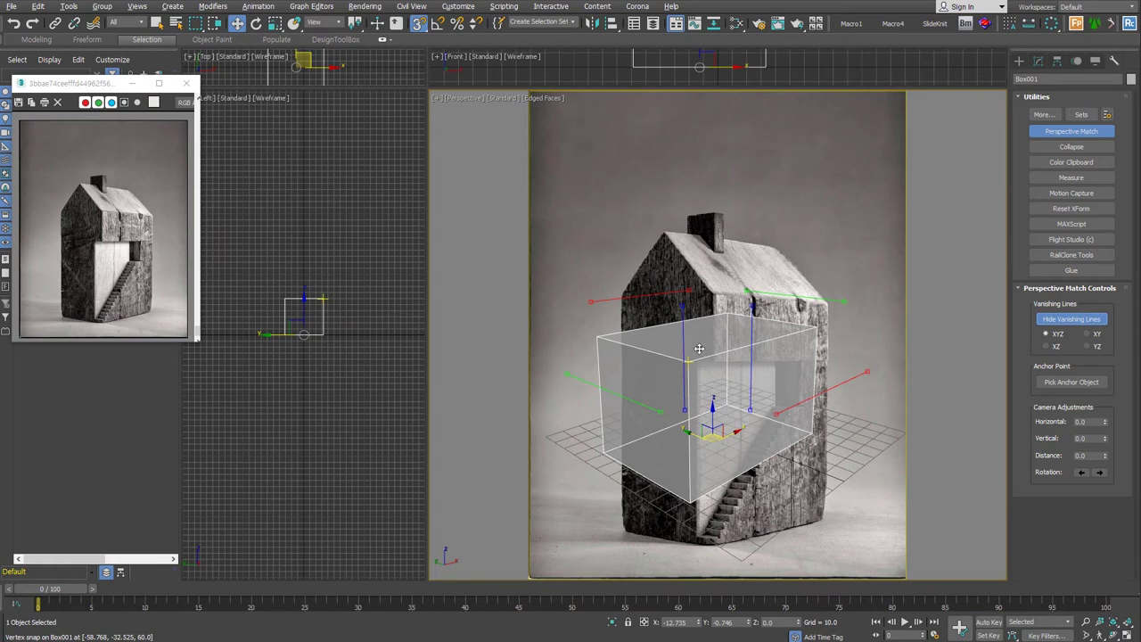
mouse_move(642, 301)
left_mouse_down()
mouse_move(764, 290)
mouse_move(828, 307)
left_mouse_up()
left_click_drag(822, 392, 739, 531)
left_click_drag(789, 481, 852, 512)
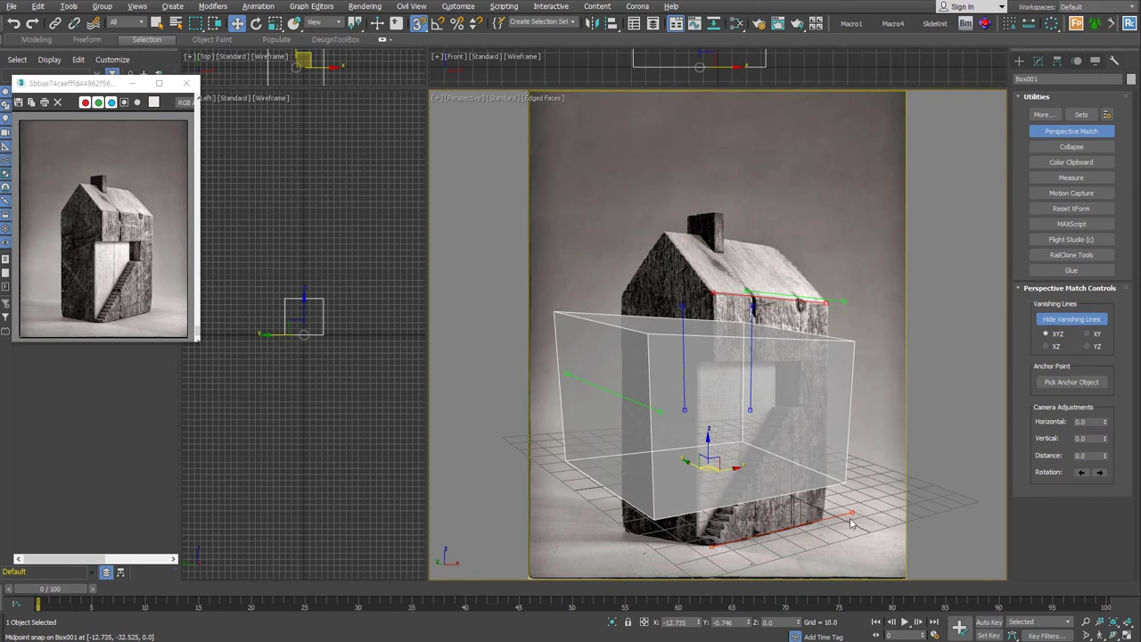
- Align the green lines with the roof ridge and base, and the vertical lines with the house corners
left_click_drag(785, 298, 657, 315)
left_click_drag(715, 300, 721, 292)
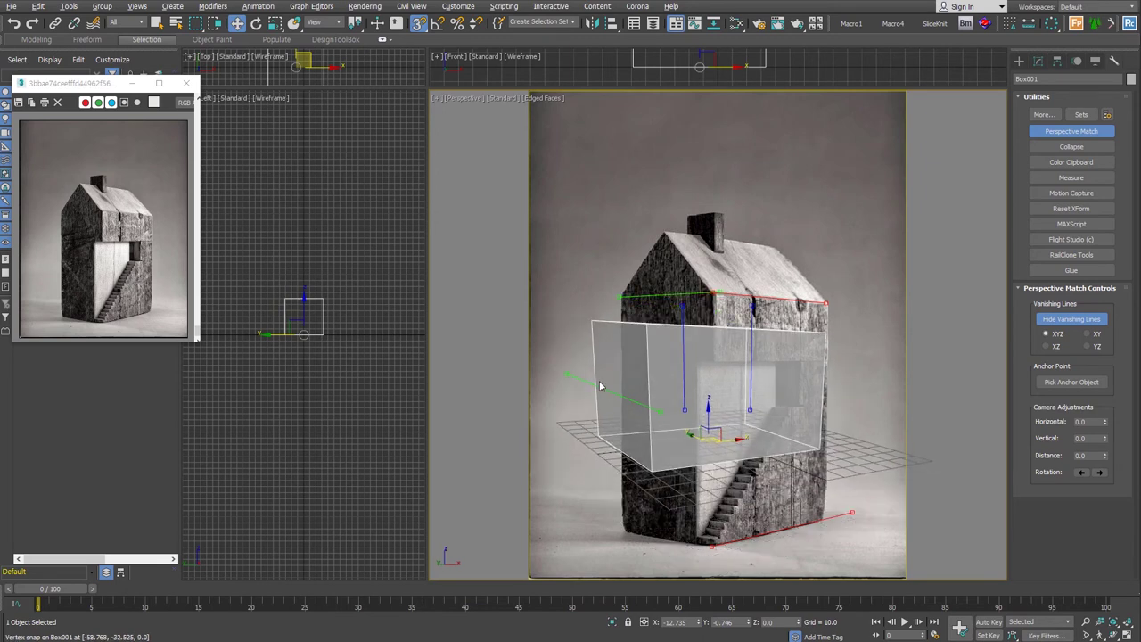
mouse_move(605, 409)
left_mouse_down()
mouse_move(641, 566)
mouse_move(674, 566)
mouse_move(711, 547)
left_mouse_up()
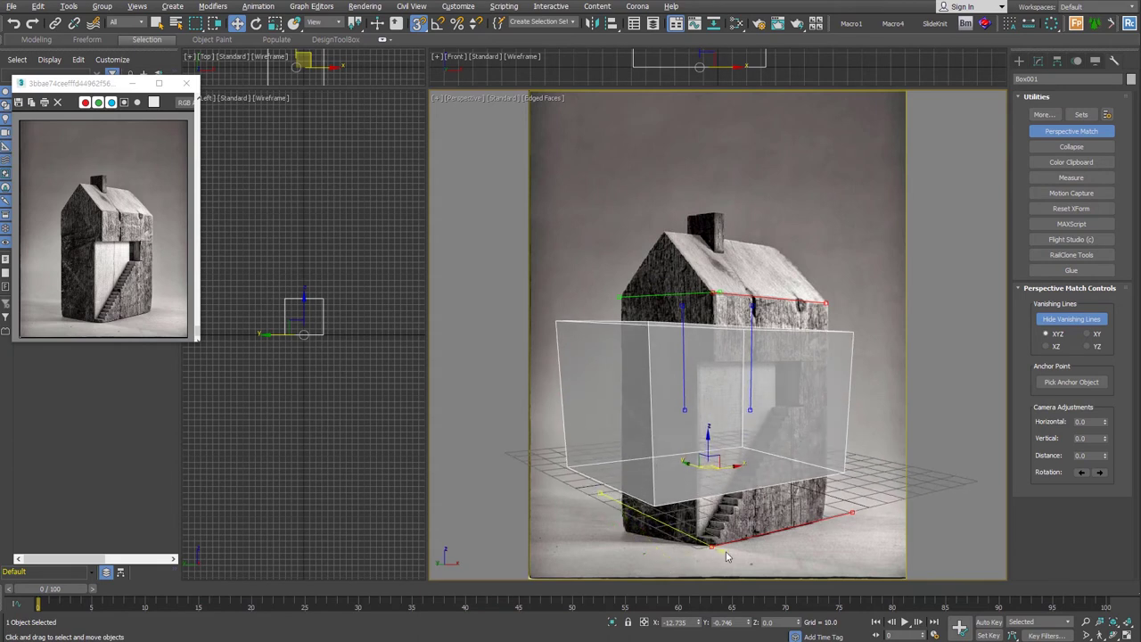
left_click_drag(600, 493, 595, 525)
mouse_move(684, 374)
left_mouse_down()
mouse_move(626, 404)
mouse_move(623, 532)
left_mouse_up()
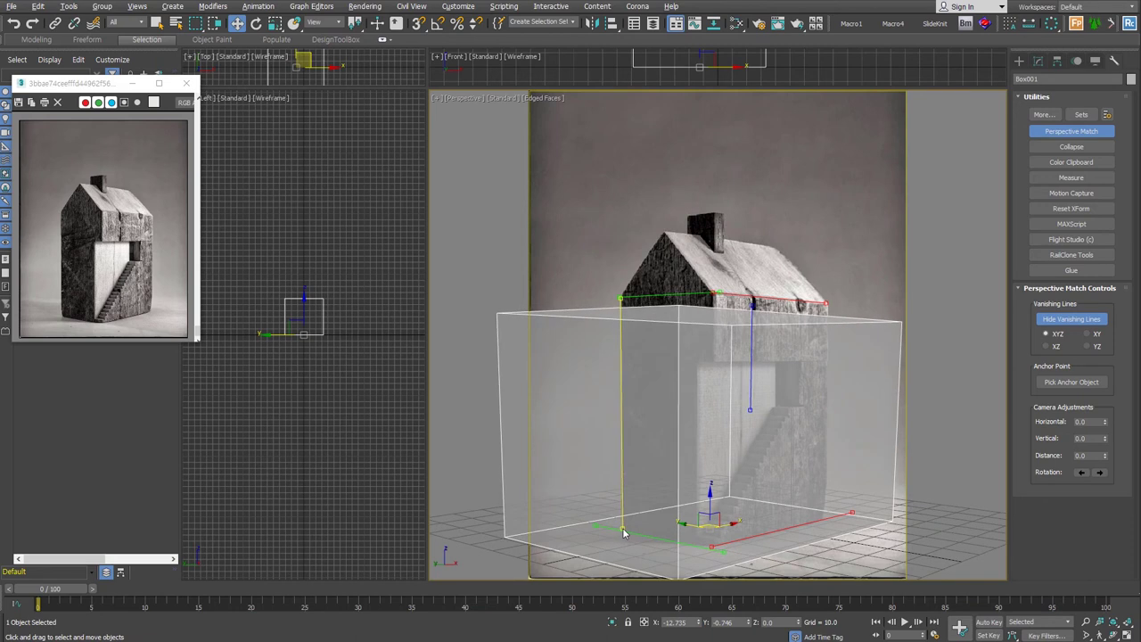
mouse_move(750, 401)
left_mouse_down()
mouse_move(828, 406)
mouse_move(827, 525)
left_mouse_up()
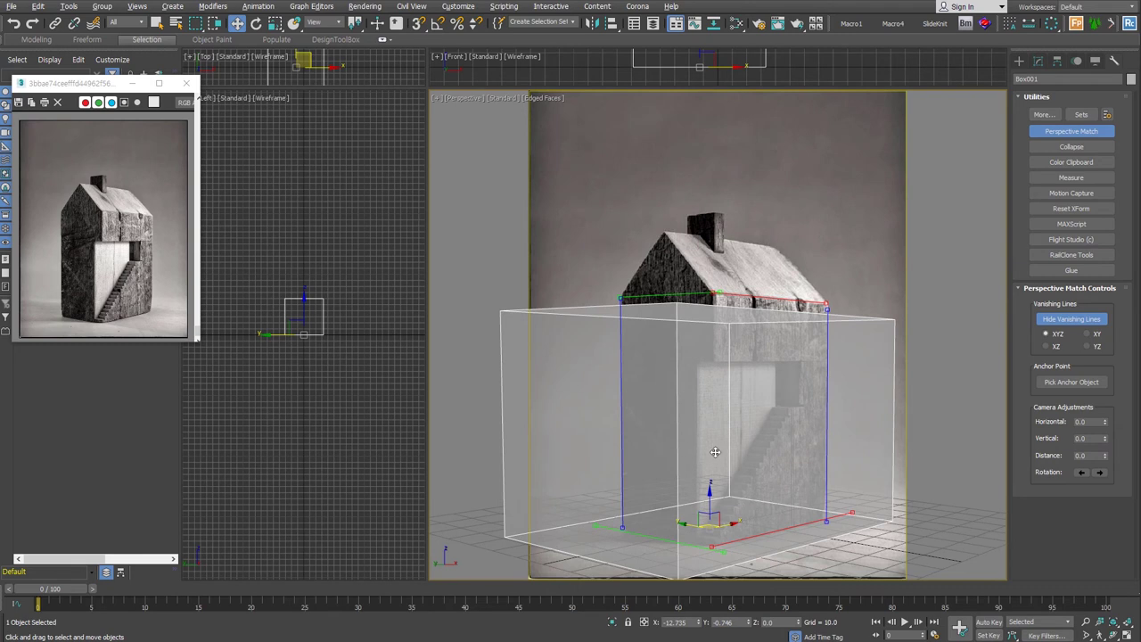
scroll(715, 452, "down", 2)
scroll(714, 455, "down", 2)
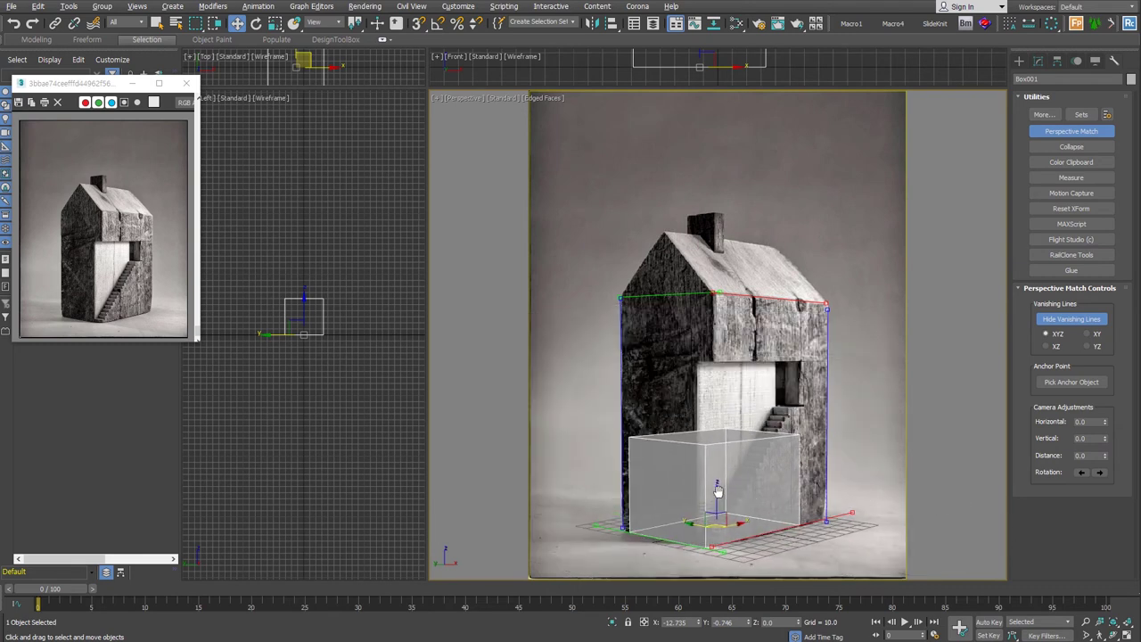
scroll(718, 491, "down", 1)
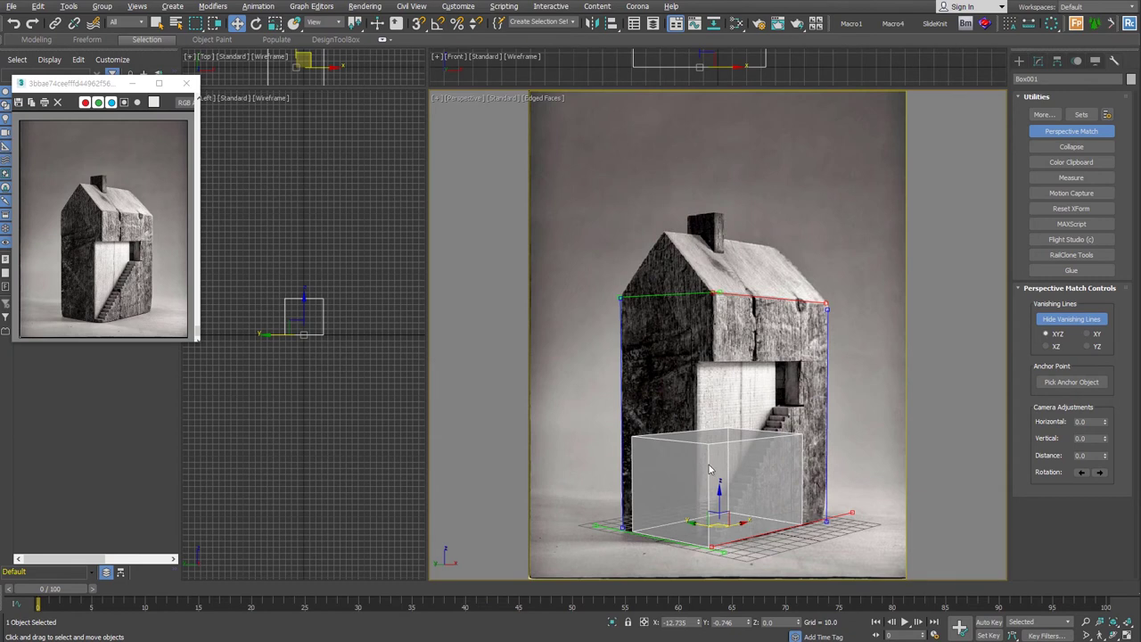
key("alt+z")
left_click_drag(714, 496, 723, 474)
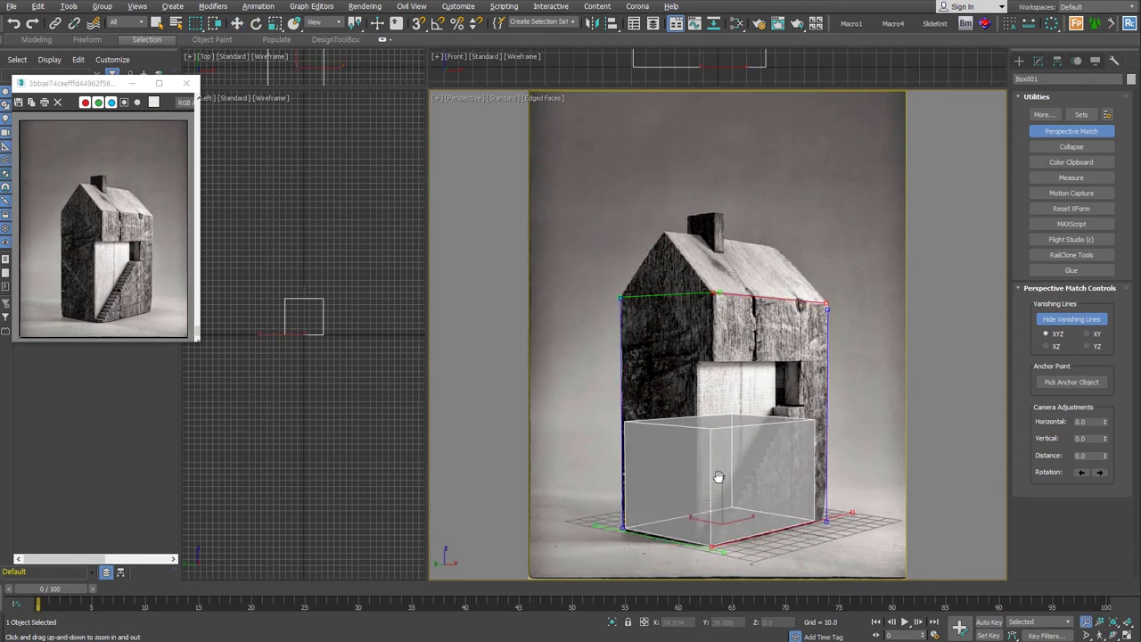
middle_click_drag(741, 506, 745, 490)
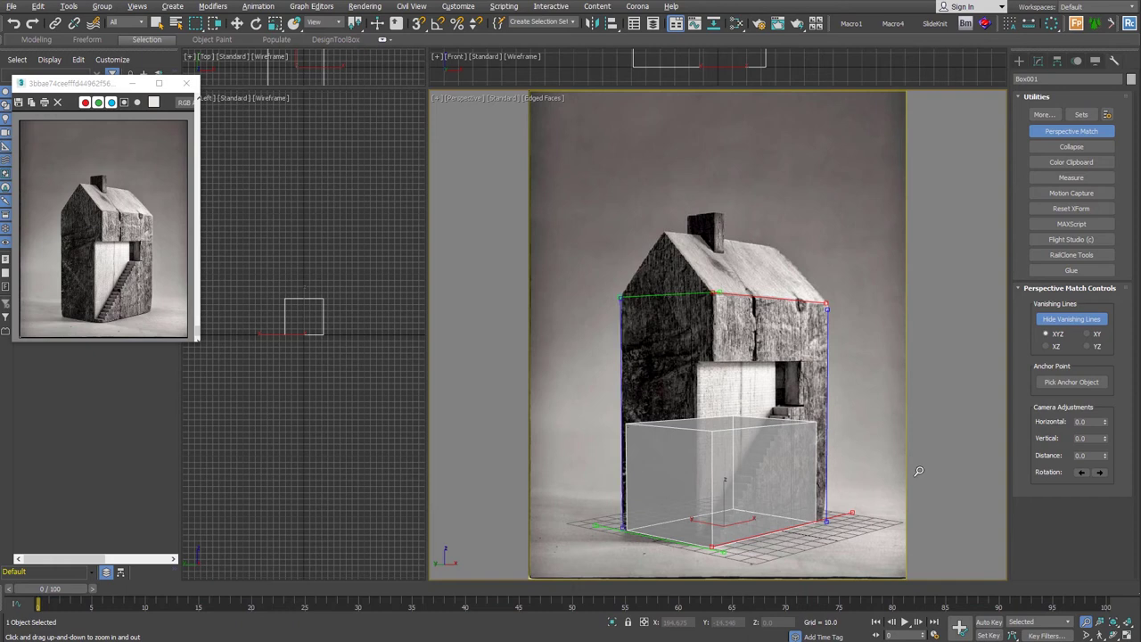
- Create a physical camera from the matched view and convert Box001 to an Editable Poly
key("ctrl+c")
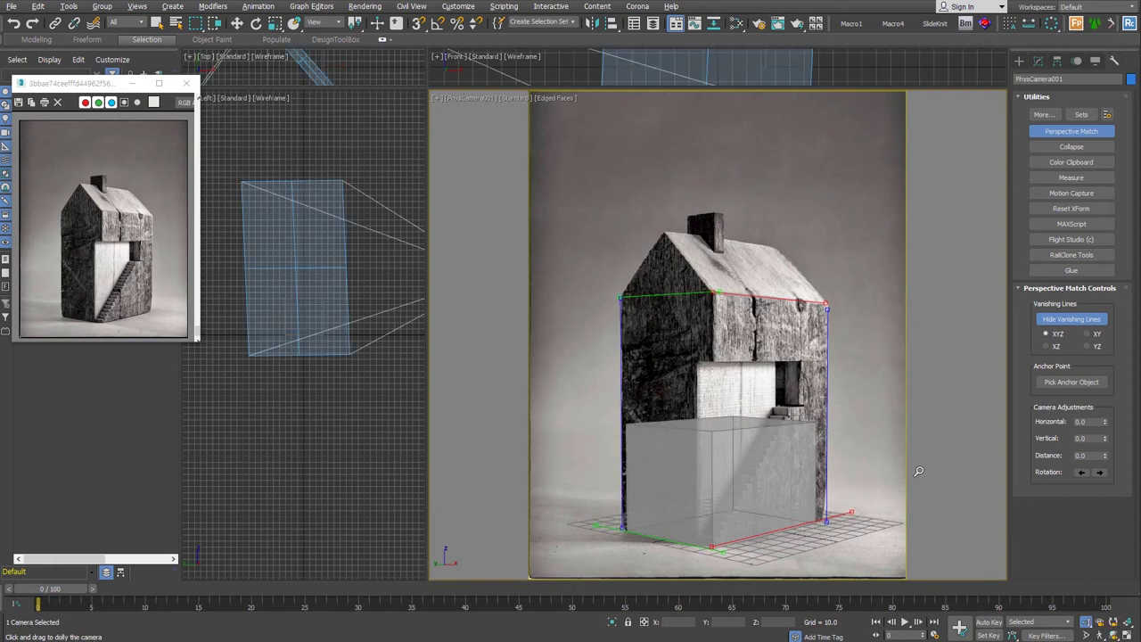
key("w")
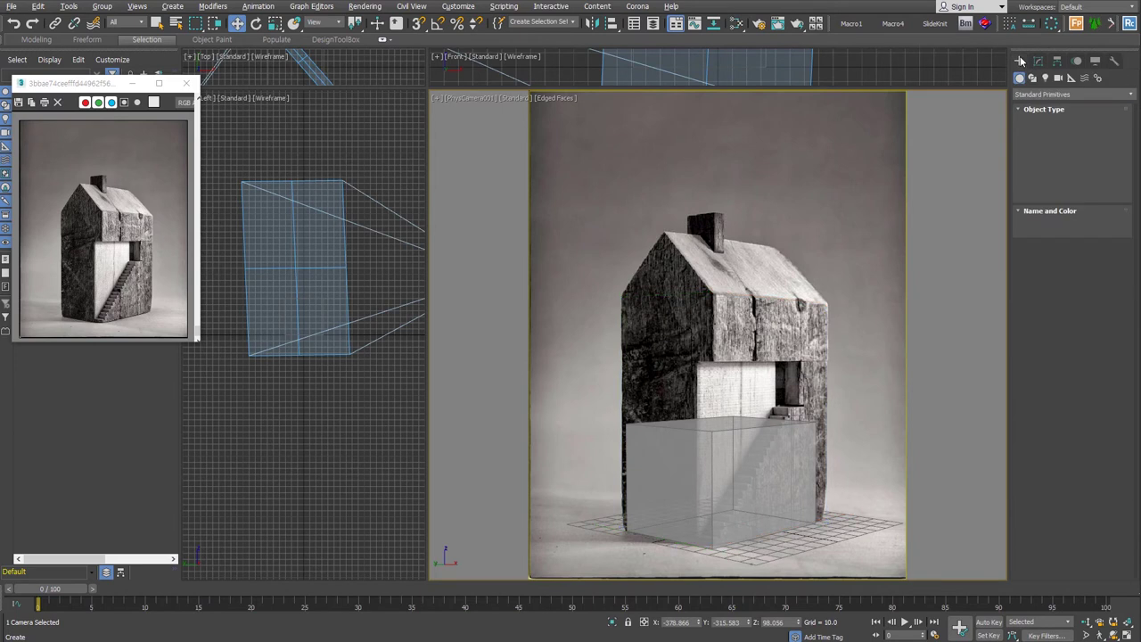
left_click(743, 510)
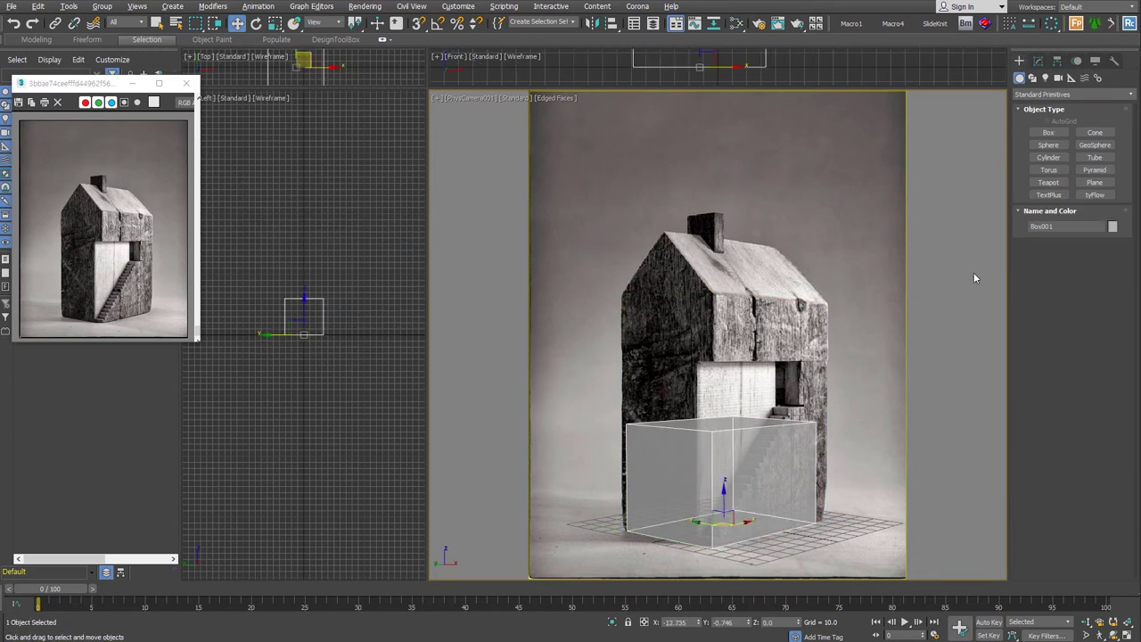
key("ctrl+e")
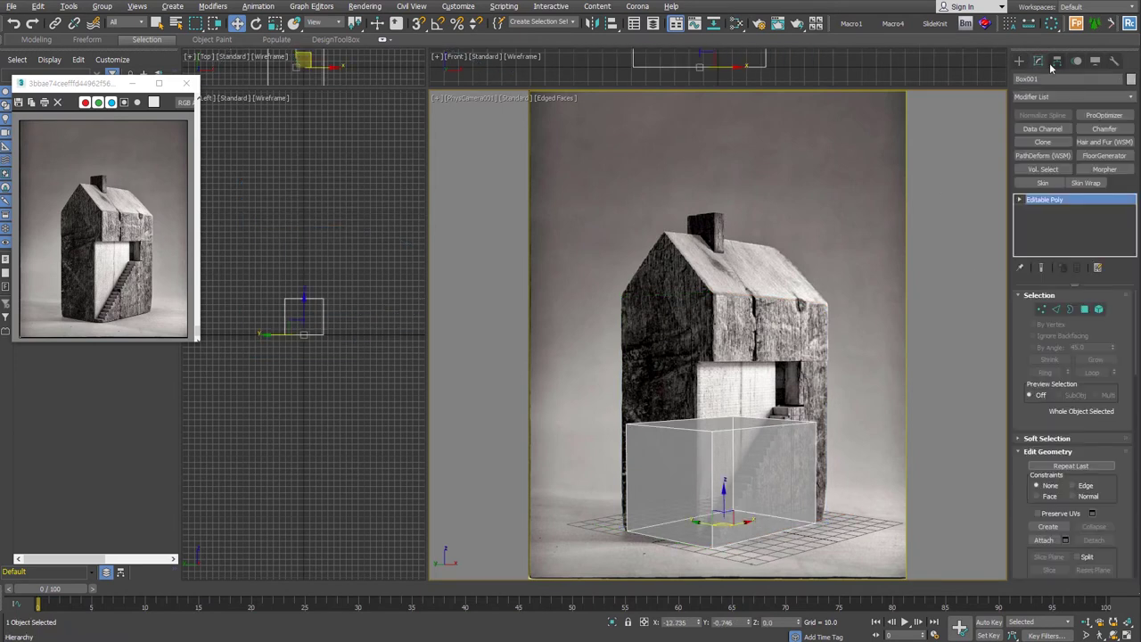
right_click(1056, 108)
left_click(1057, 120)
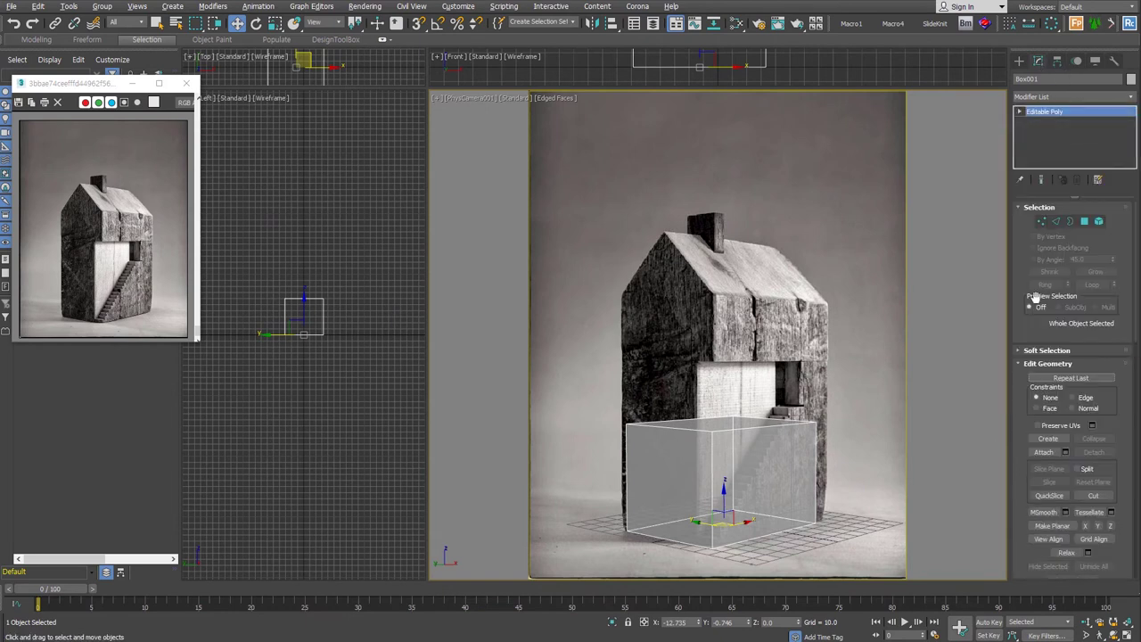
- In Polygon mode, slide the box's left face to the house's left wall
left_click(1084, 220)
left_click(669, 457)
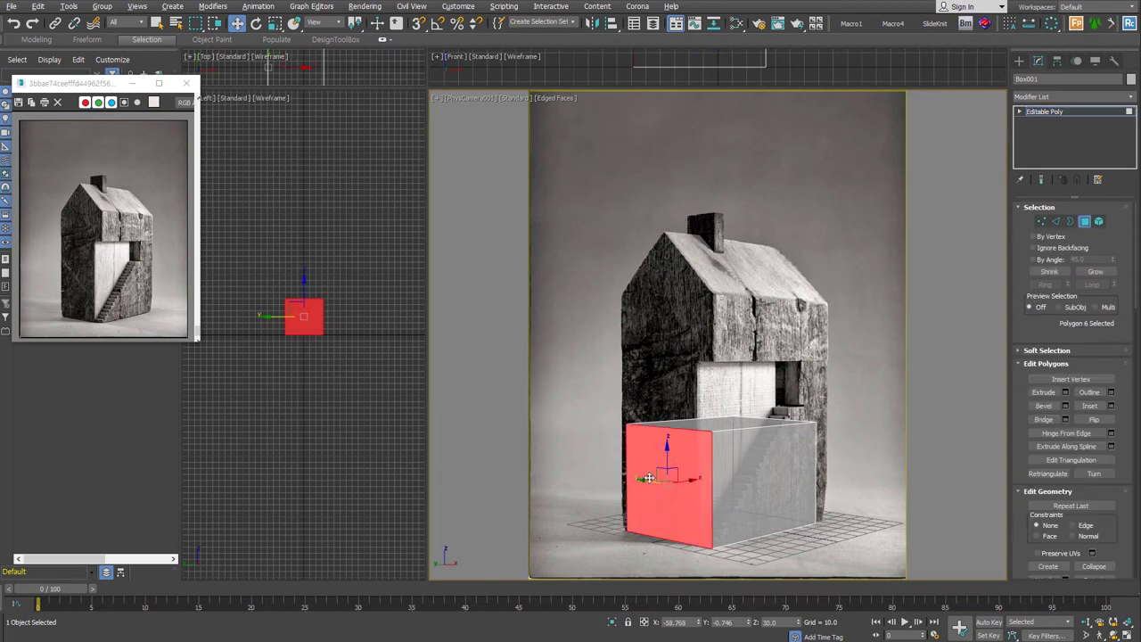
left_click(649, 477)
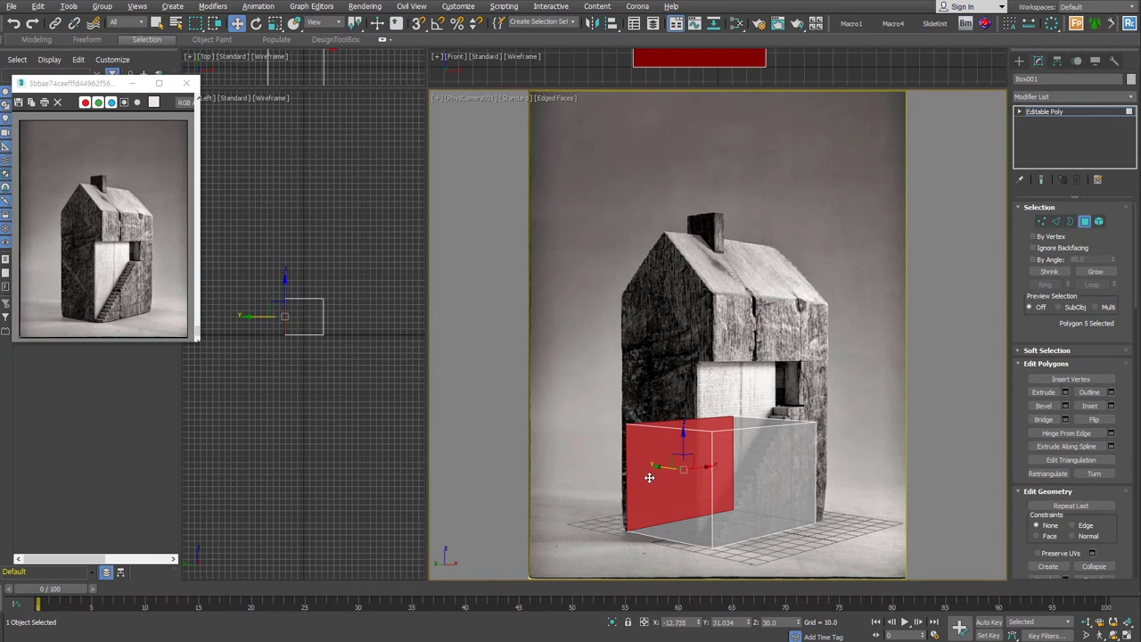
left_click_drag(662, 467, 655, 468)
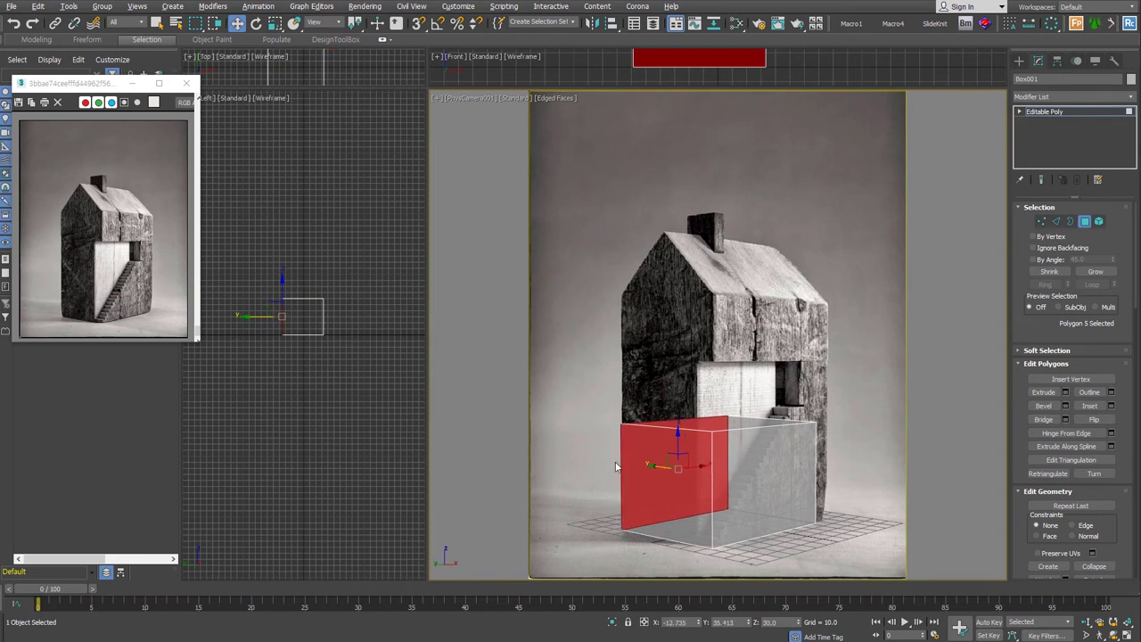
- Move the right face out to the house's right wall and raise the top face to the roofline
left_click(807, 447)
left_click(806, 447)
left_click_drag(784, 465, 801, 461)
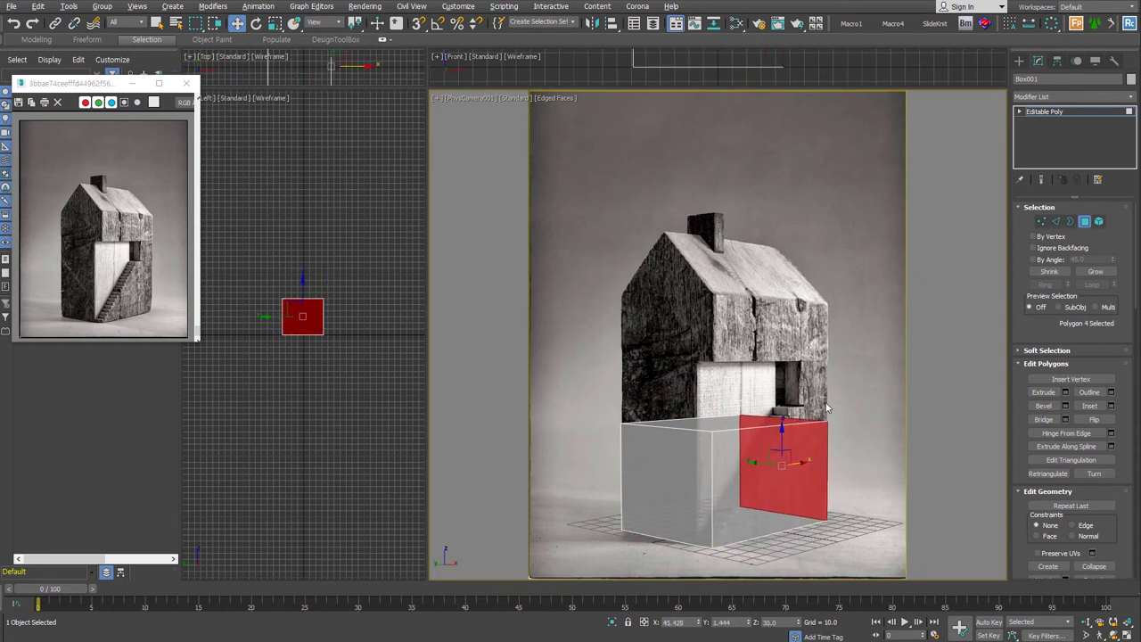
left_click(731, 426)
left_click_drag(726, 394, 727, 274)
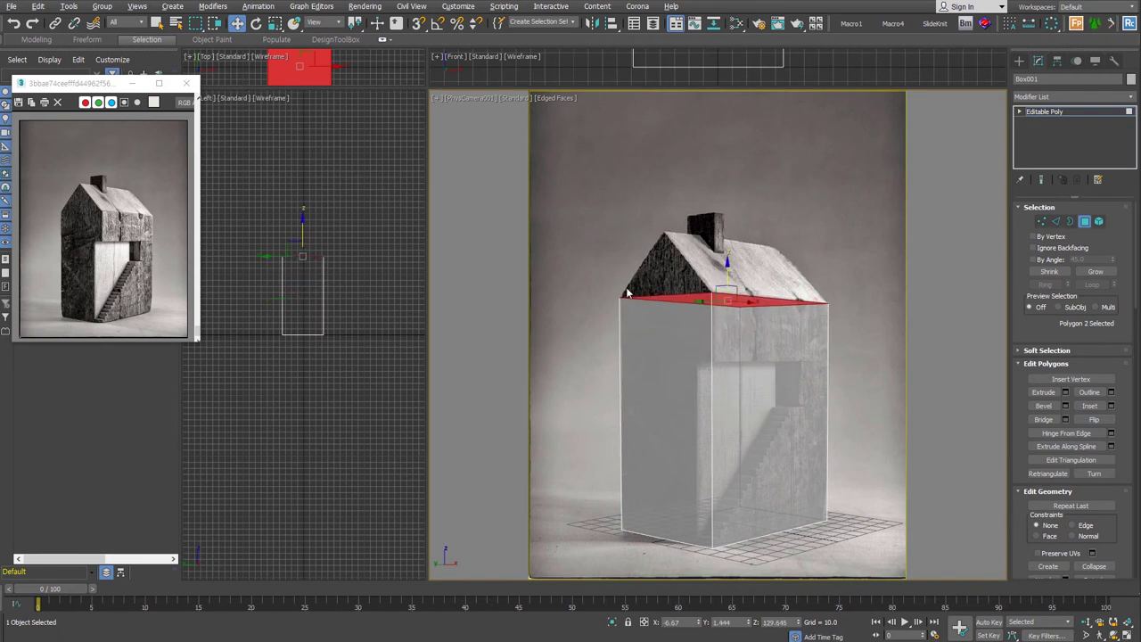
left_click(849, 332)
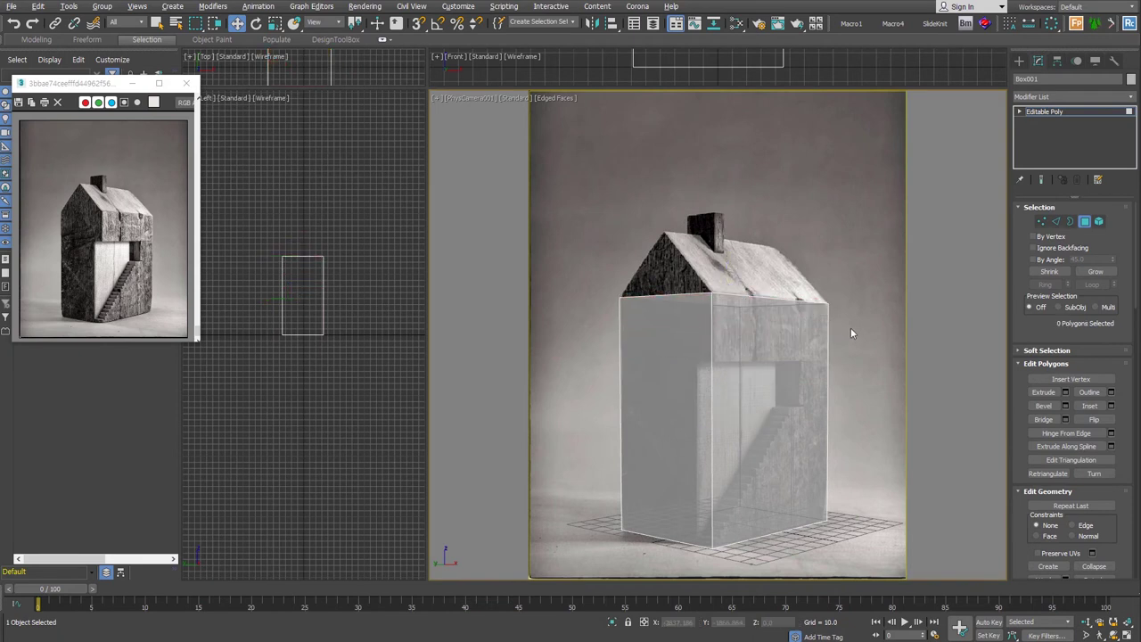
- Add two horizontal edge loops and one vertical edge loop to the box with Swift Loop
left_click(28, 45)
left_click(27, 46)
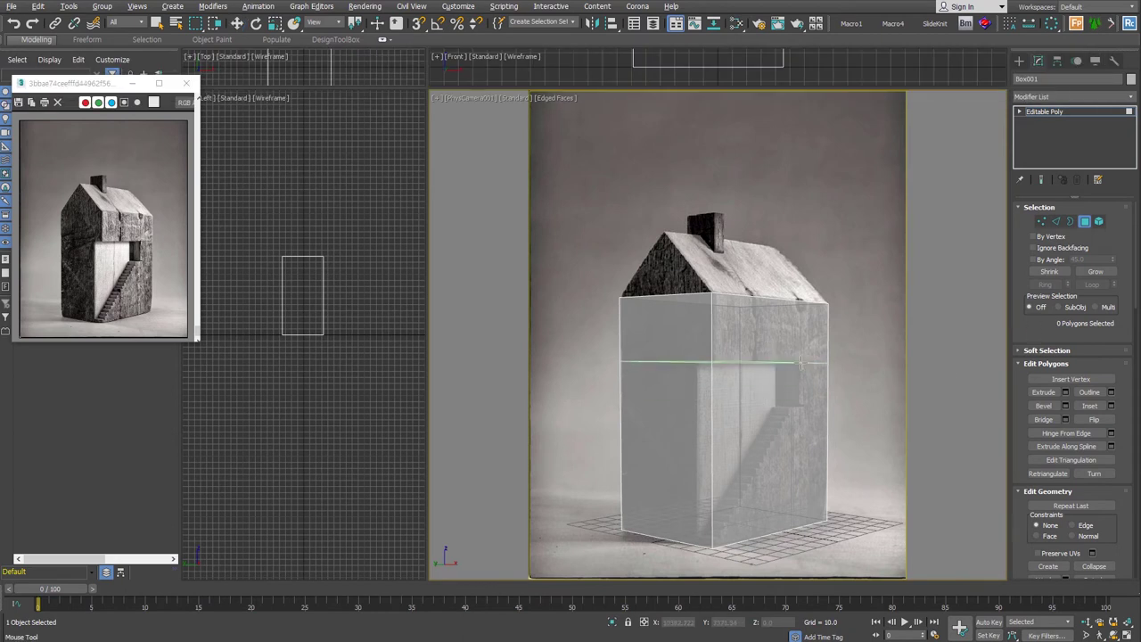
left_click(801, 361)
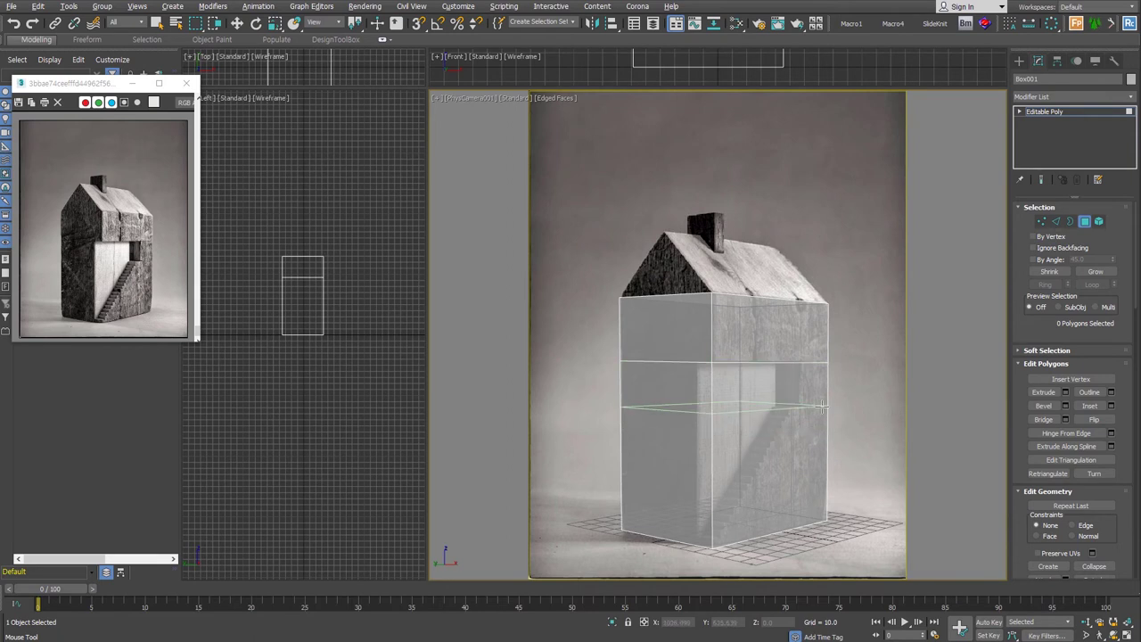
left_click(822, 407)
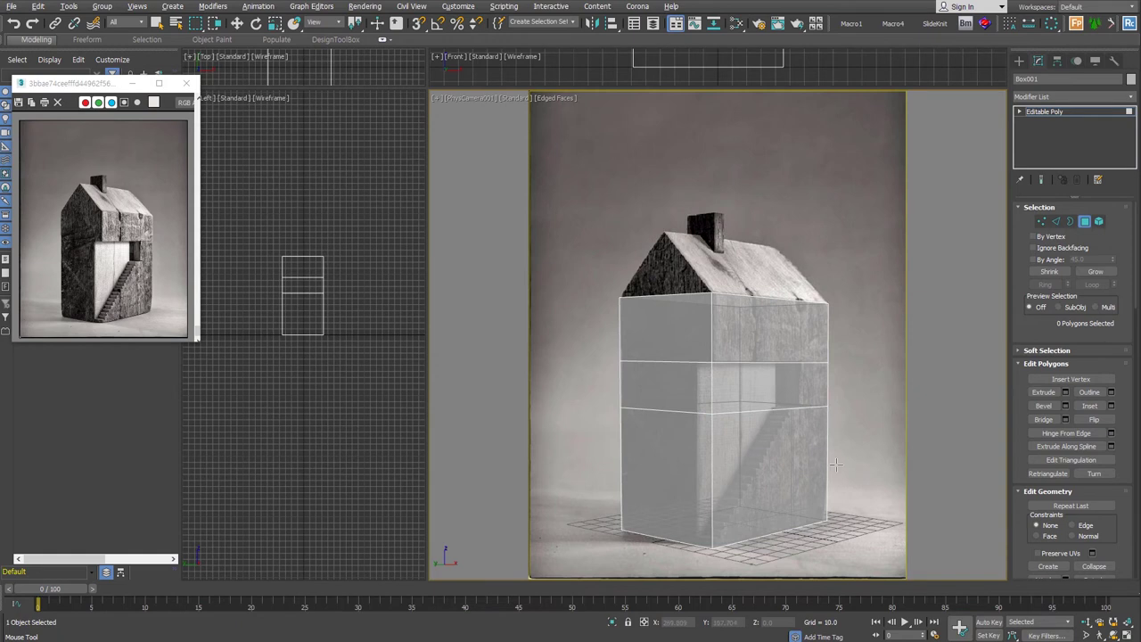
left_click(802, 376)
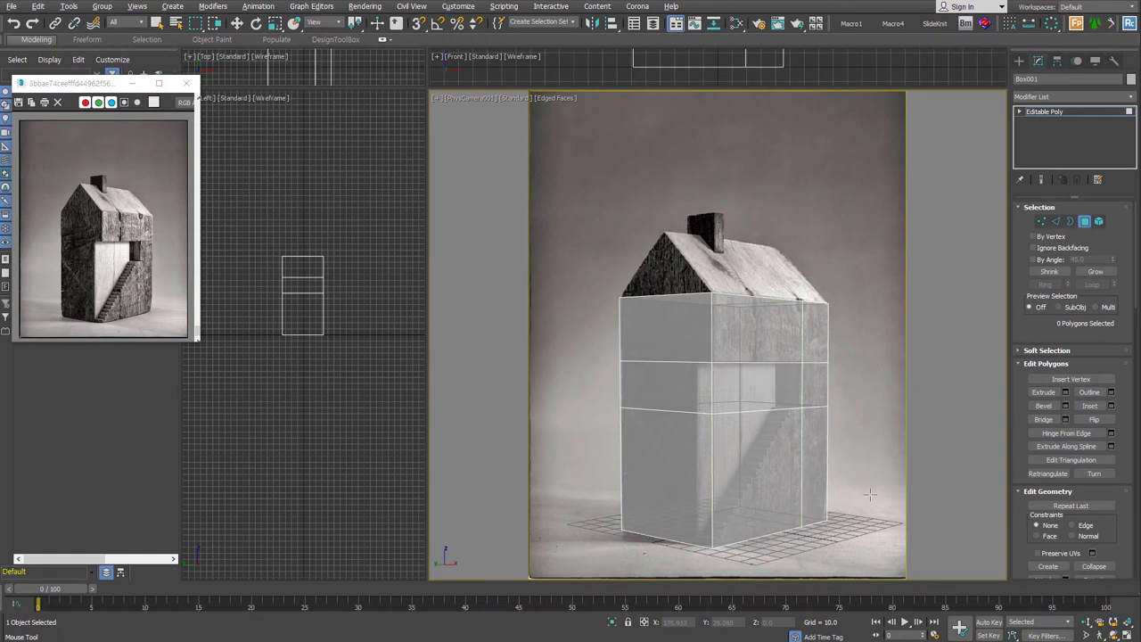
- At Edge level, select the box's top front edge
key("w")
left_click(665, 297)
left_click(1057, 222)
left_click(670, 295)
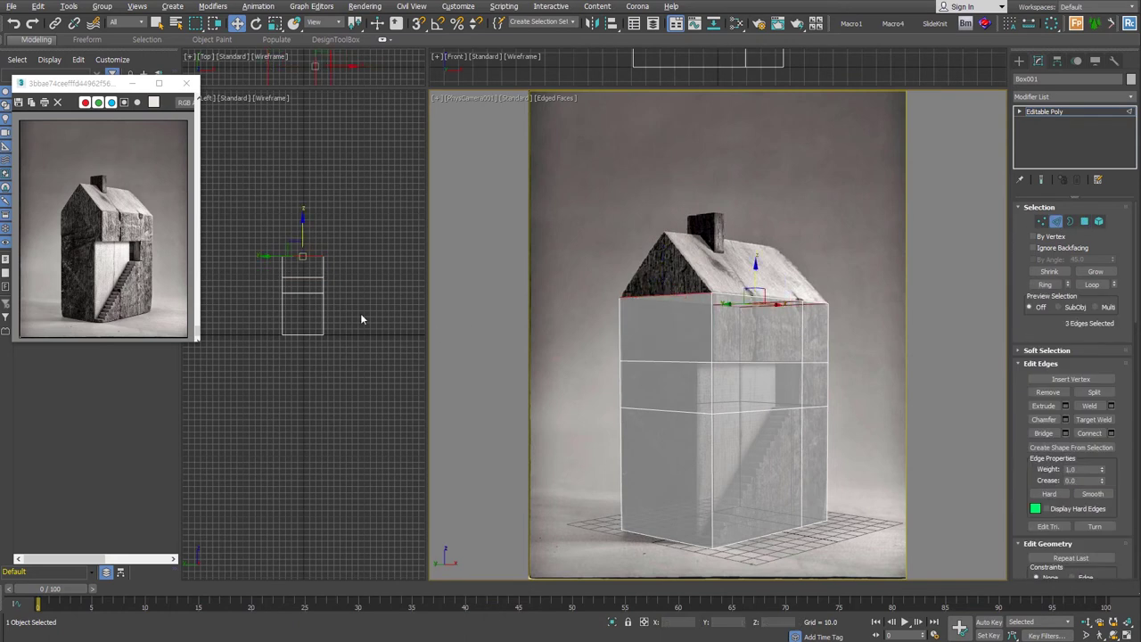
- Raise the box's two top edges upward into a gabled roof ridge
middle_click_drag(360, 312, 314, 395, "alt")
key("g")
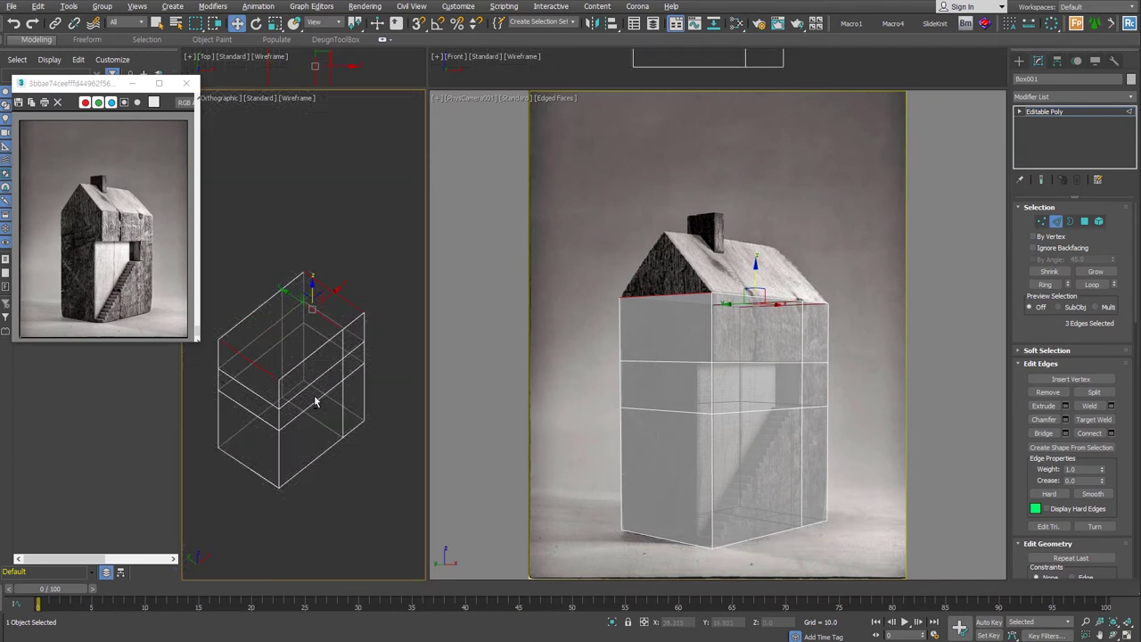
mouse_move(333, 407)
middle_mouse_down("alt")
mouse_move(297, 375)
mouse_move(328, 370)
middle_mouse_up("alt")
left_click(312, 323)
left_click(312, 323)
left_click_drag(741, 276, 750, 213)
left_click(864, 402)
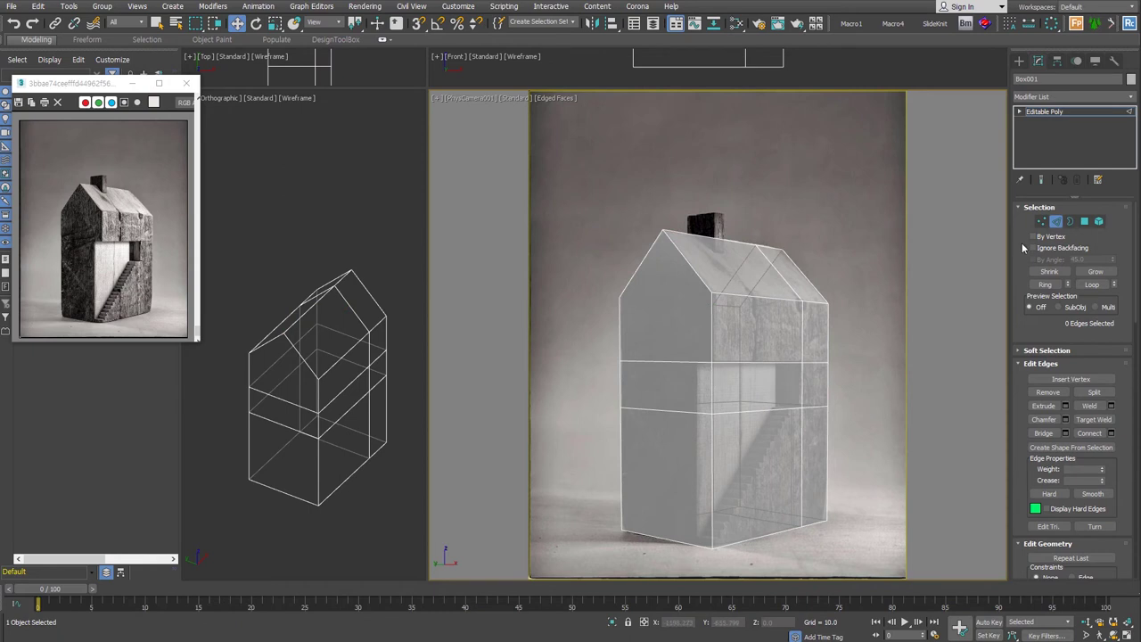
- Connect the left face's edges with a new vertical edge, slide it right, and insert edge loops
left_click(700, 360)
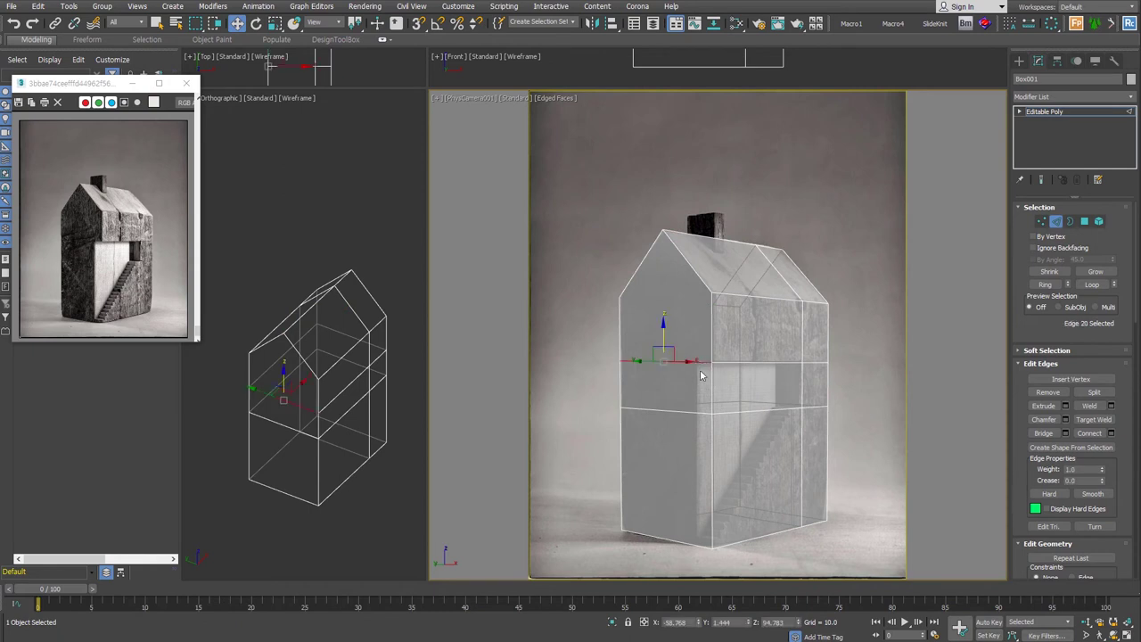
left_click(701, 545, "ctrl")
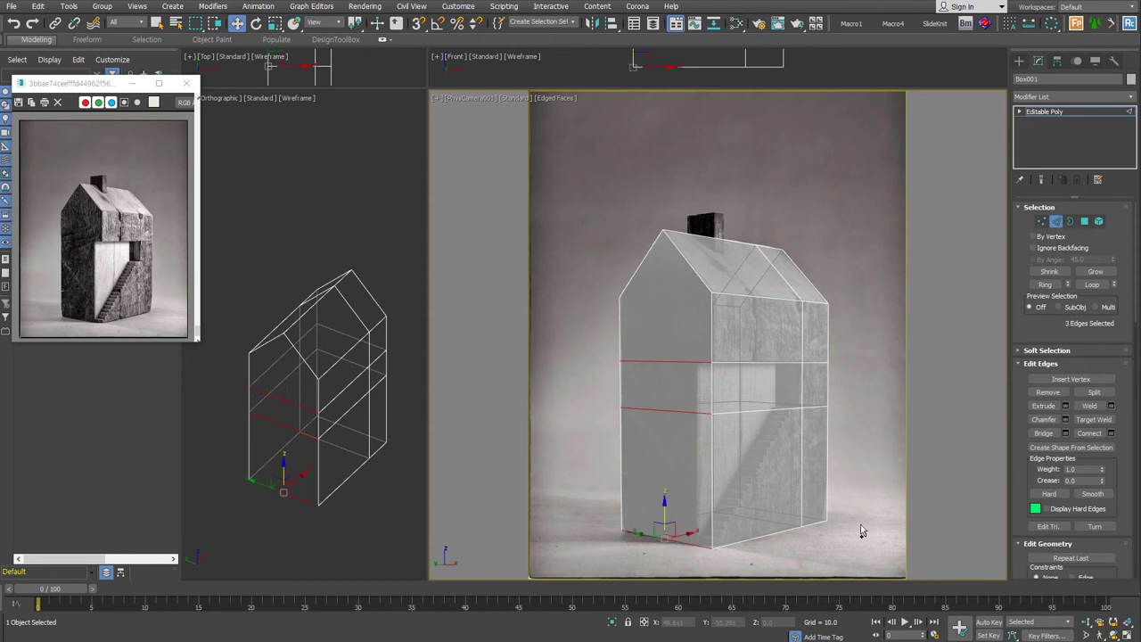
key("ctrl+shift+e")
left_click_drag(664, 427, 670, 427)
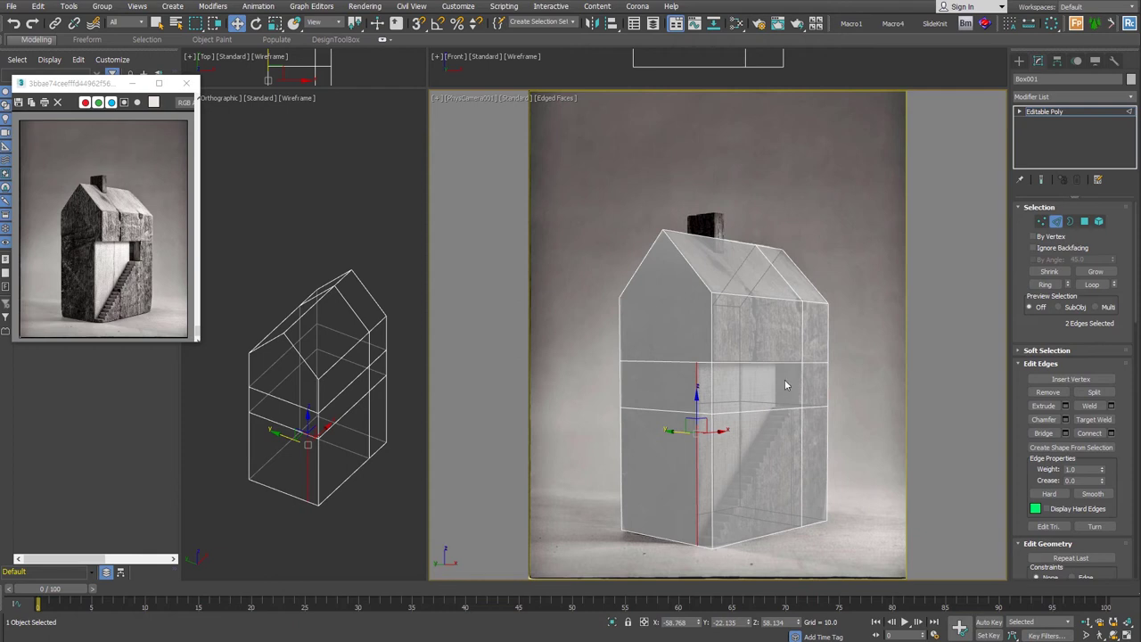
key("shift+alt+w")
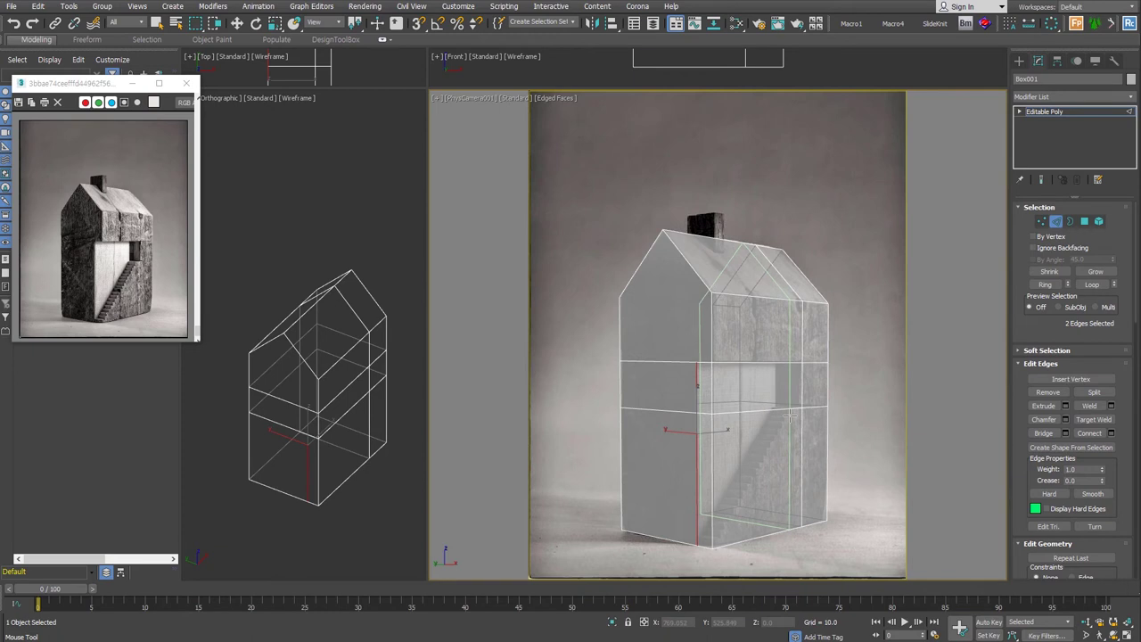
right_click(789, 415)
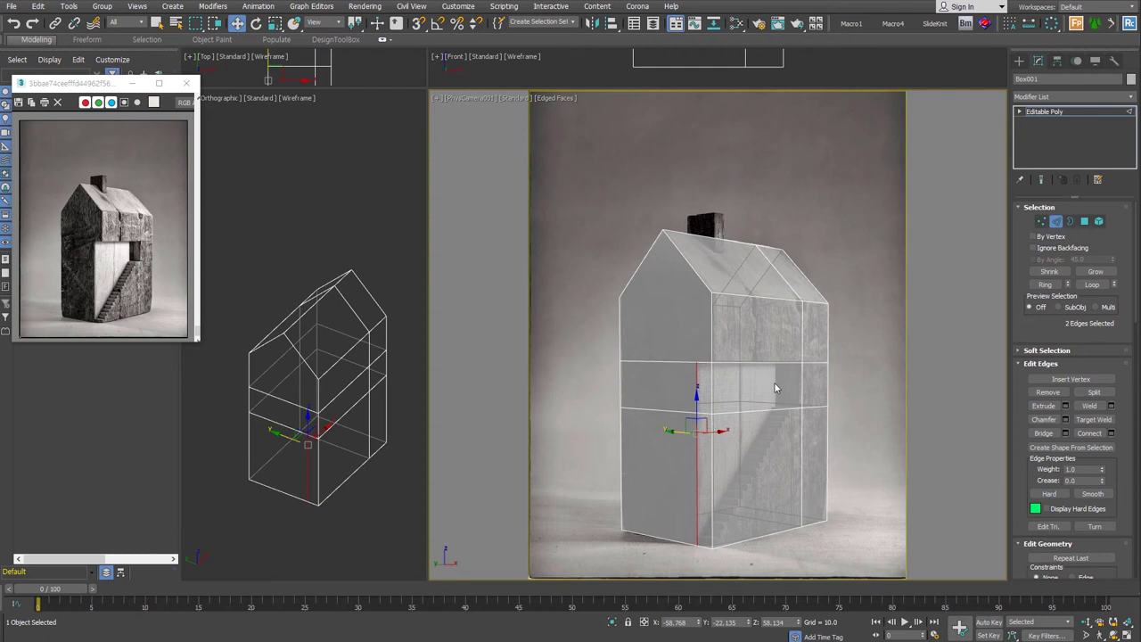
- Delete the two faces for the upper opening and bridge the hole's edges with snapping on
left_click(1084, 220)
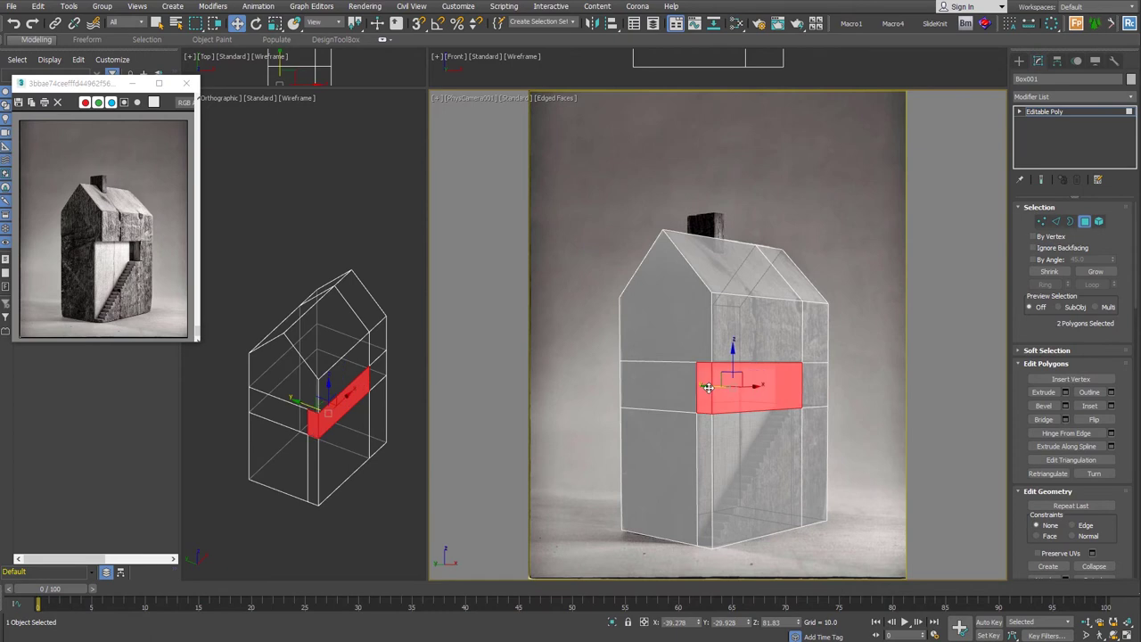
key("Delete")
key("2")
left_click(696, 387)
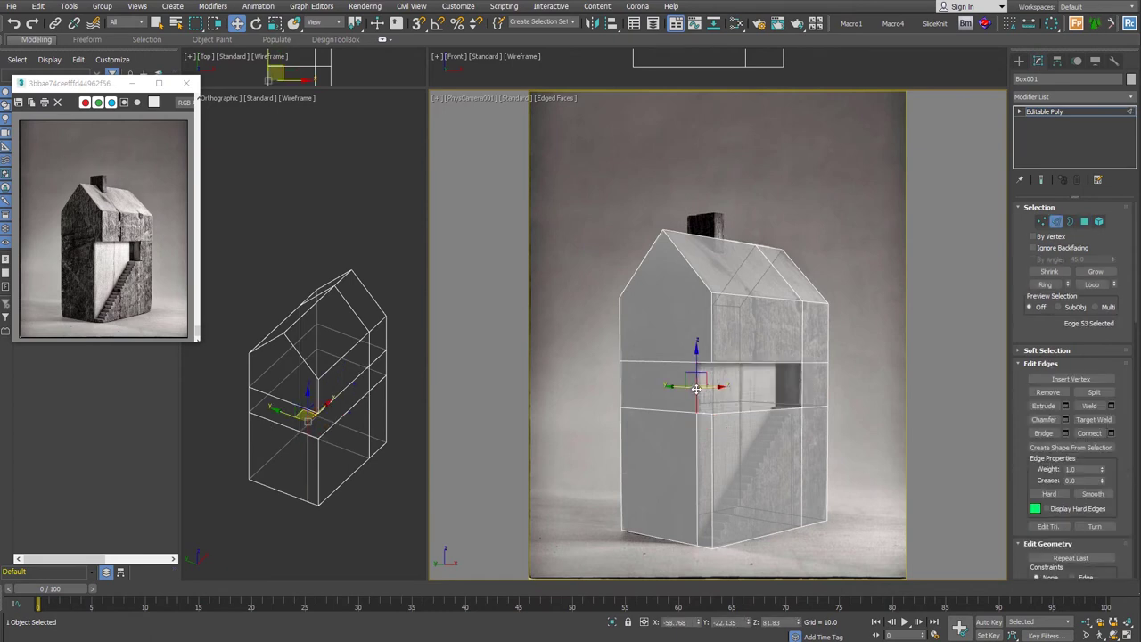
key("s")
left_click_drag(715, 387, 804, 408)
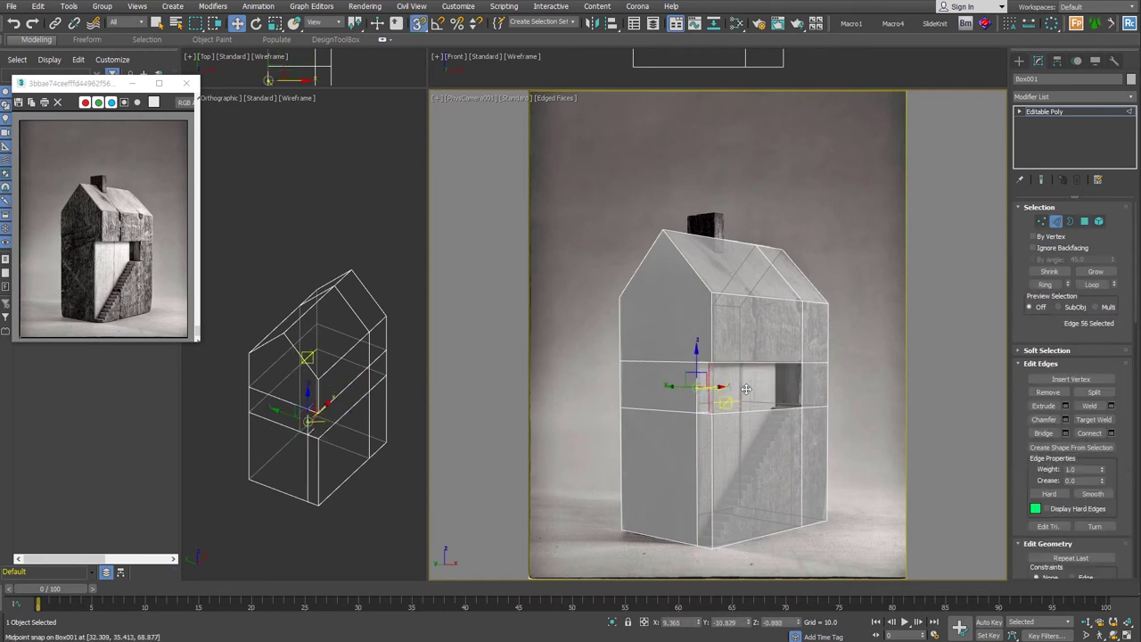
left_click(802, 384, "ctrl")
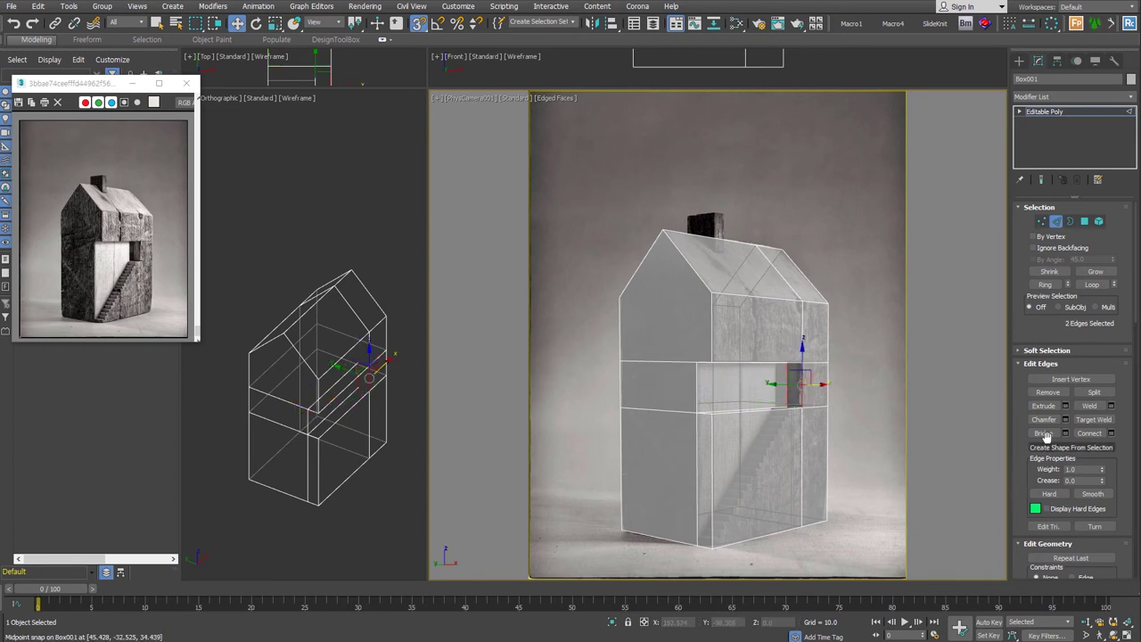
left_click(1049, 434)
- Show the view shaded with edges and check the open border edges around the house from below
key("F3")
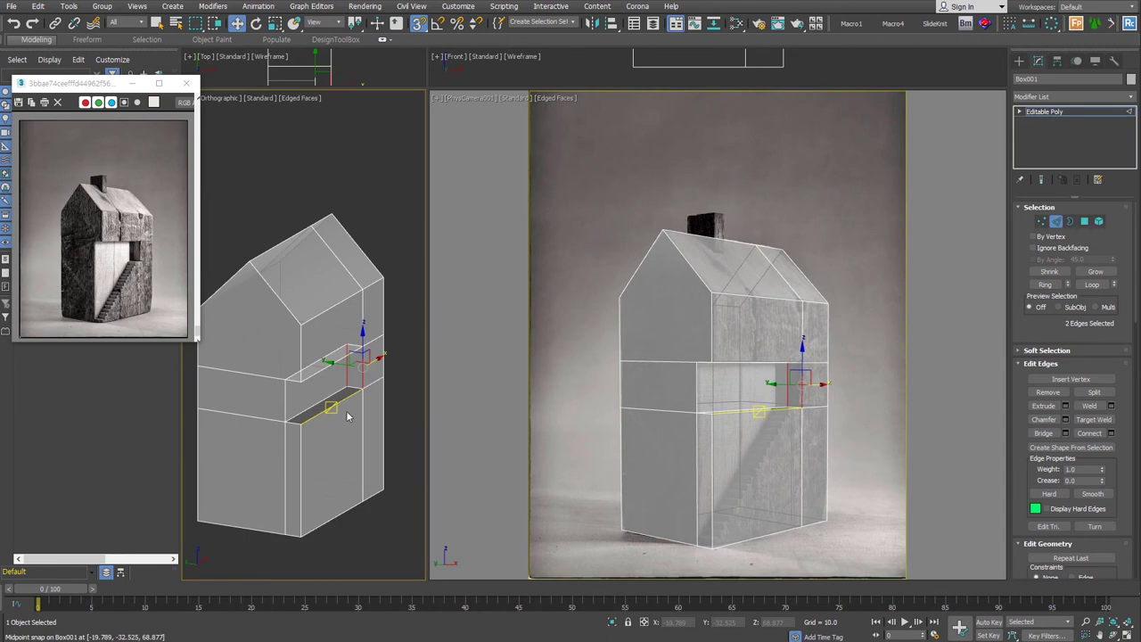
scroll(340, 475, "up", 2)
middle_click_drag(340, 475, 340, 428, "alt")
key("3")
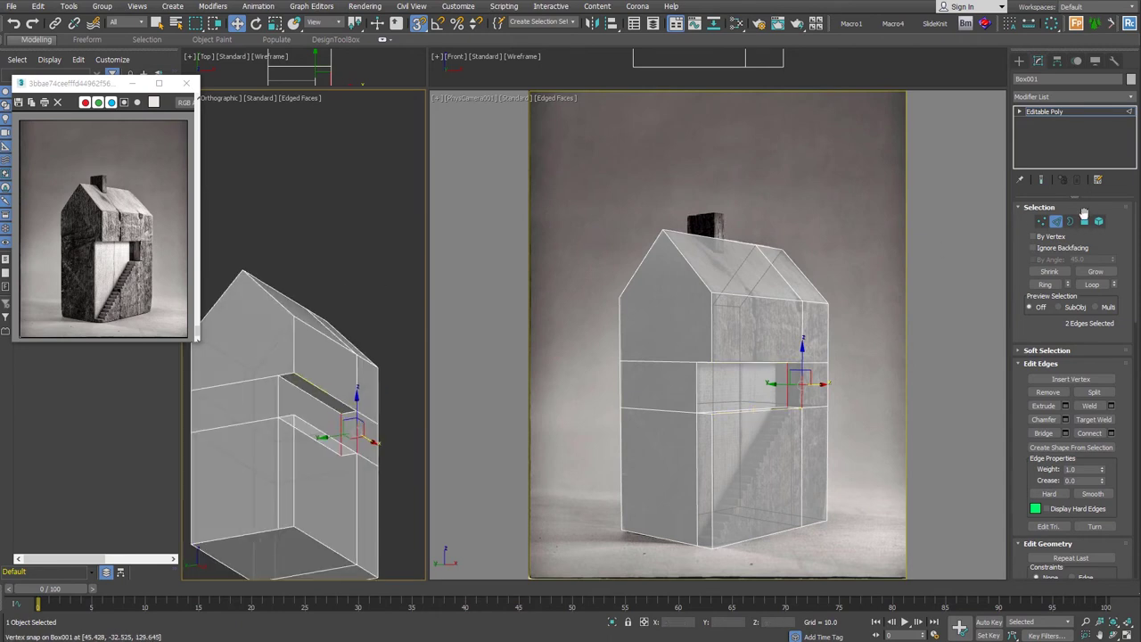
left_click_drag(877, 321, 601, 468)
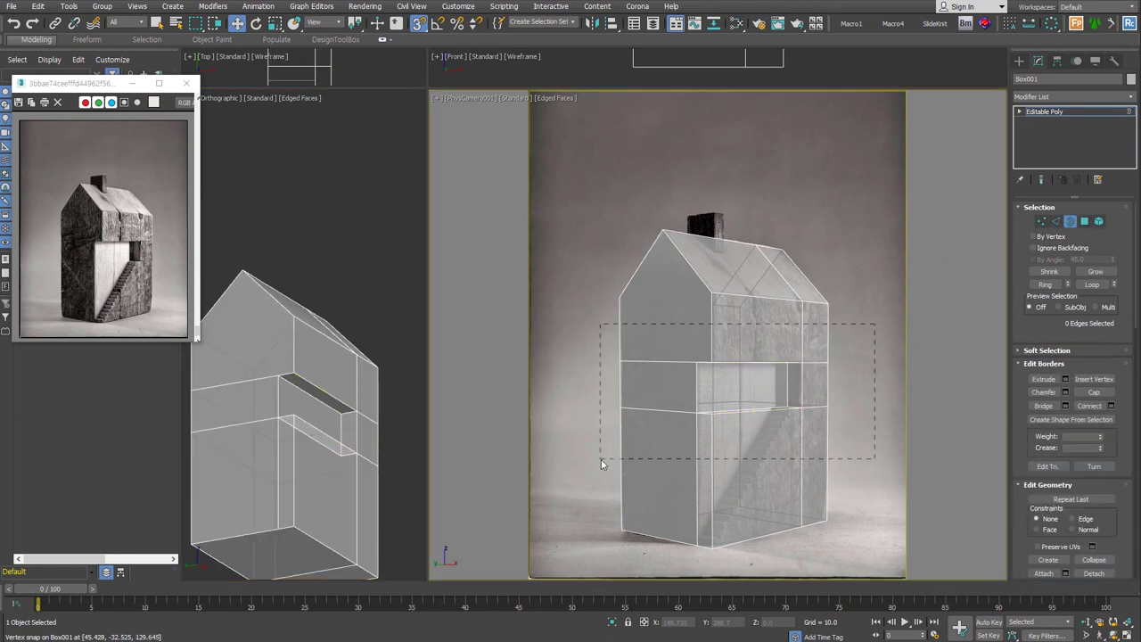
left_click(884, 487)
key("alt+c")
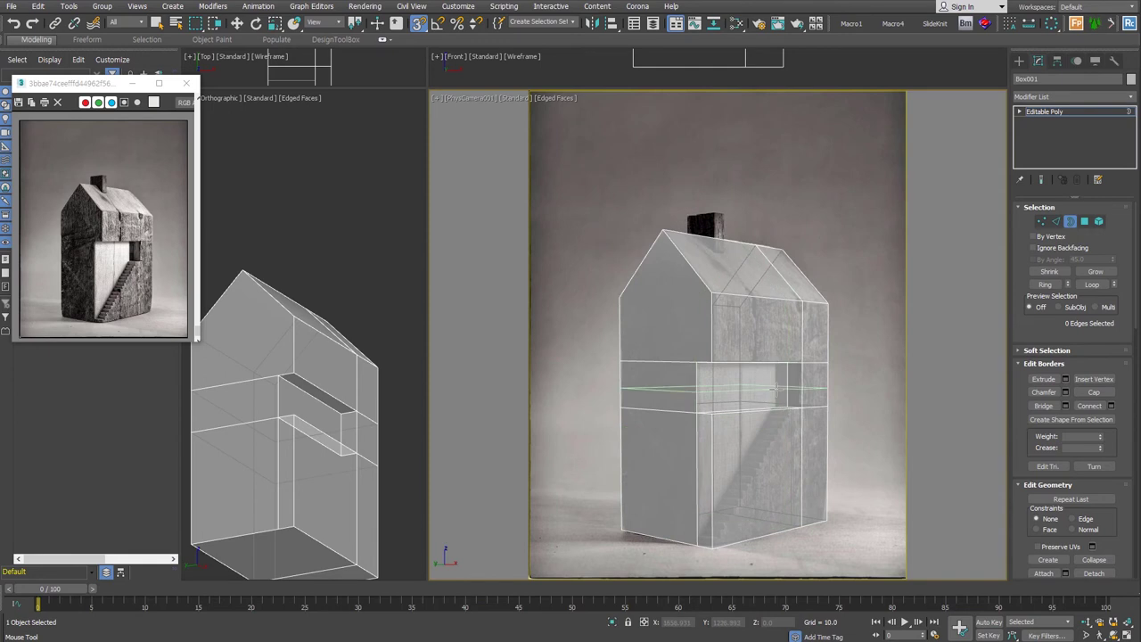
- Add a new edge loop around the house and cut an inset outline at its base
left_click(774, 389)
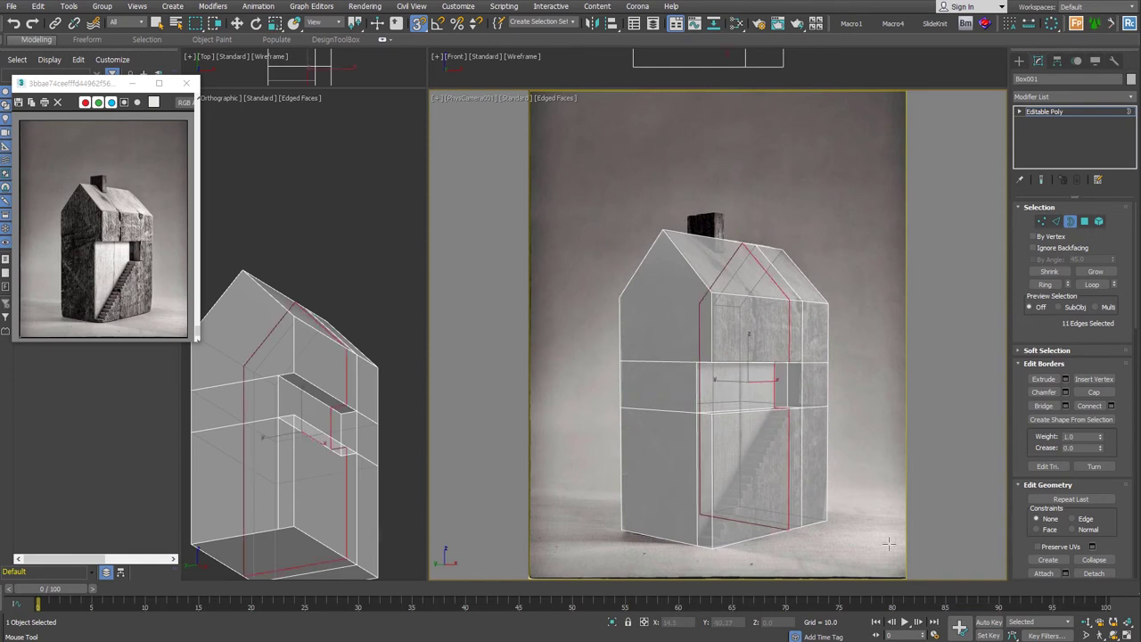
key("w")
left_click(872, 477)
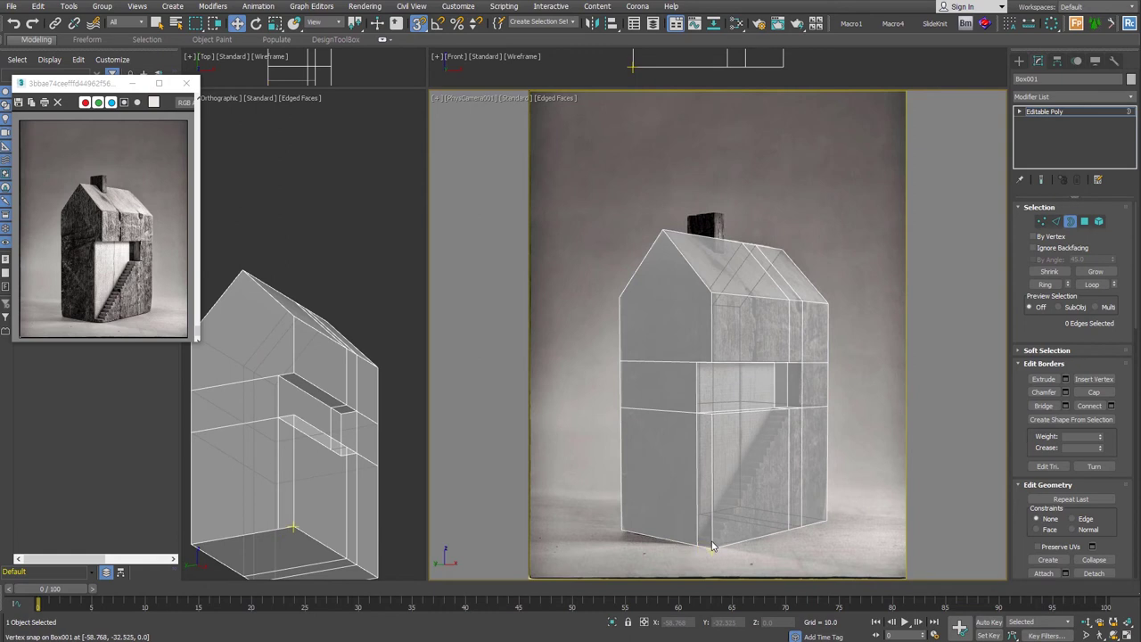
left_click_drag(713, 545, 711, 542)
key("w")
- Delete the large lower-front face and the thin face above it to open the wall
key("4")
left_click(731, 454)
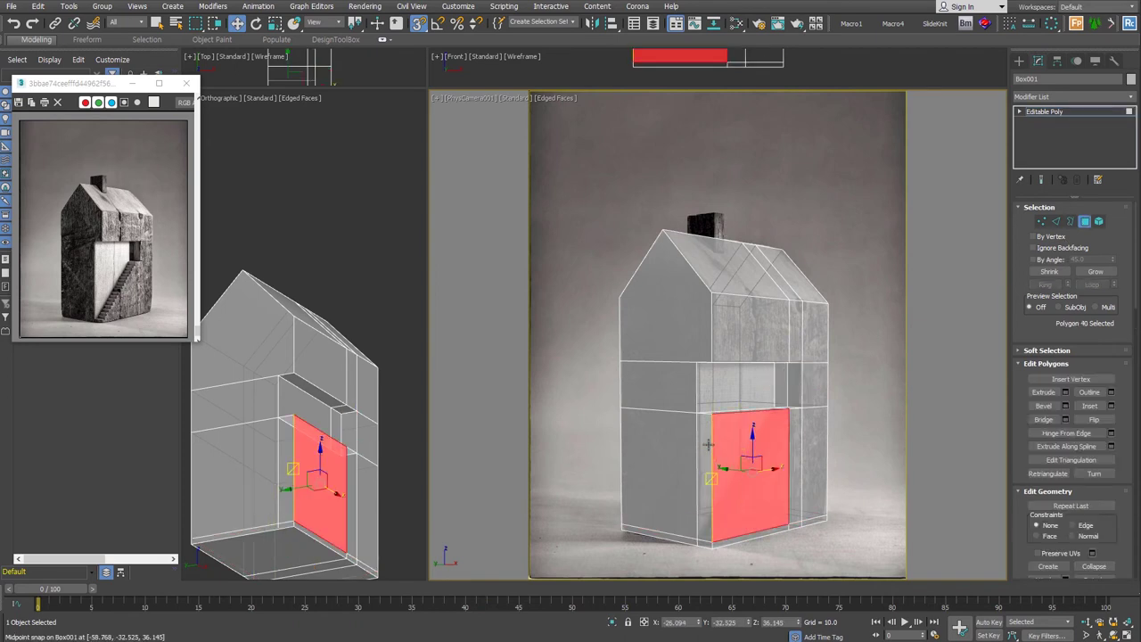
left_click(749, 411, "ctrl")
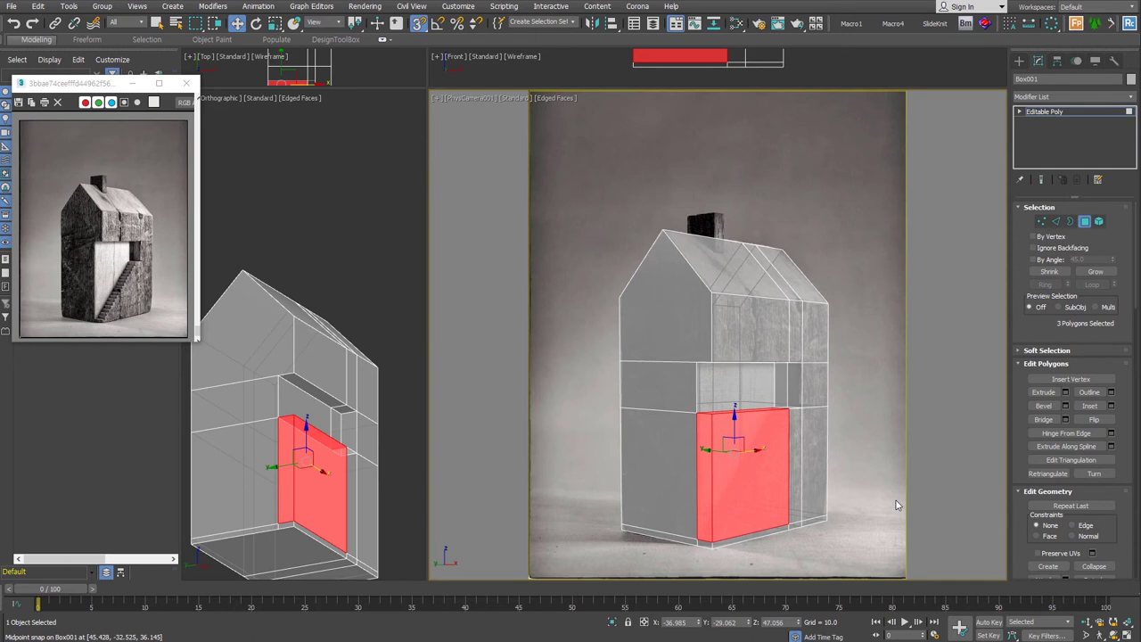
key("Delete")
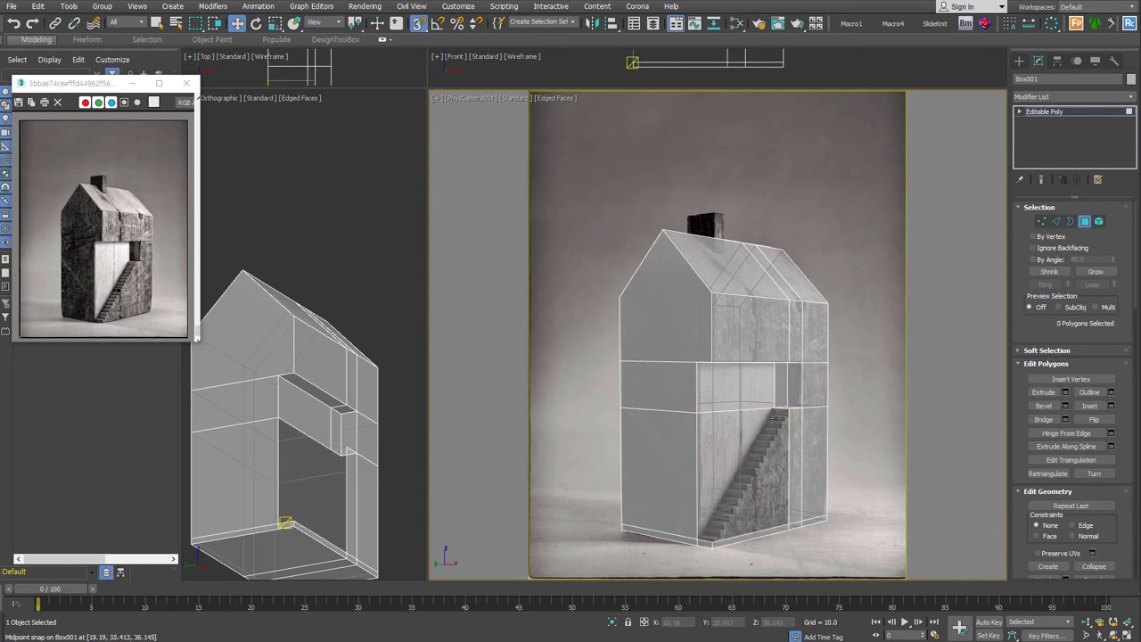
mouse_move(340, 453)
middle_mouse_down("alt")
mouse_move(340, 385)
mouse_move(286, 515)
middle_mouse_up("alt")
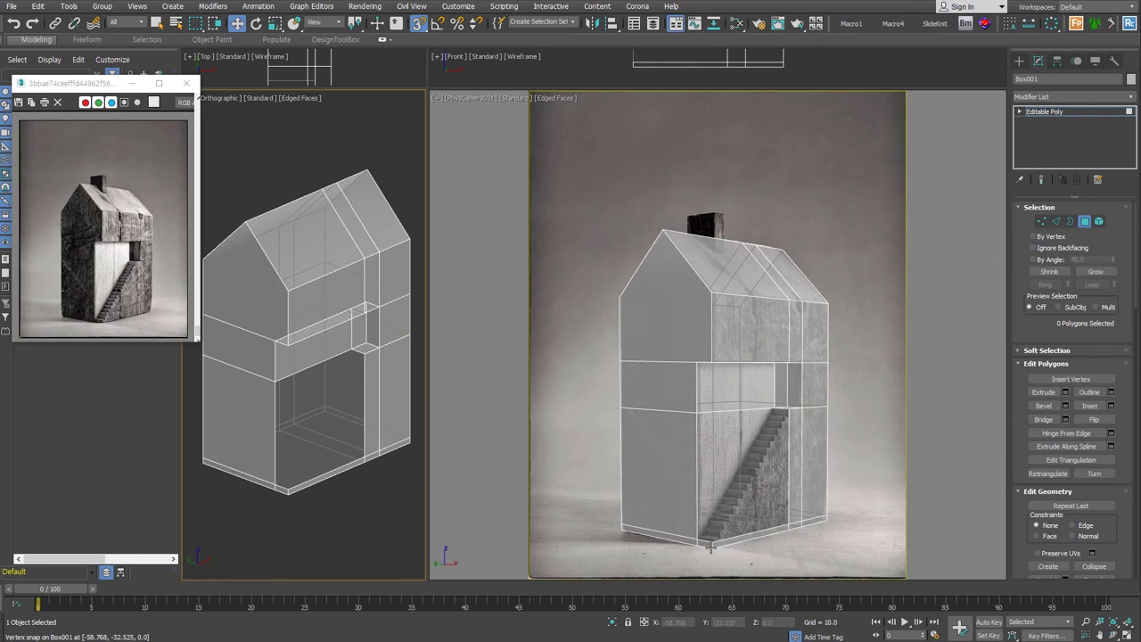
- Switch the viewport background from the house photo to the Customize User Interface solid colour
right_click(849, 376)
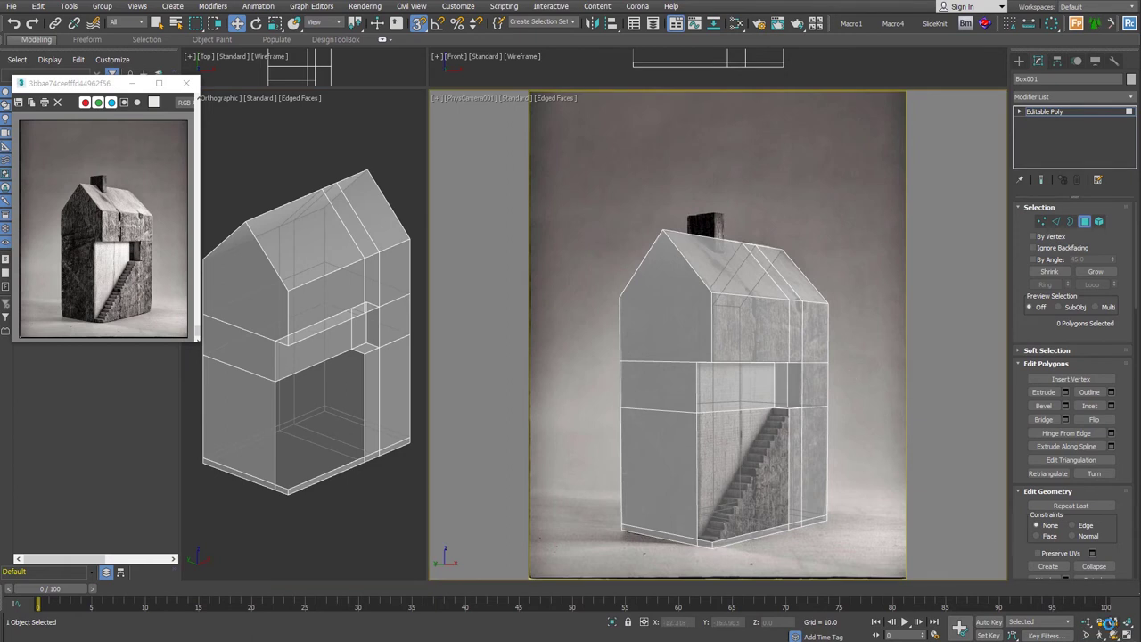
right_click(1111, 627)
left_click(484, 177)
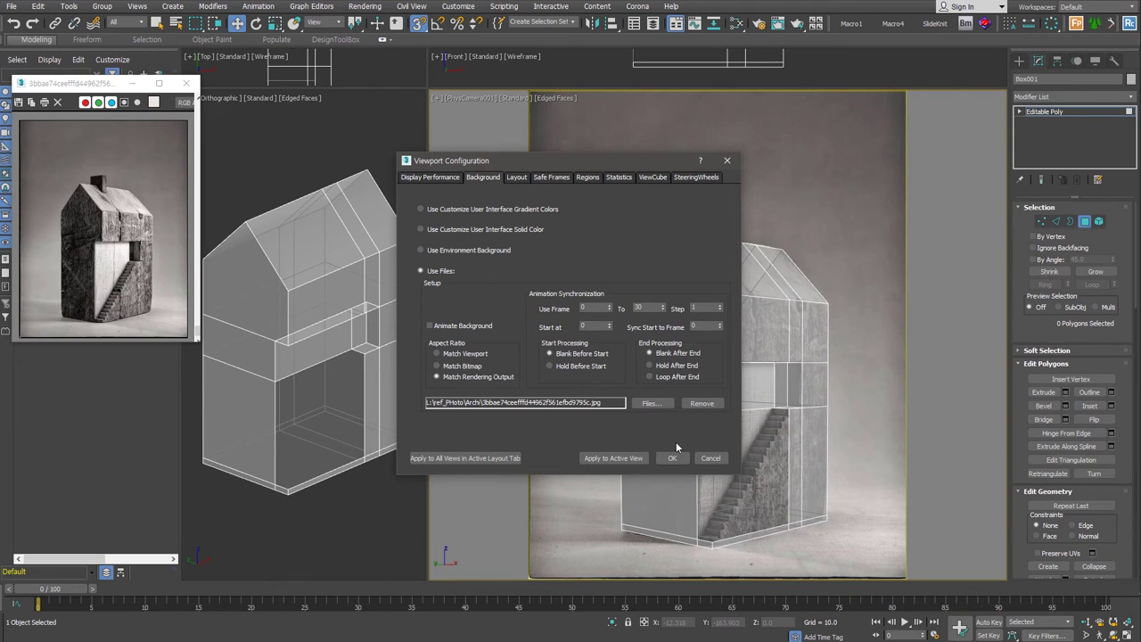
left_click(522, 231)
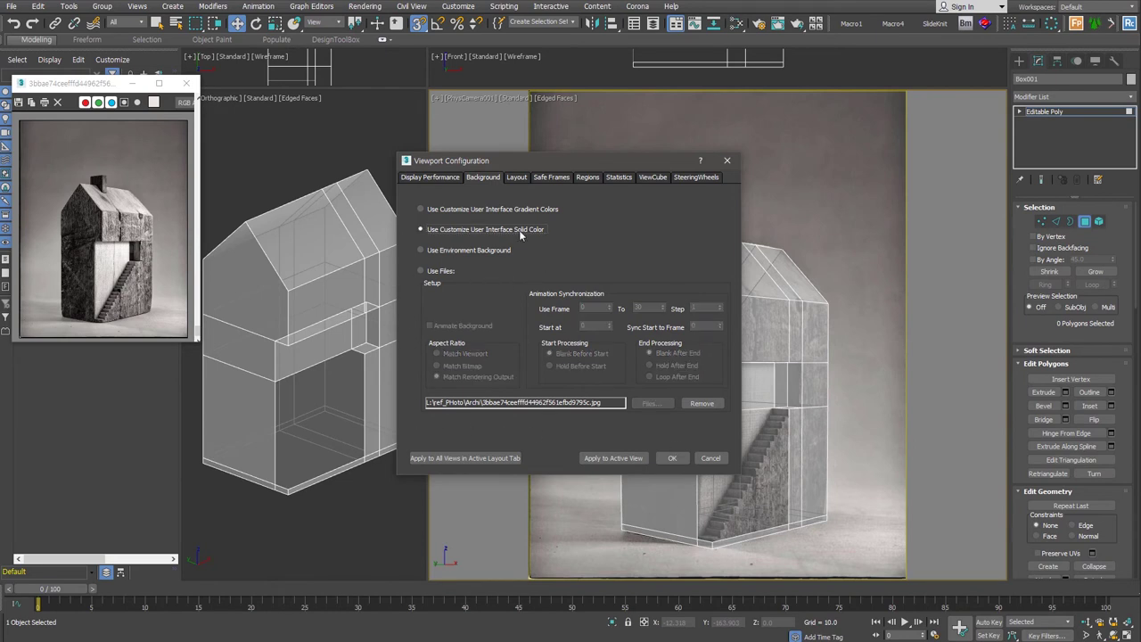
left_click(672, 458)
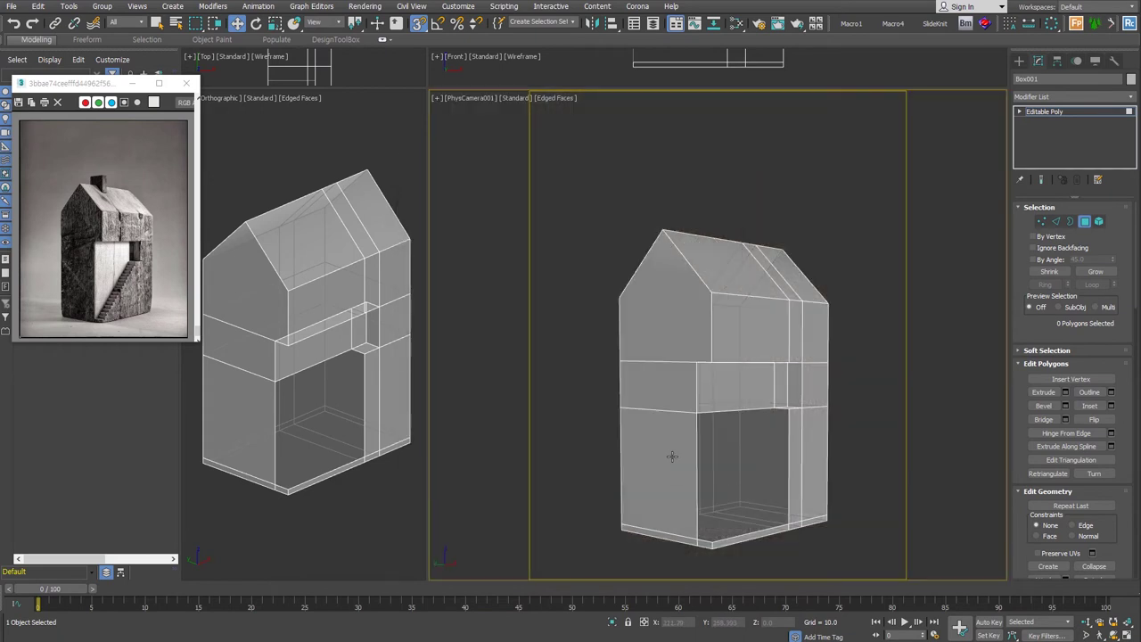
- Switch to the left view, zoom to fit the house, and select the short edge beneath the upper floor
key("u")
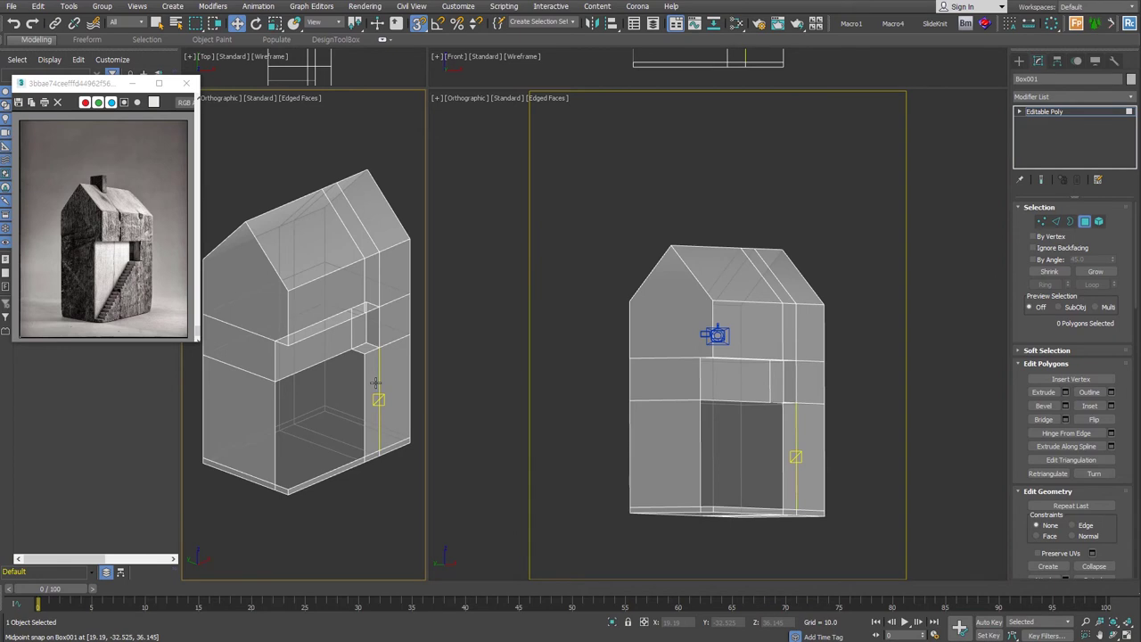
key("l")
key("ctrl+shift+z")
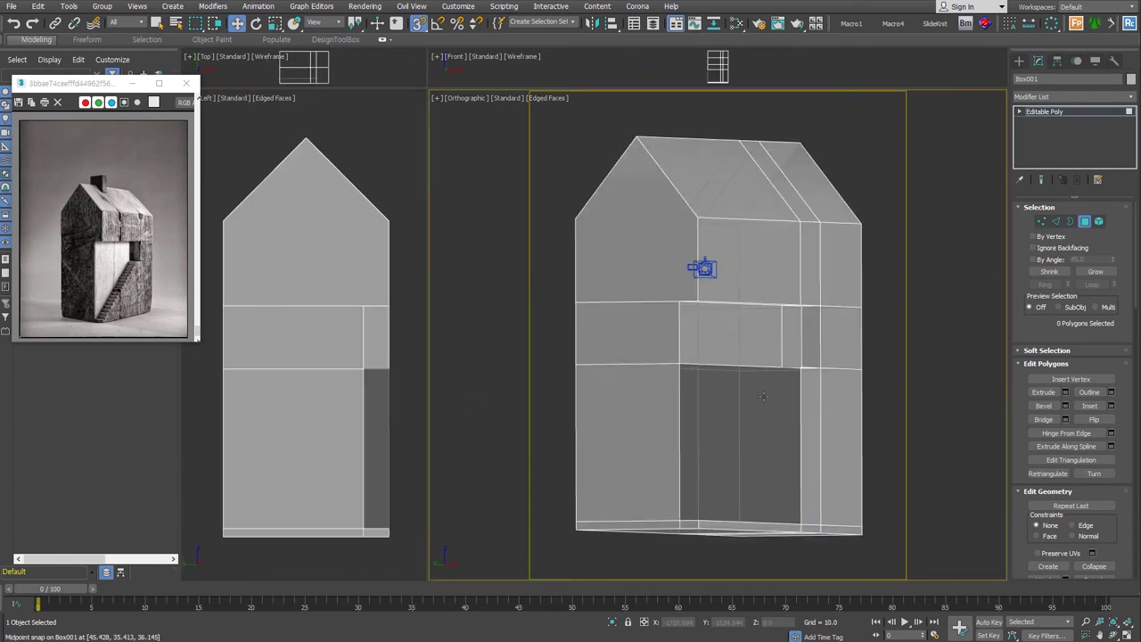
middle_click_drag(762, 397, 754, 472, "alt")
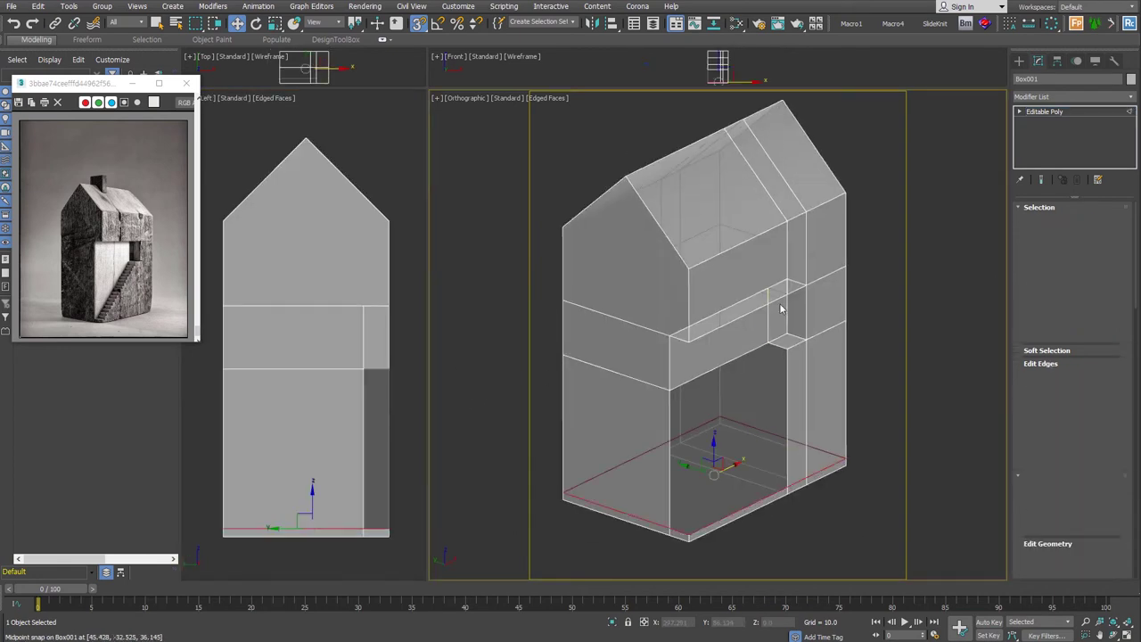
key("2")
left_click(767, 326)
middle_click_drag(775, 334, 784, 344, "alt")
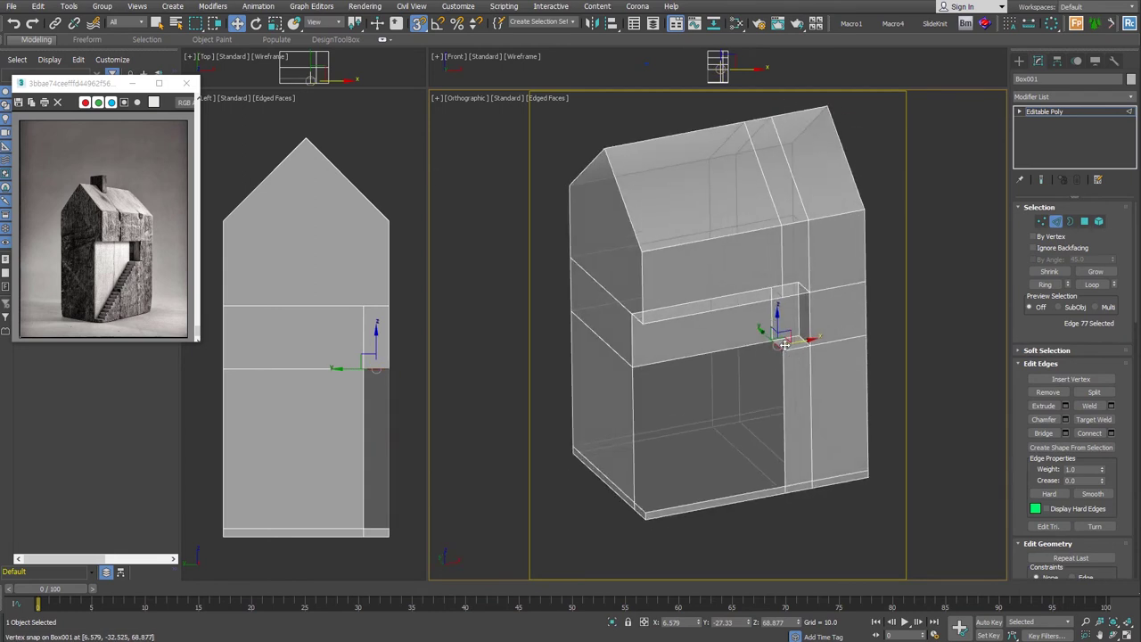
left_click(790, 343)
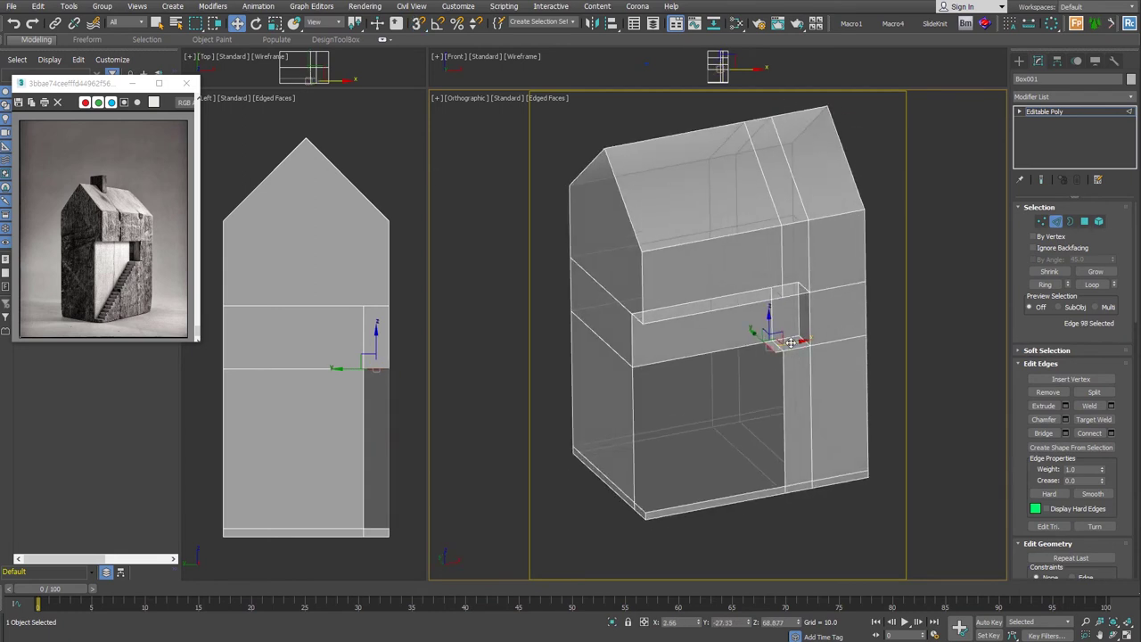
- Bridge that edge to the bottom front corner edge, forming the diagonal stair ramp
middle_click_drag(758, 387, 724, 470, "alt")
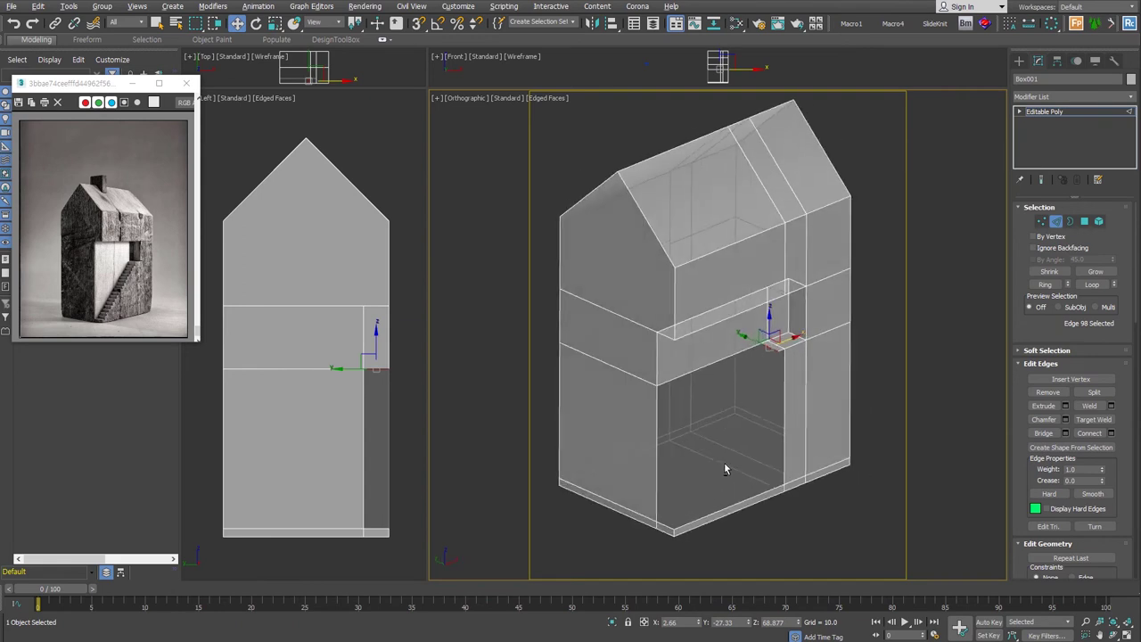
left_click(667, 524, "ctrl")
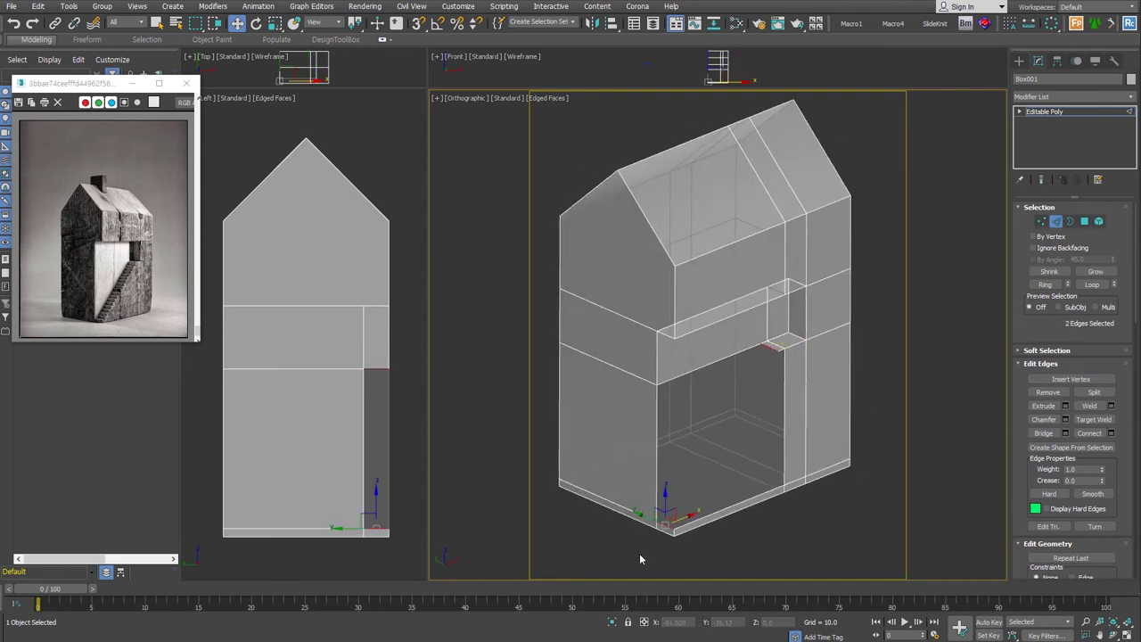
left_click(1043, 432)
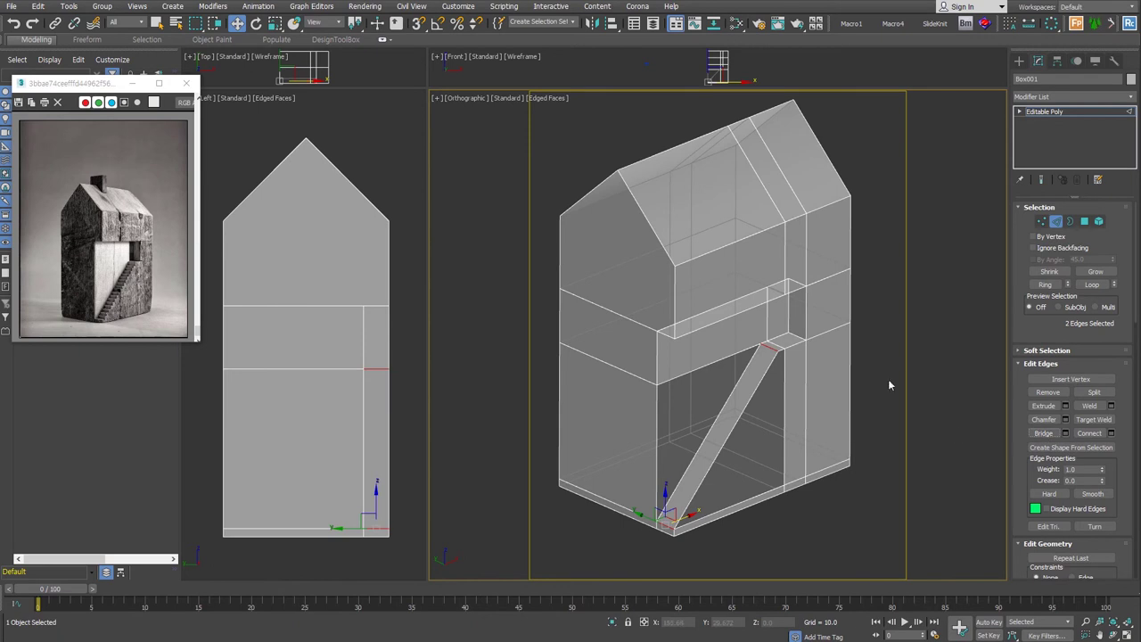
middle_click_drag(929, 344, 840, 411, "alt")
key("4")
left_click(736, 337)
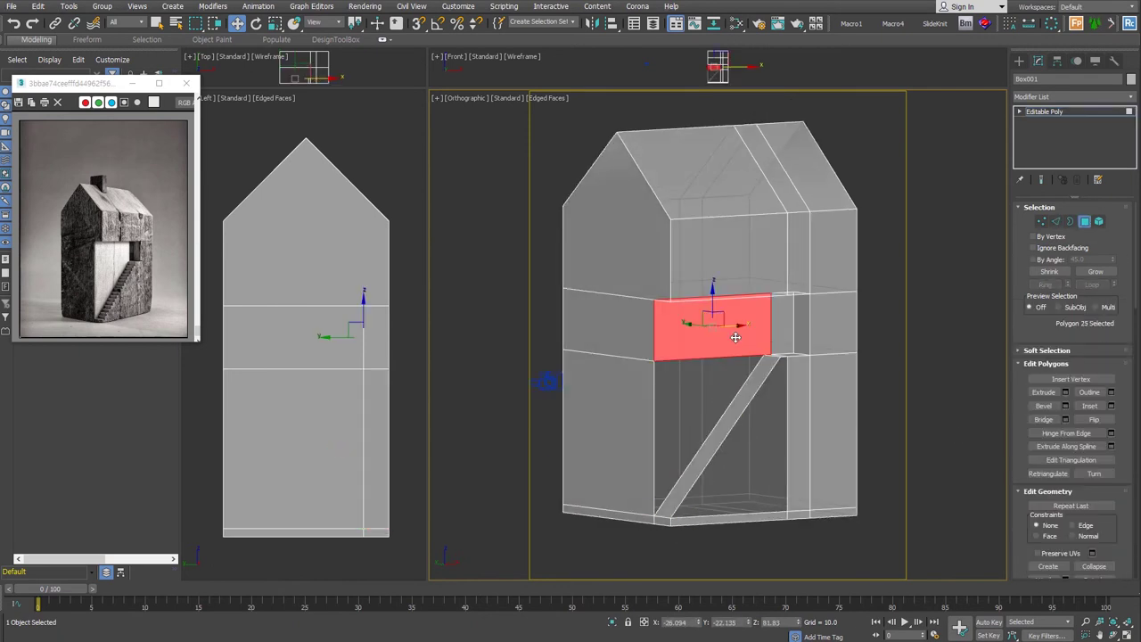
- Delete the middle-front wall panel and extrude the small panel above the ramp inward
key("Delete")
left_click(792, 320)
right_click(779, 319)
left_click(704, 351)
middle_click_drag(836, 343, 862, 328, "alt")
left_click_drag(871, 313, 877, 376)
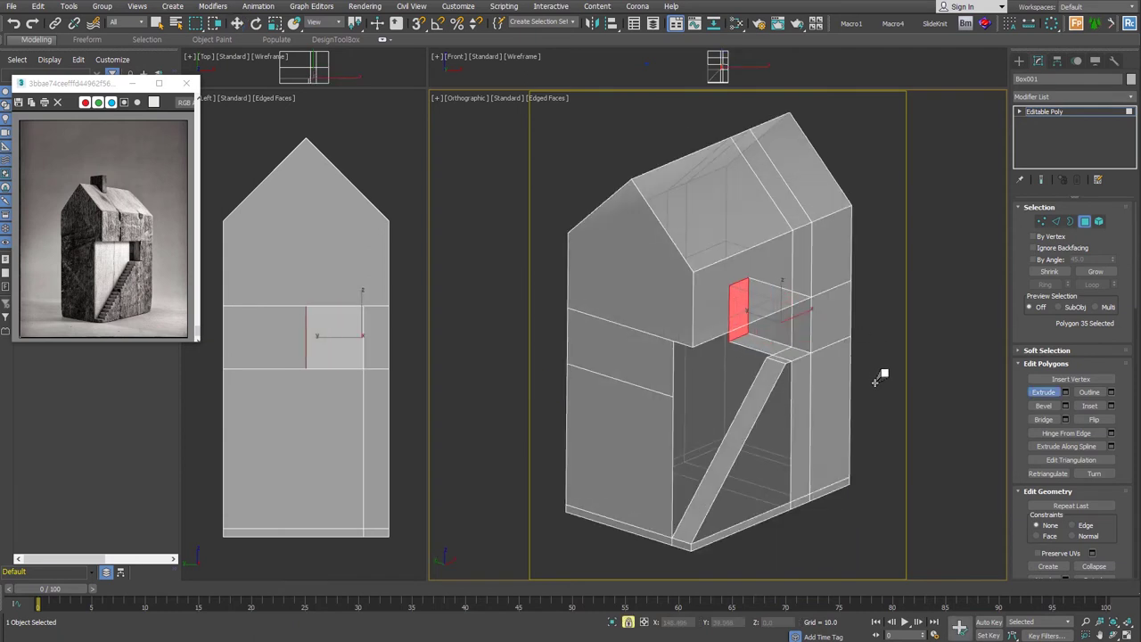
left_click(866, 399)
- Select the ramp's two long edges for further edge editing
mouse_move(860, 440)
middle_mouse_down("alt")
mouse_move(802, 429)
mouse_move(842, 423)
mouse_move(797, 435)
middle_mouse_up("alt")
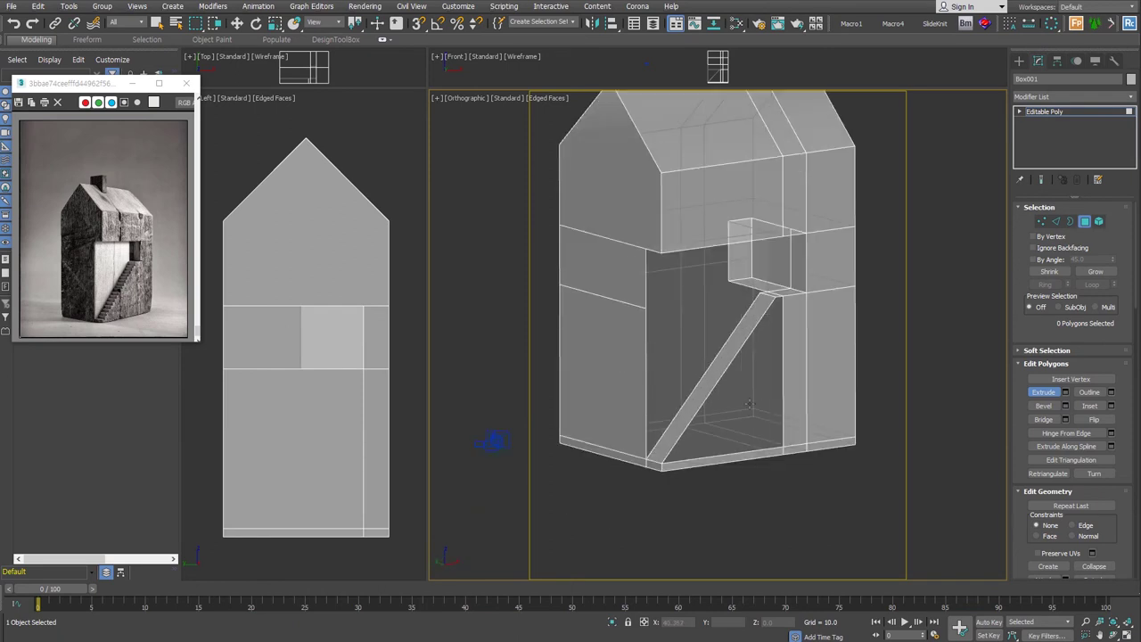
key("2")
left_click(714, 376)
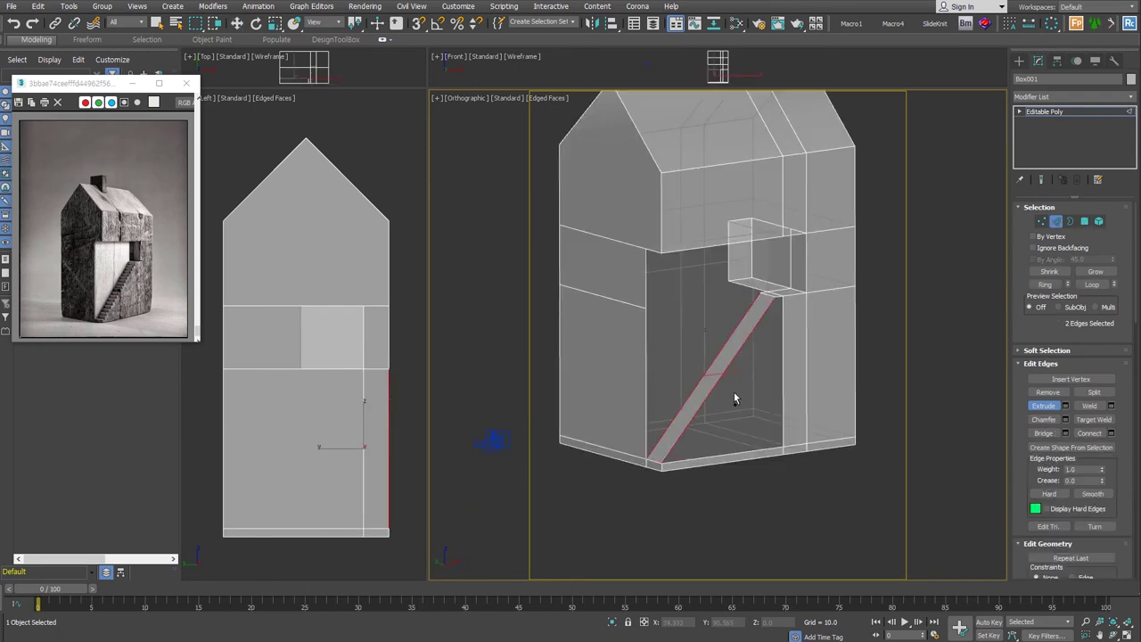
key("4")
left_click(755, 323)
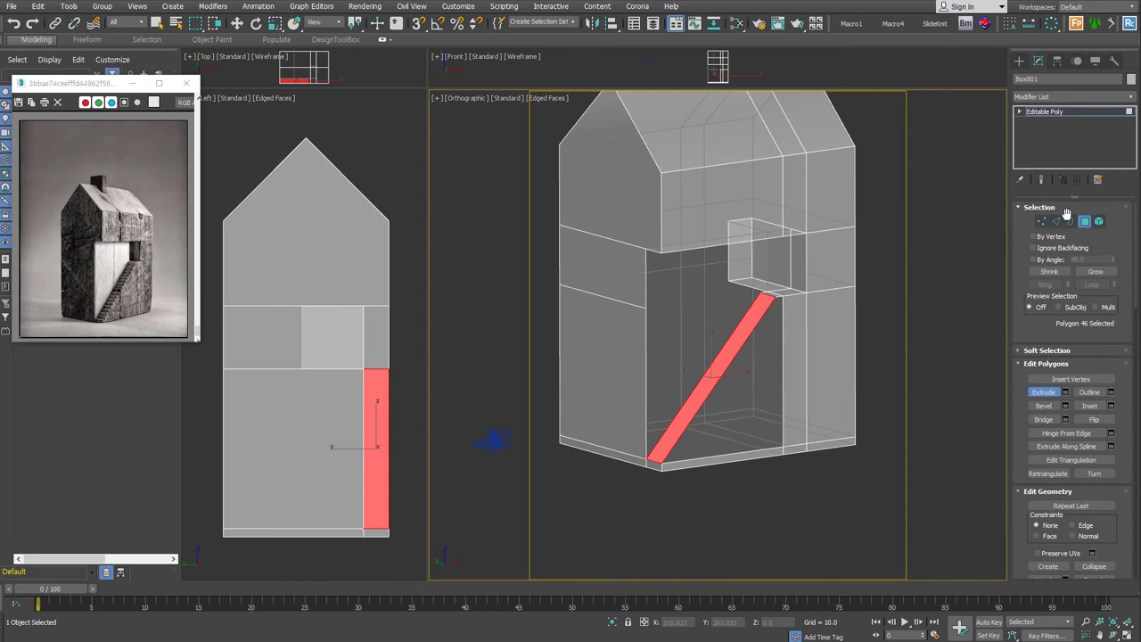
left_click(1058, 221)
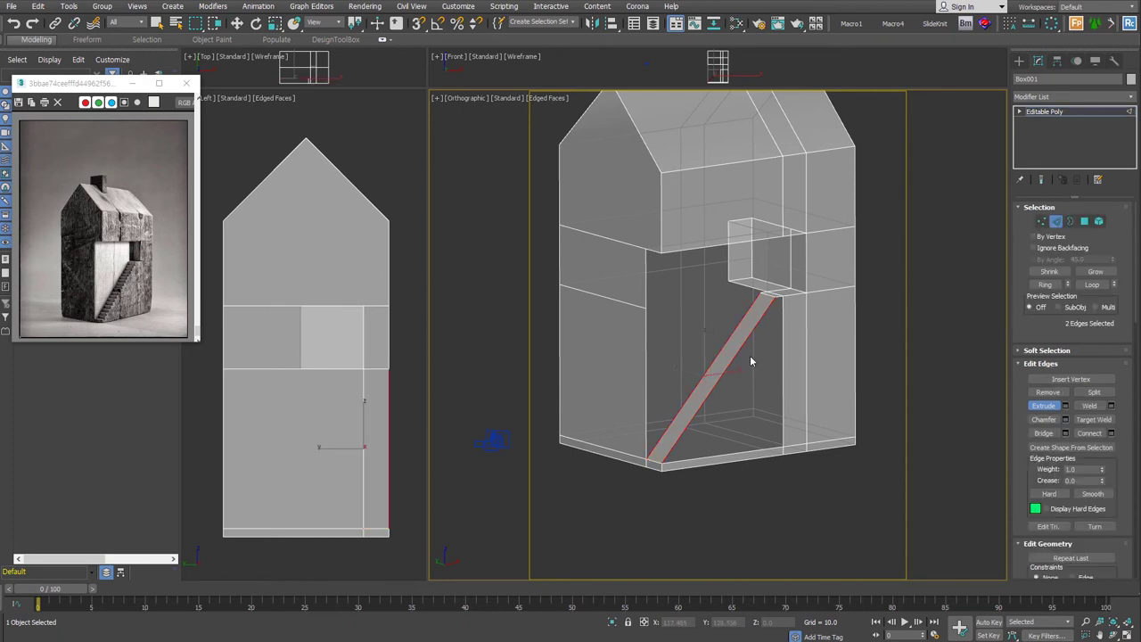
right_click(760, 357)
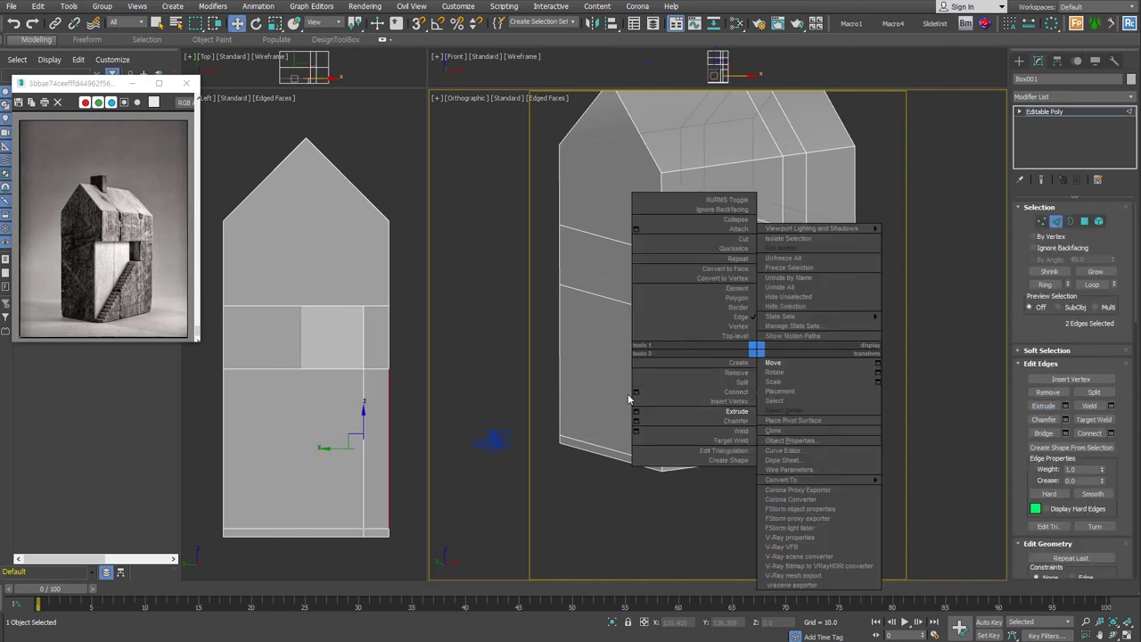
- Connect the ramp's two long edges with about 20 crosswise segments and split the ramp along them
left_click(628, 395)
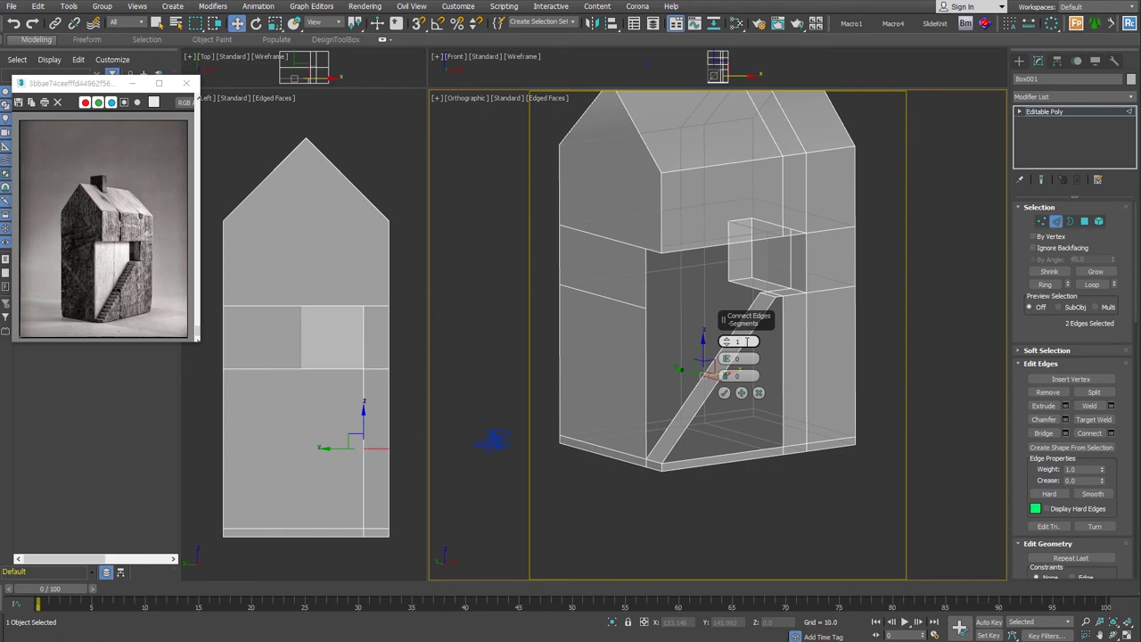
left_click(726, 392)
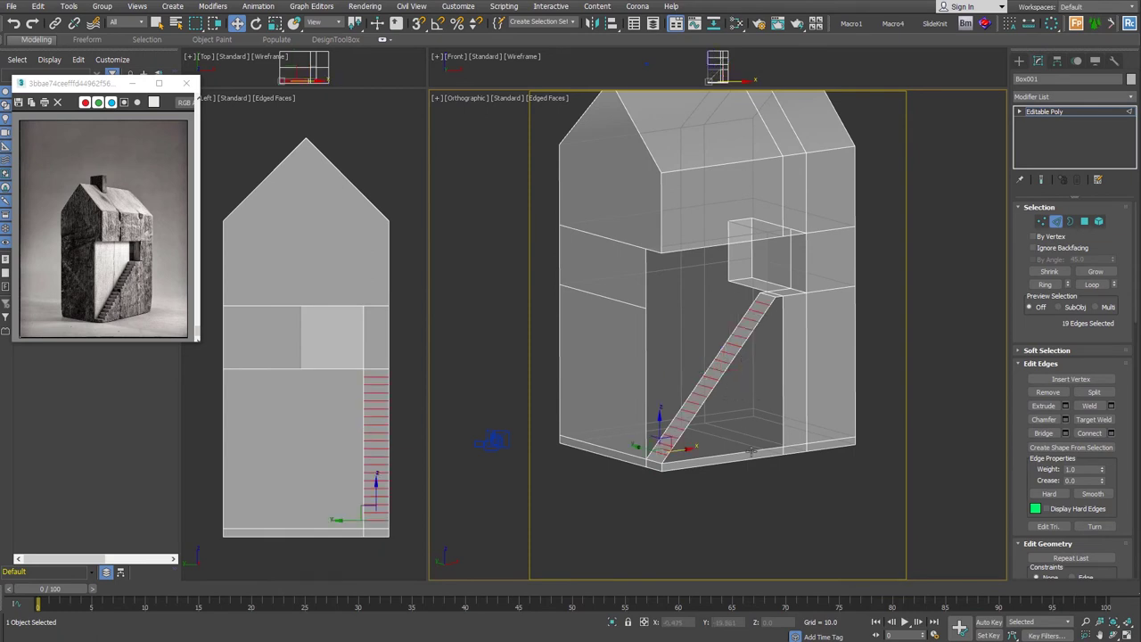
left_click(772, 294, "ctrl")
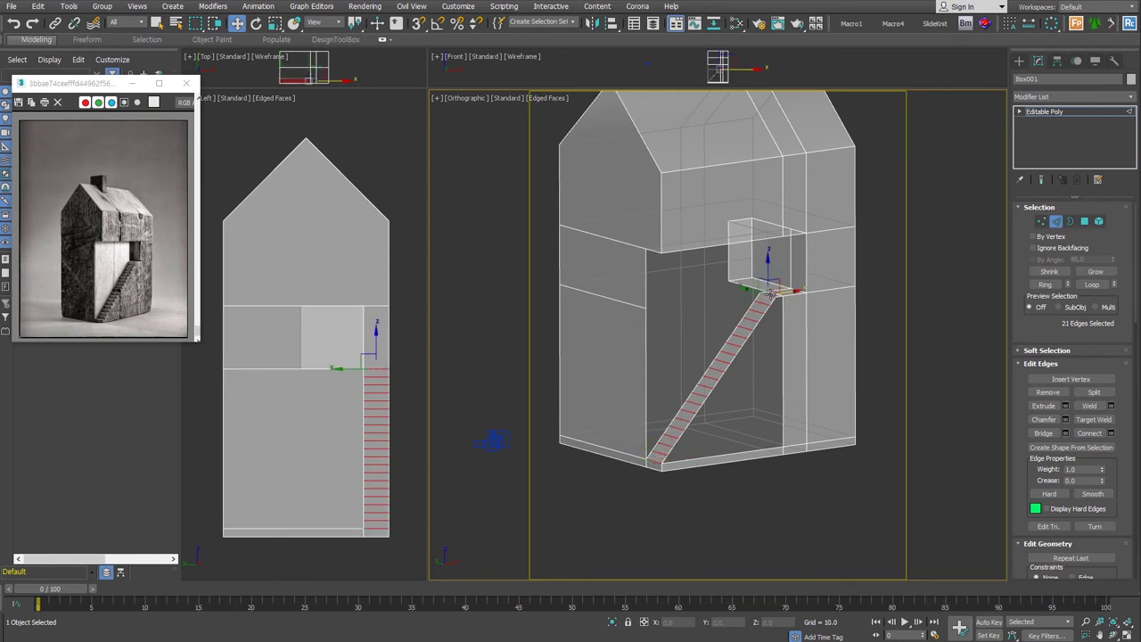
left_click(1108, 393)
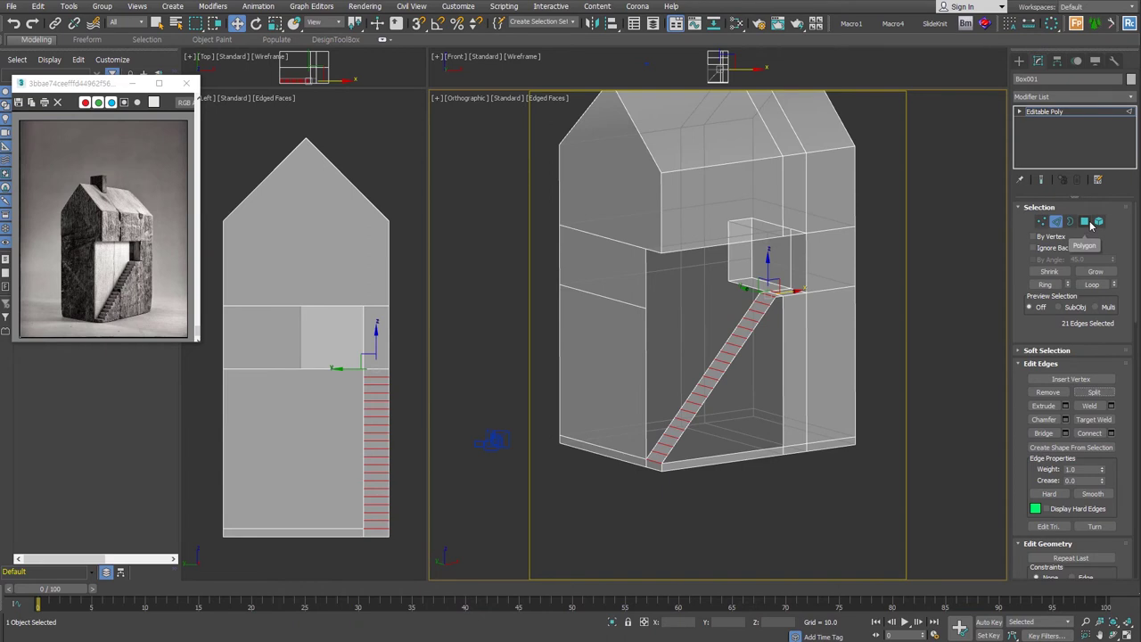
left_click_drag(769, 290, 665, 445)
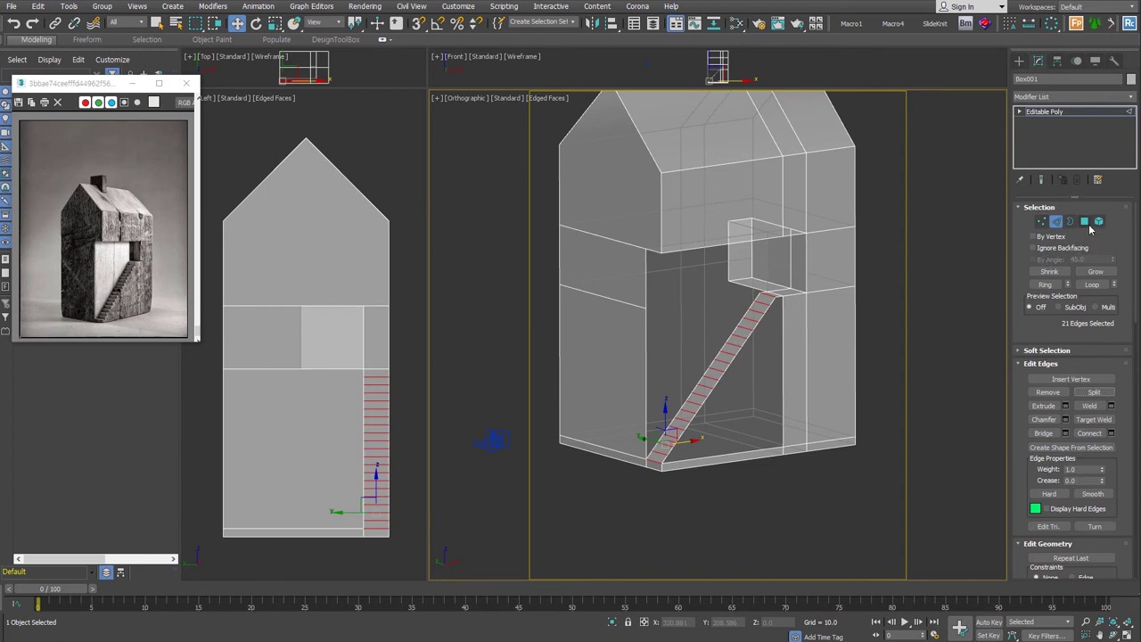
- Scale the 20 ramp strips about their own pivot centers with a lower Offset Z to make thin treads
left_click(1085, 222, "ctrl")
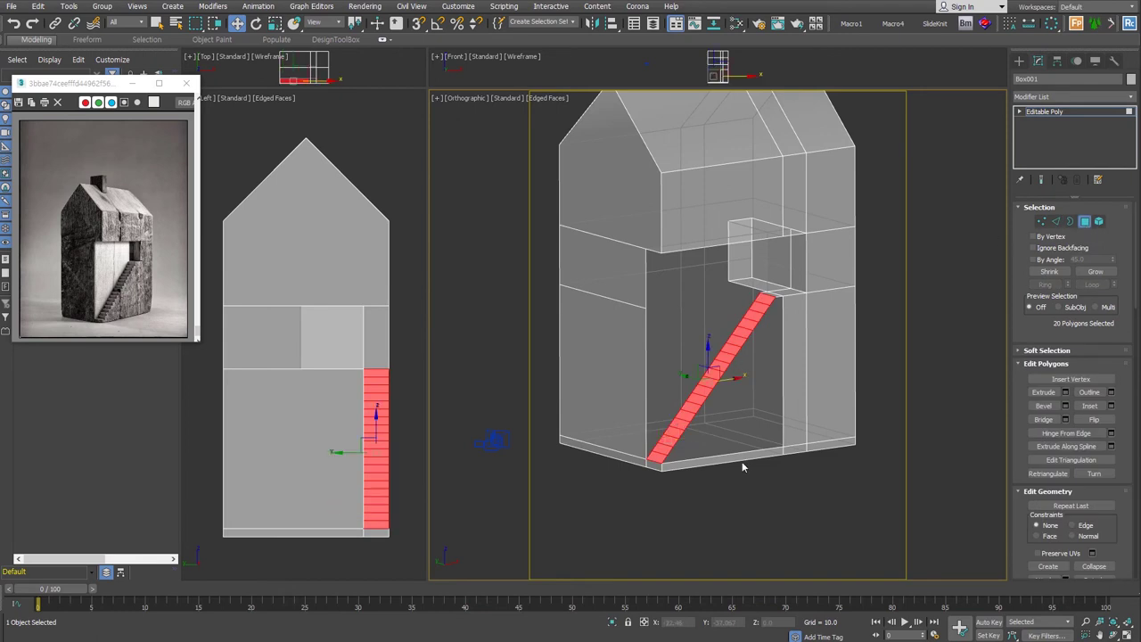
middle_click_drag(742, 461, 747, 482, "alt")
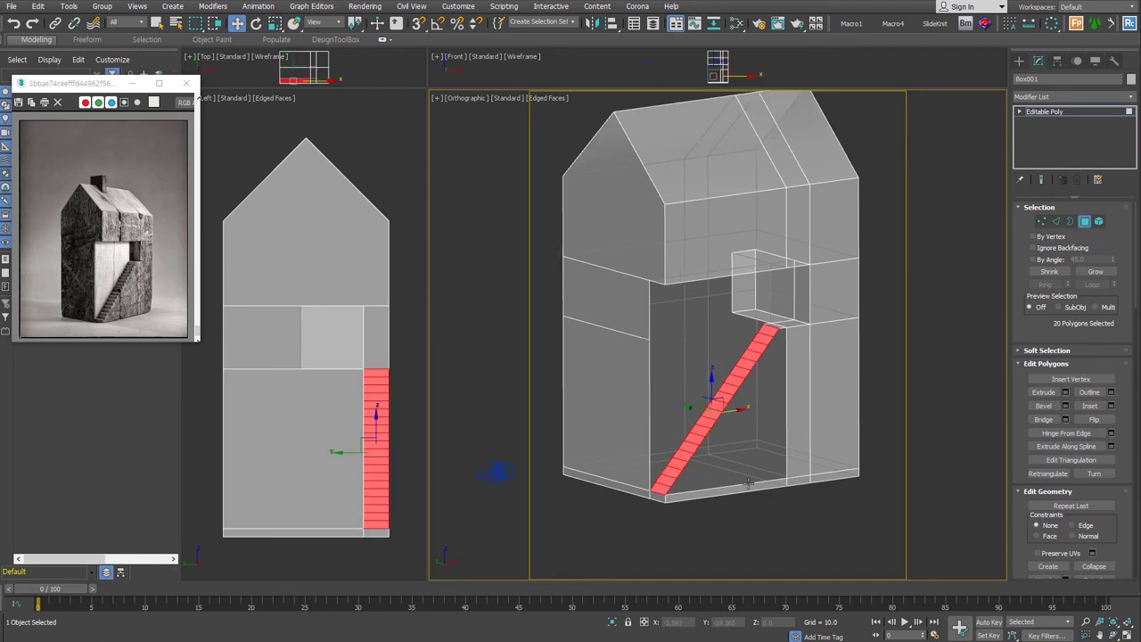
left_click(274, 23)
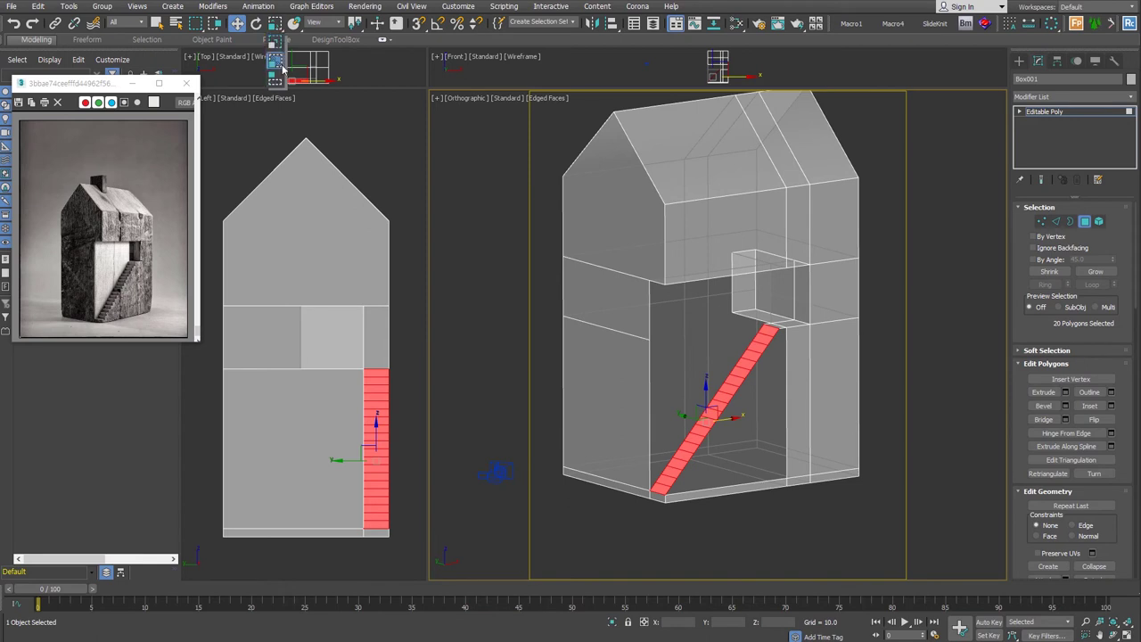
left_click(282, 65)
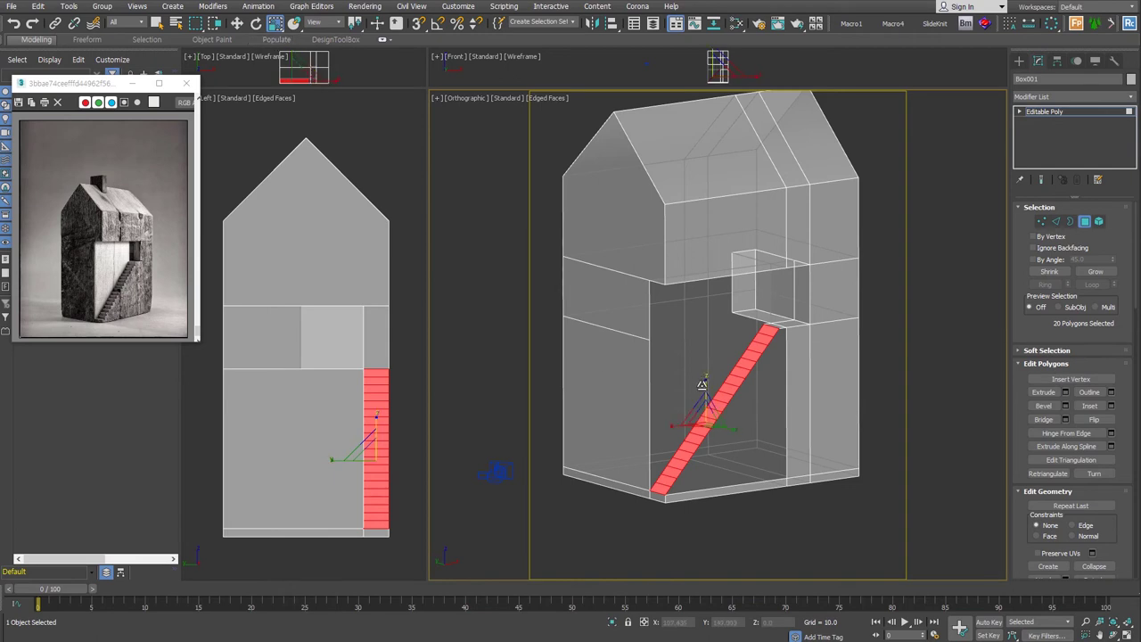
right_click(276, 29)
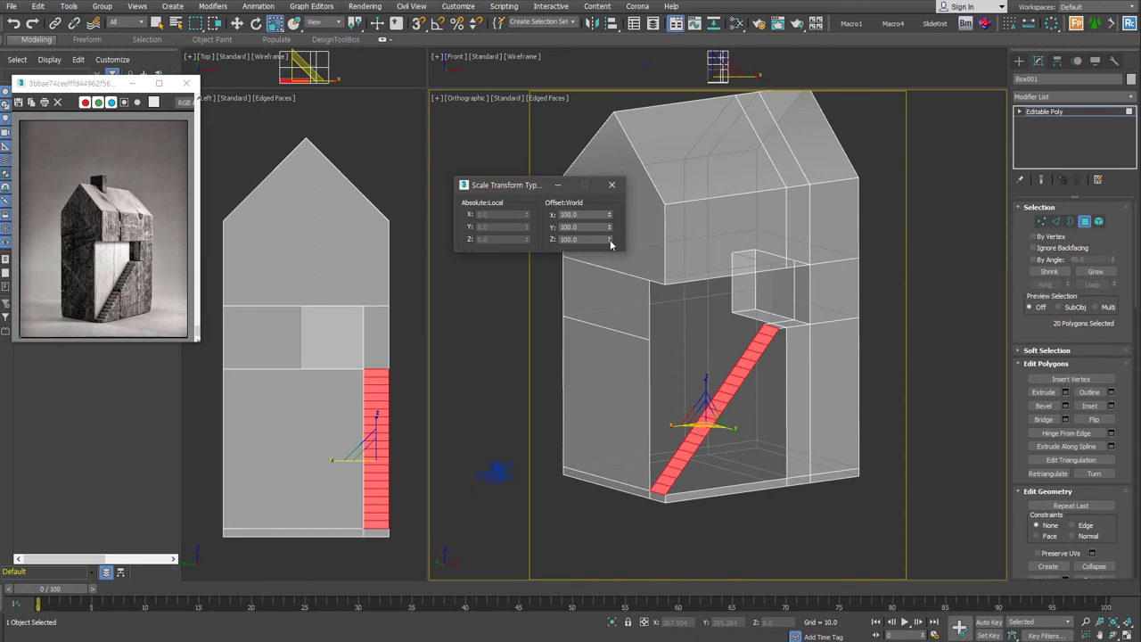
left_click_drag(610, 240, 611, 251)
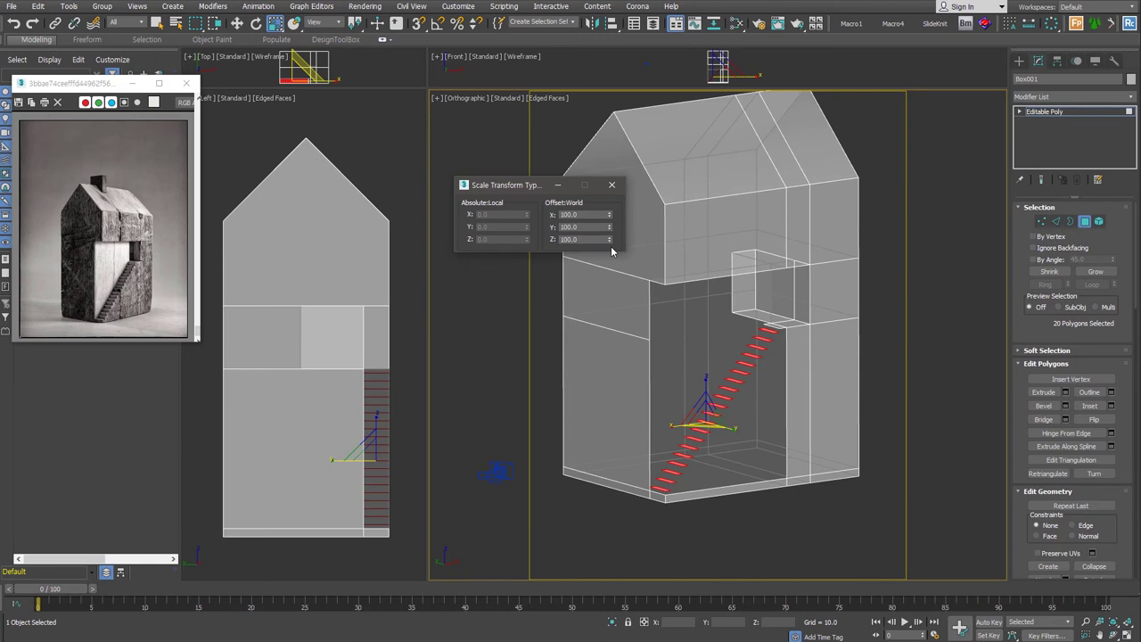
left_click(612, 184)
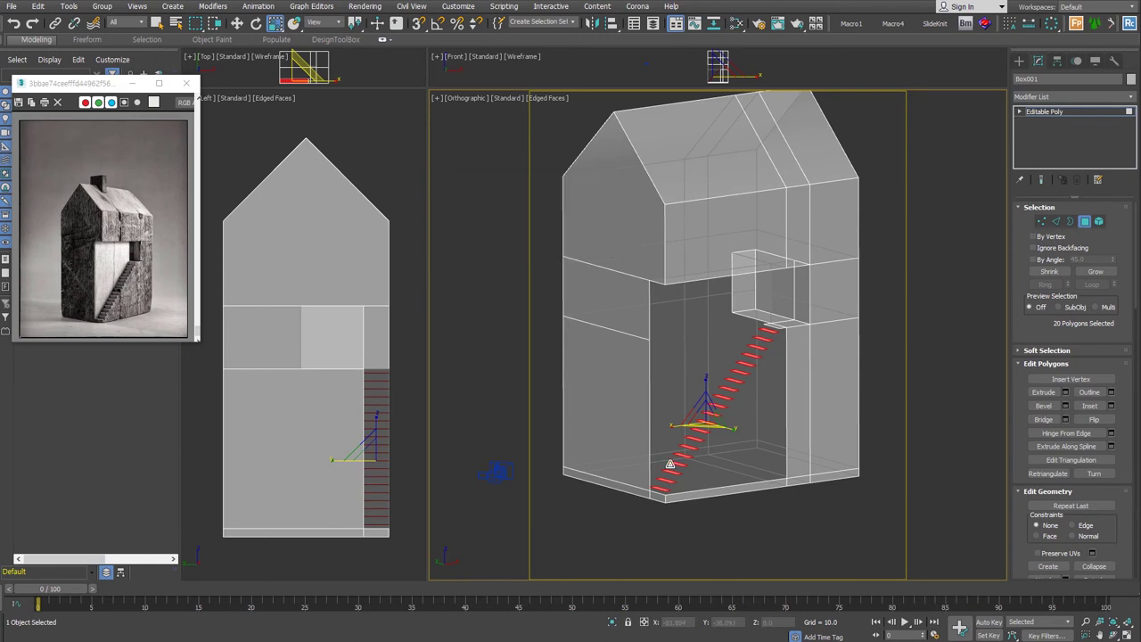
- Snap the treads down with 3D Snap so the lowest tread rests on the floor
key("w")
scroll(648, 511, "up", 3)
scroll(648, 508, "up", 2)
scroll(646, 486, "down", 2)
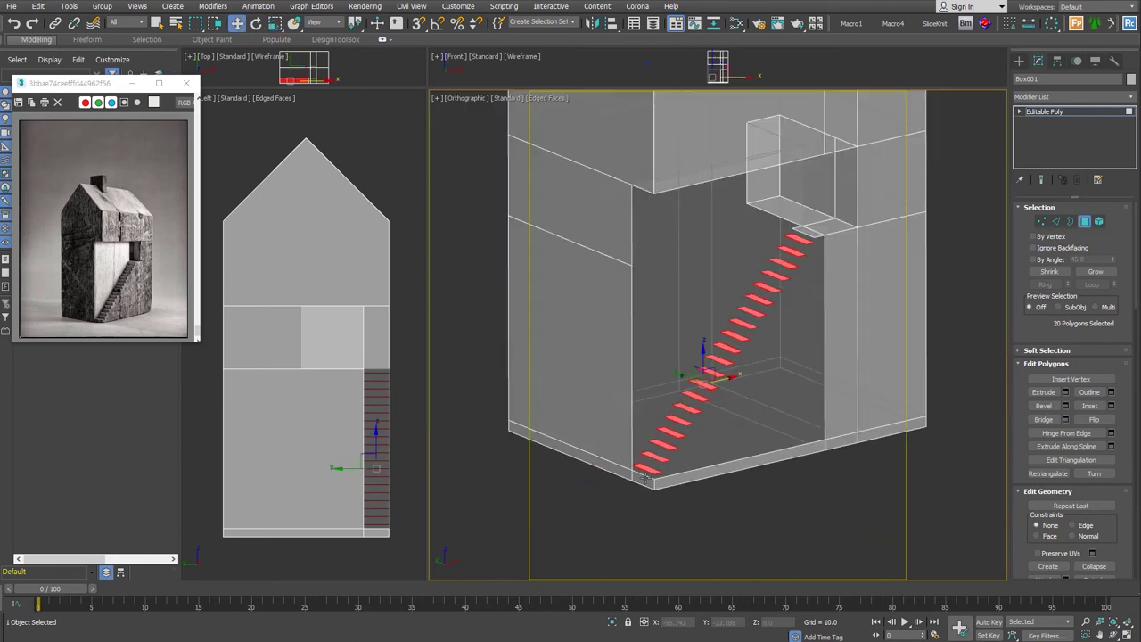
left_click_drag(662, 412, 660, 399)
key("ctrl+z")
scroll(646, 492, "up", 3)
key("s")
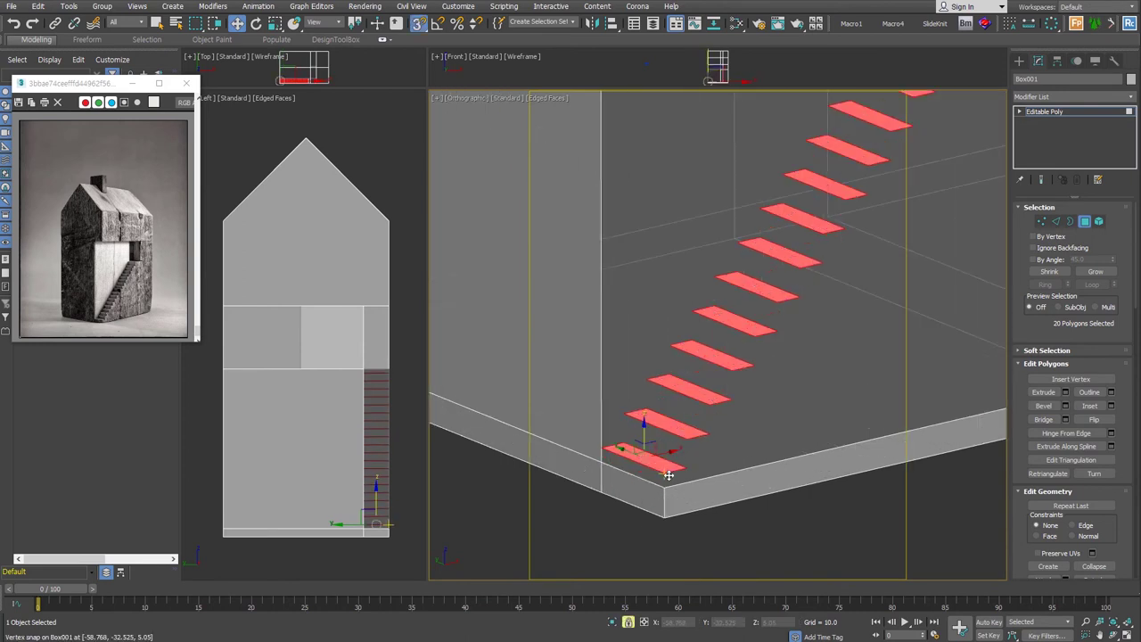
left_click_drag(667, 473, 667, 482)
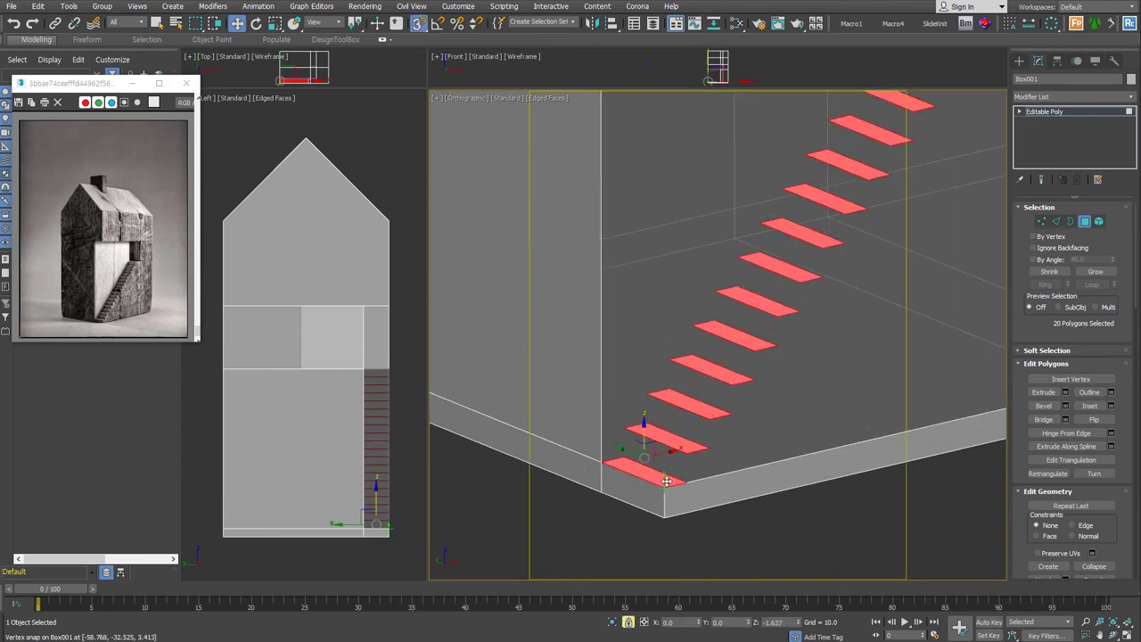
scroll(667, 481, "down", 3)
scroll(655, 491, "down", 2)
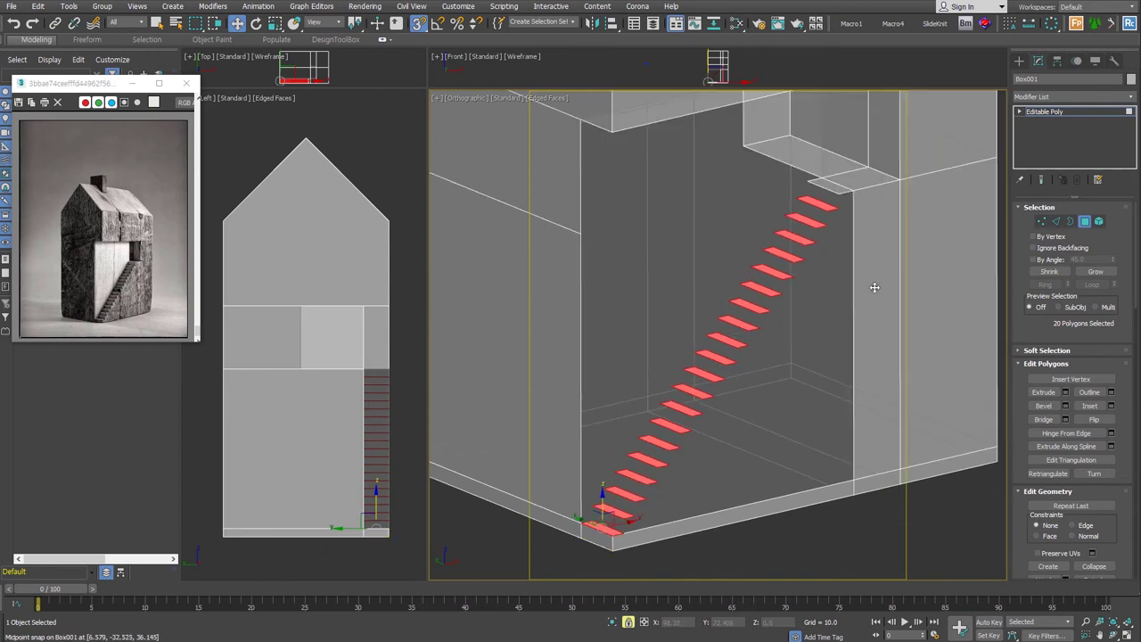
left_click(1055, 221)
middle_click_drag(803, 427, 840, 379, "alt")
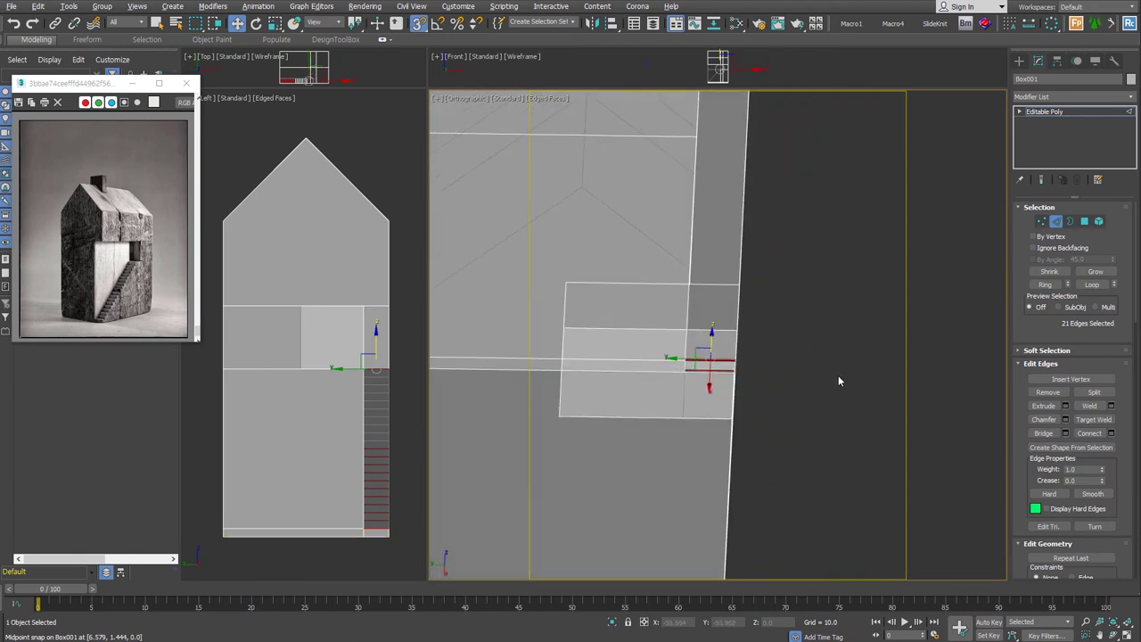
- Select the stair tread edges, dropping the two extra edges
left_click(700, 359, "ctrl")
middle_click_drag(700, 359, 754, 329, "alt")
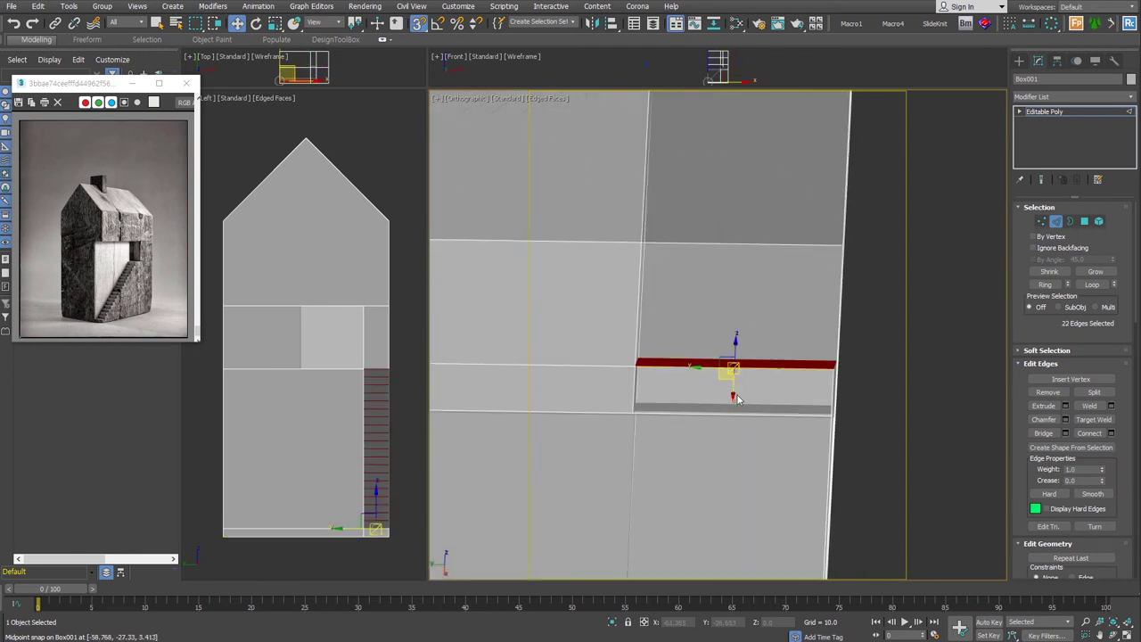
mouse_move(753, 447)
middle_mouse_down("alt")
mouse_move(767, 443)
mouse_move(726, 488)
middle_mouse_up("alt")
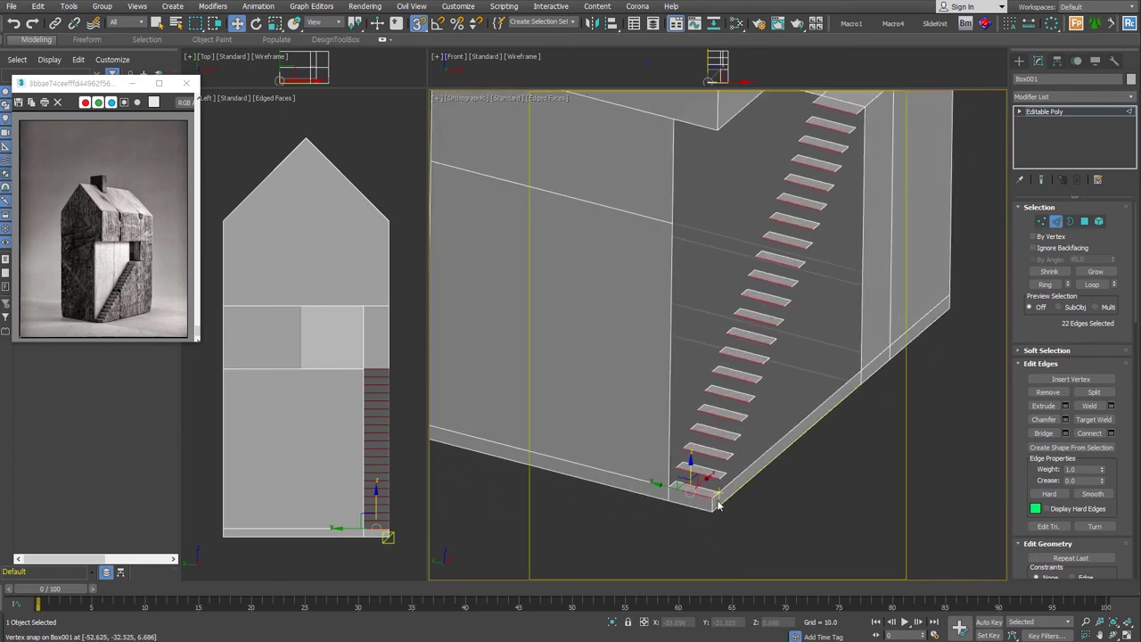
left_click(694, 496, "alt")
middle_click_drag(767, 268, 781, 333, "alt")
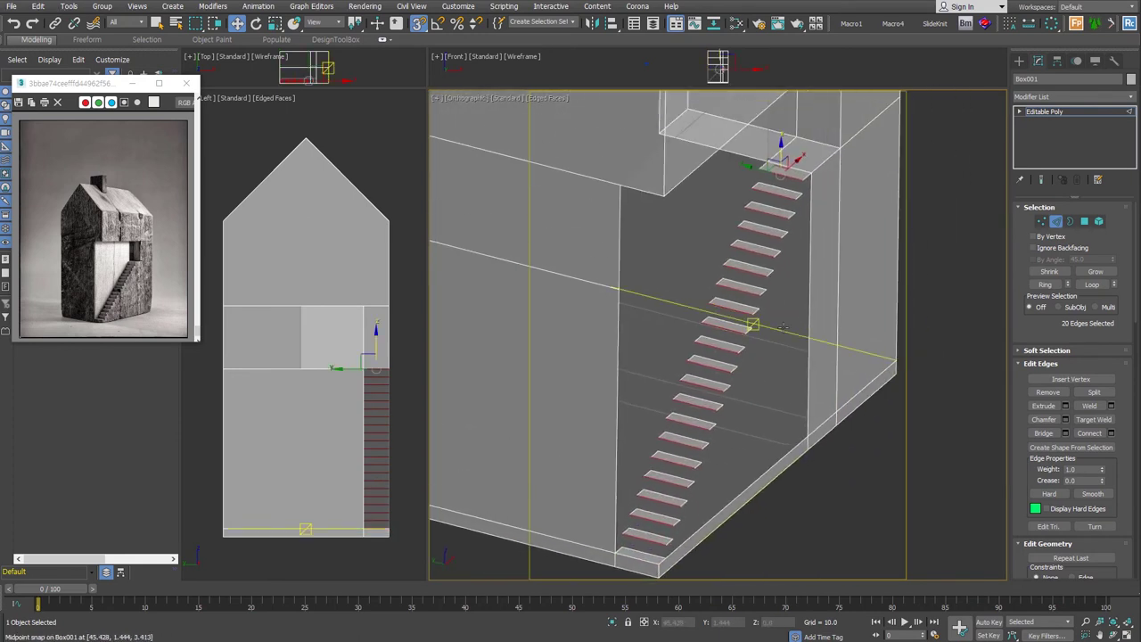
scroll(803, 223, "up", 3)
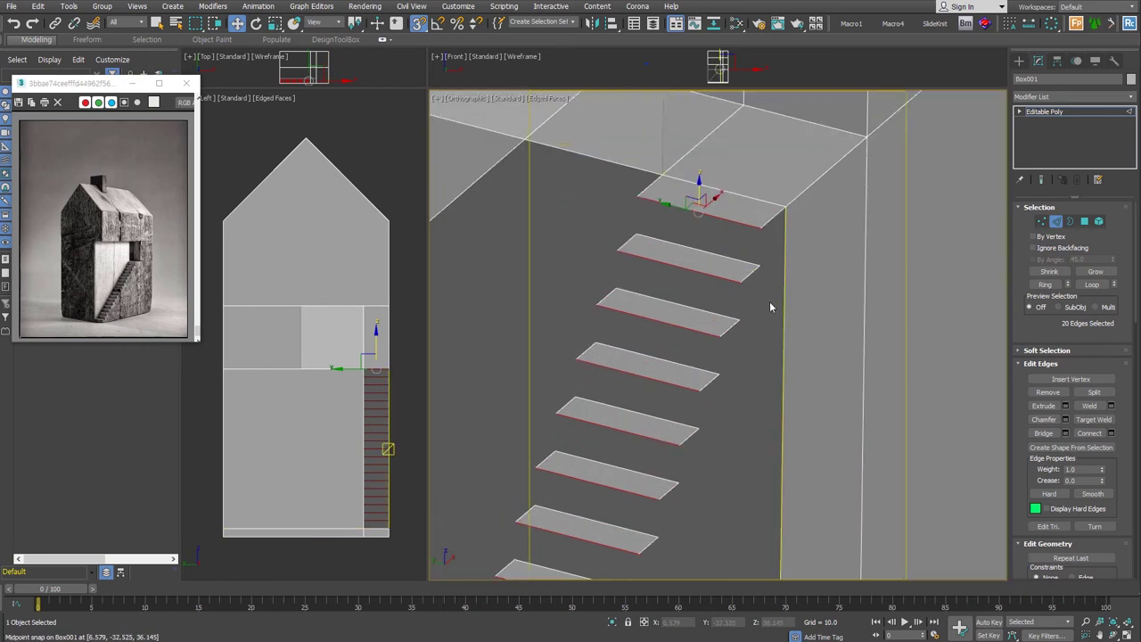
- Lock the selection and Shift-drag the tread edges down in Z to extrude the risers
key("space")
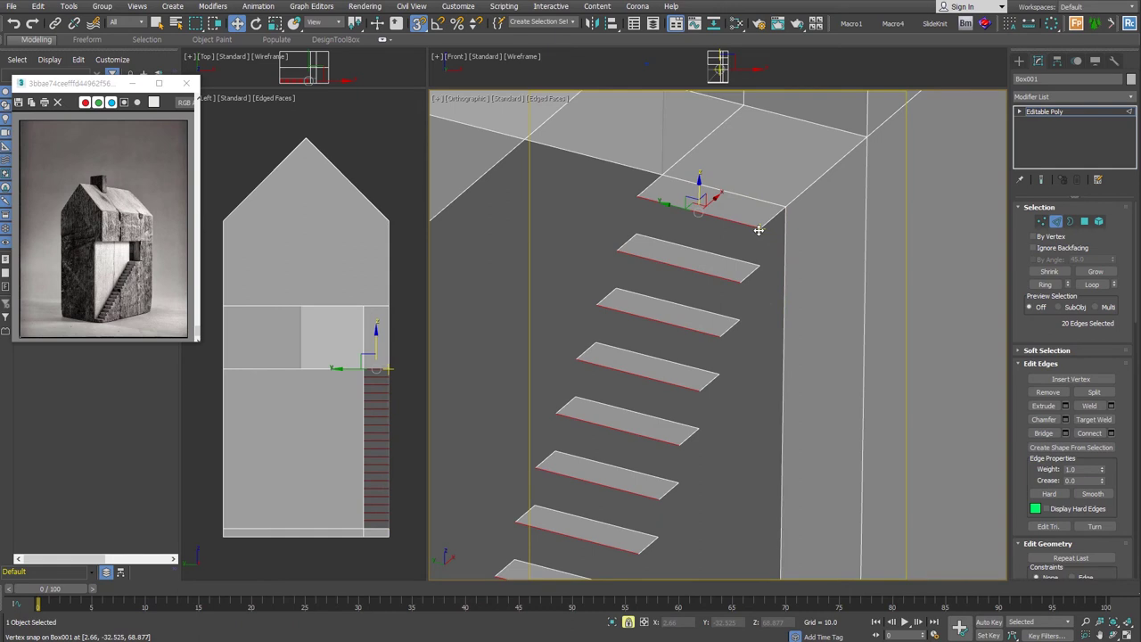
left_click_drag(758, 230, 763, 264, "shift")
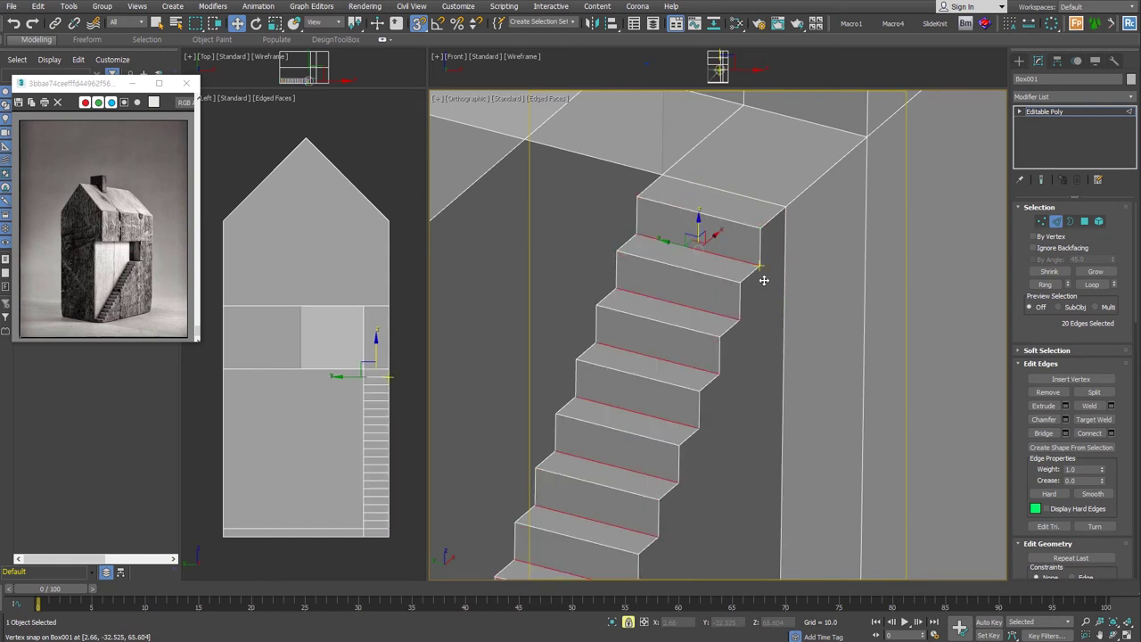
scroll(764, 280, "down", 5)
middle_click_drag(784, 232, 803, 514, "alt")
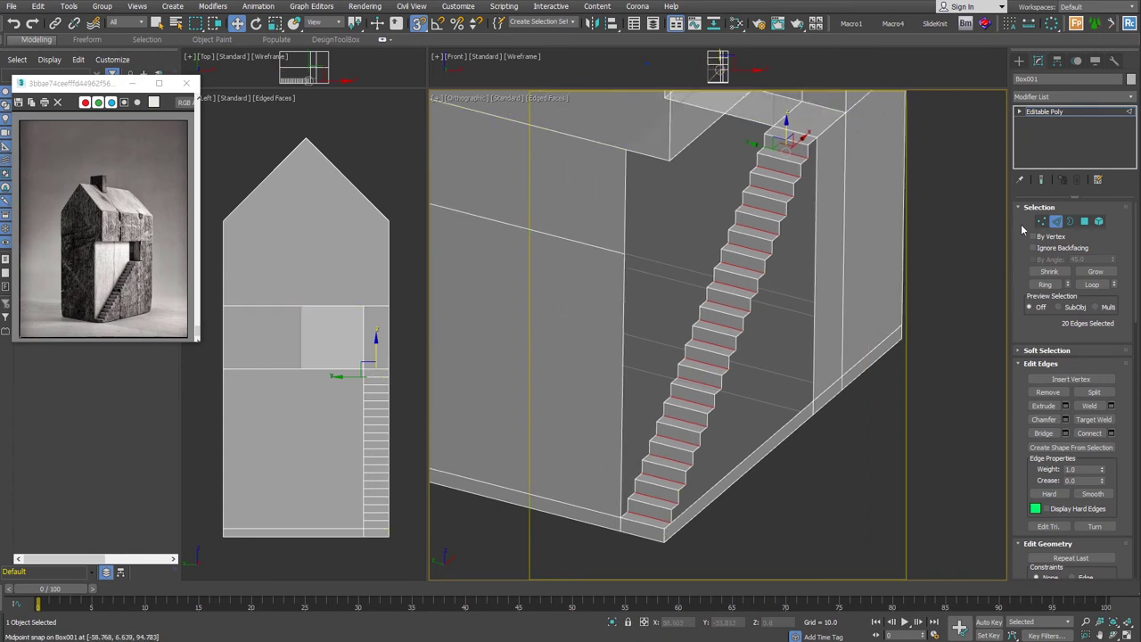
- Weld the stair vertices, then select the stair's triangular side border and cap it
key("1")
left_click(1093, 392)
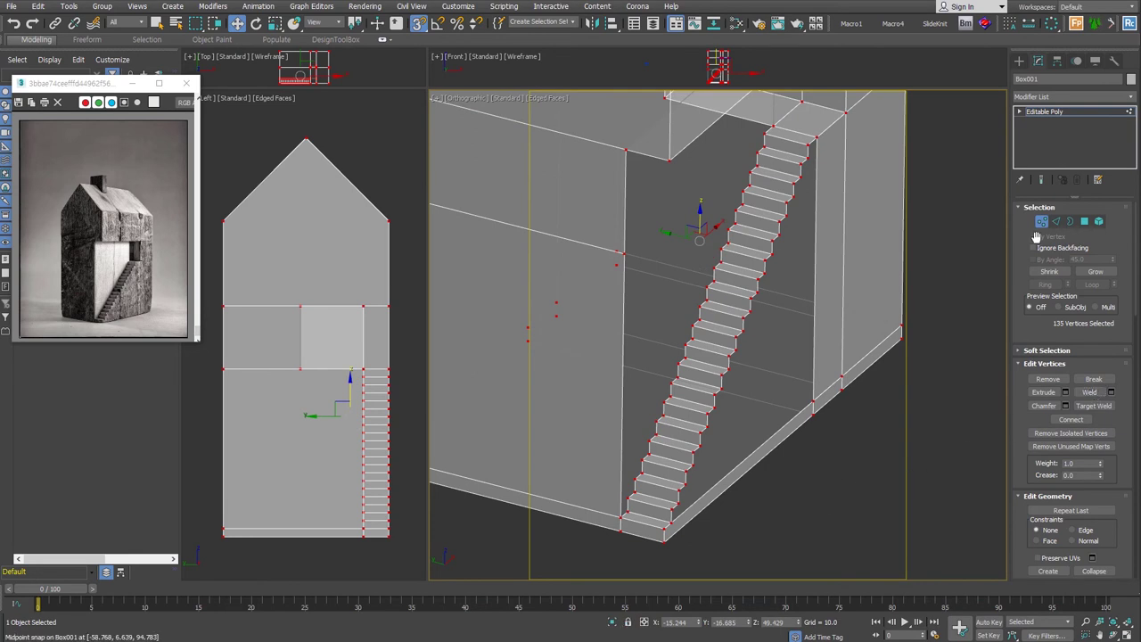
key("3")
scroll(834, 445, "down", 2)
scroll(838, 428, "down", 2)
scroll(843, 409, "down", 1)
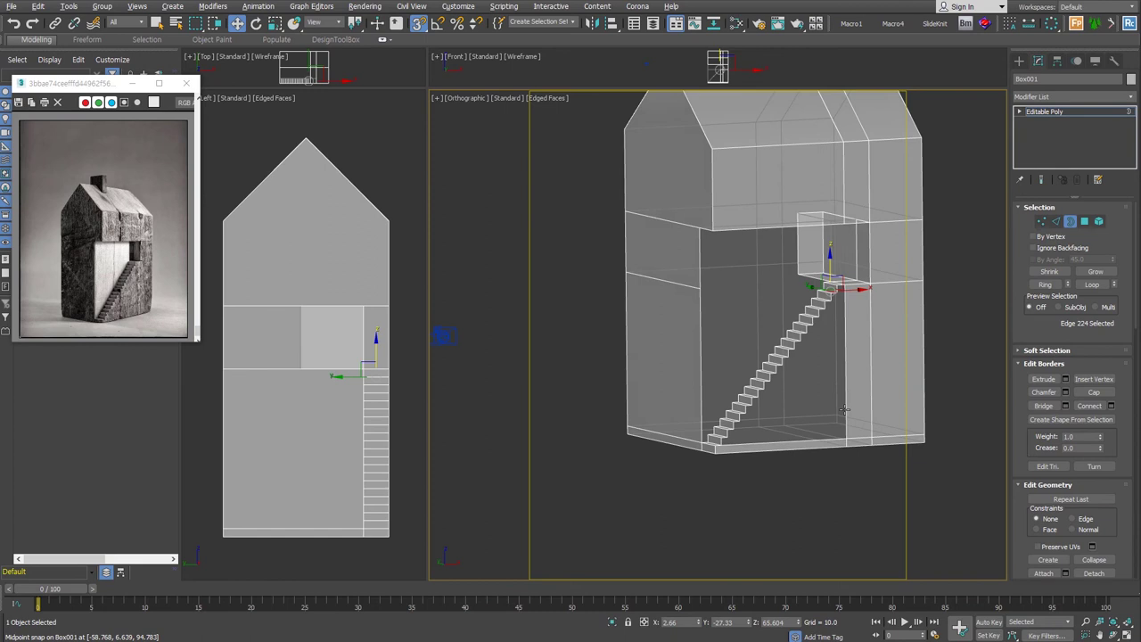
left_click(818, 299)
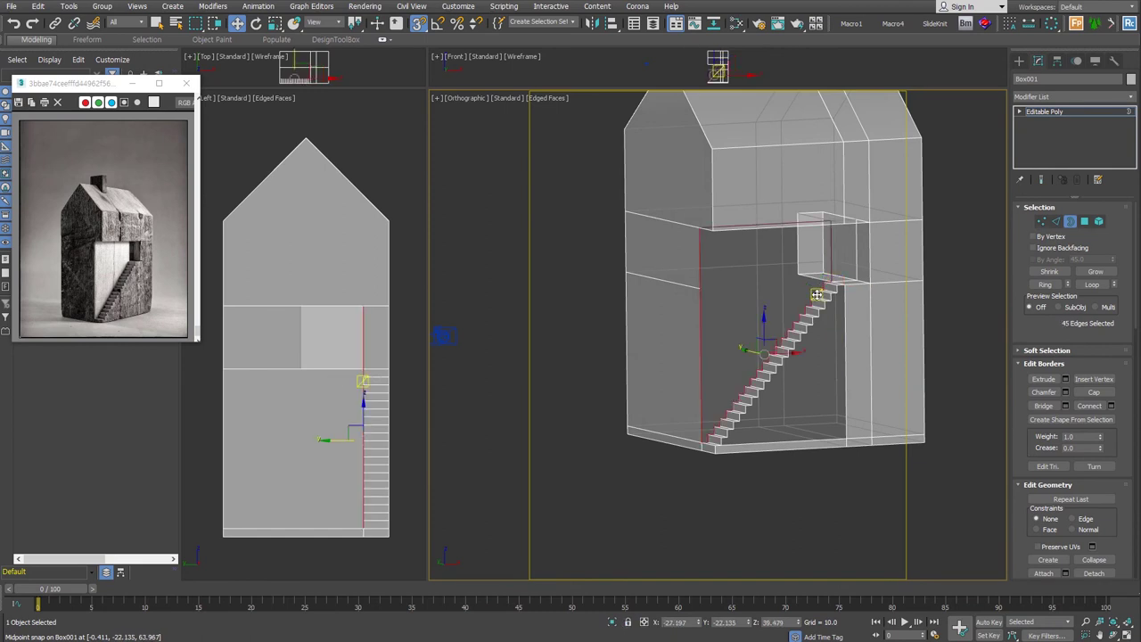
middle_click_drag(818, 299, 860, 352, "alt")
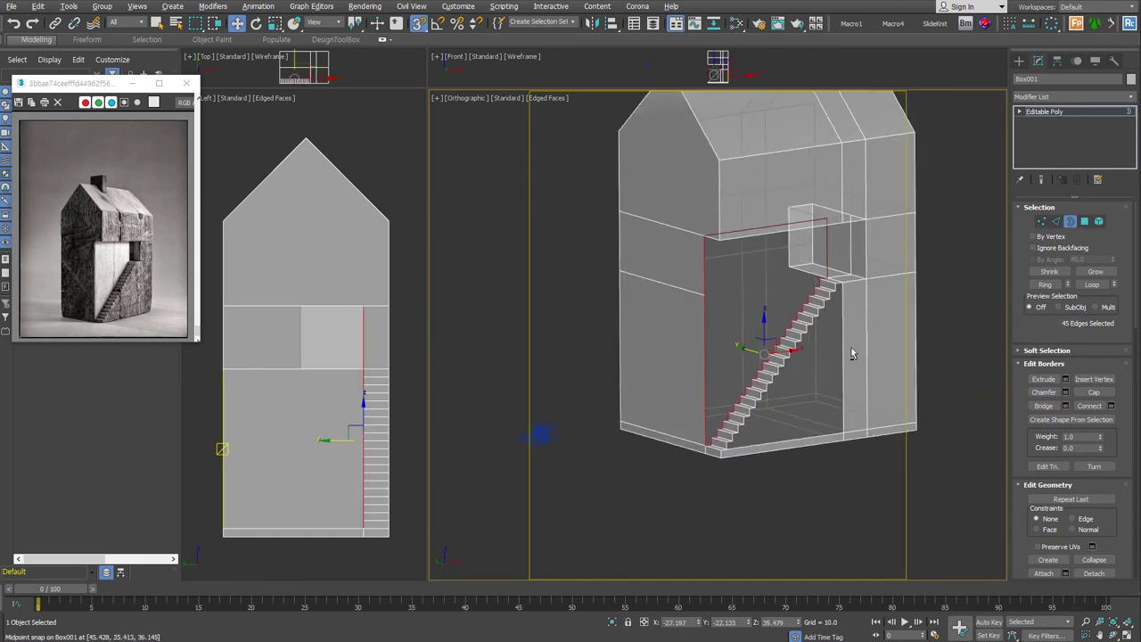
left_click(838, 434)
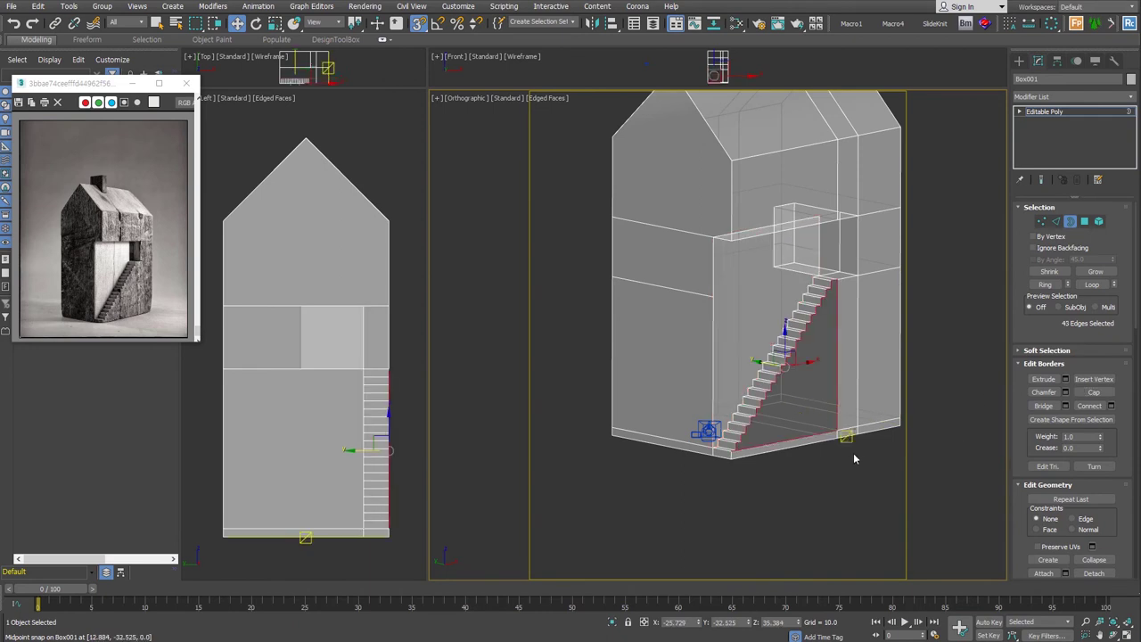
left_click(1094, 393)
middle_click_drag(906, 465, 808, 466, "alt")
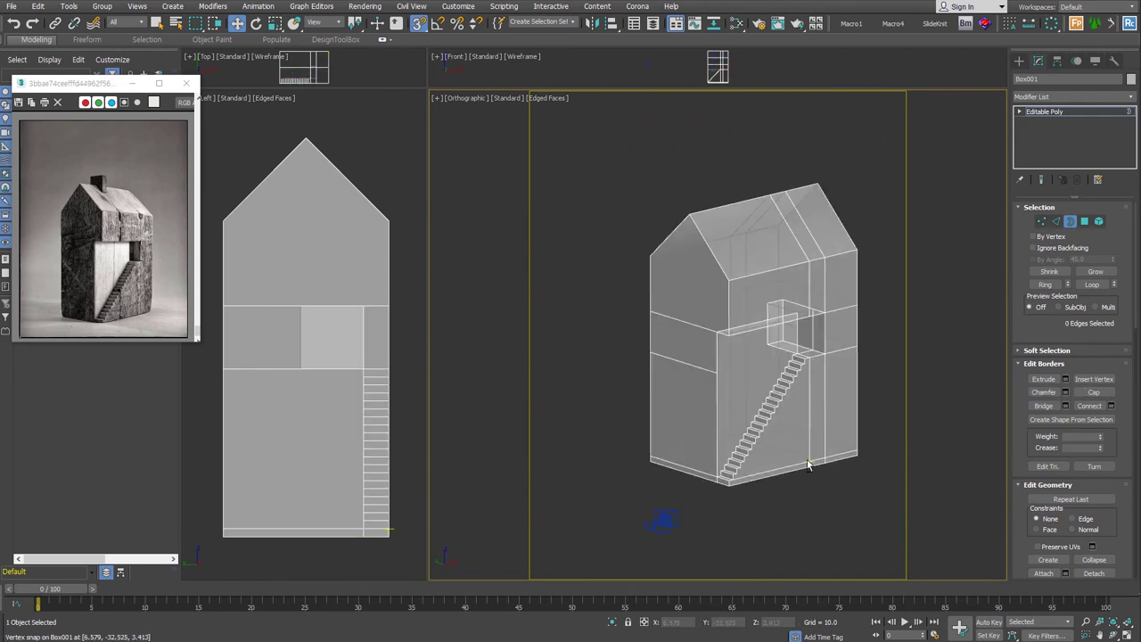
- Select all of Box001's polygons and clear all their smoothing groups for flat shading
key("c")
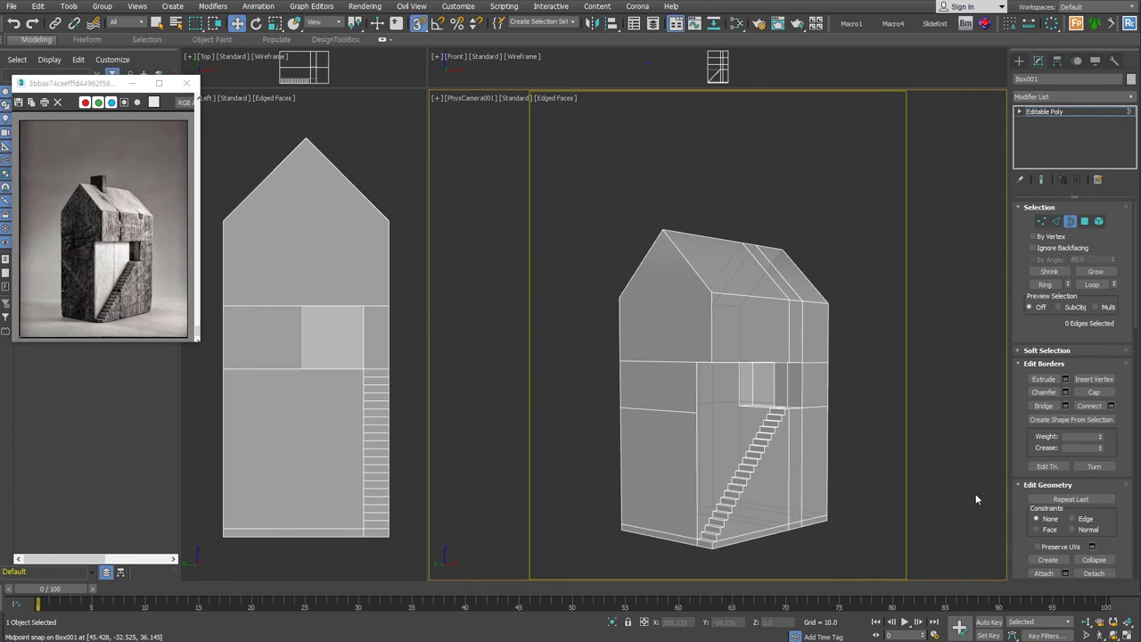
key("ctrl+z")
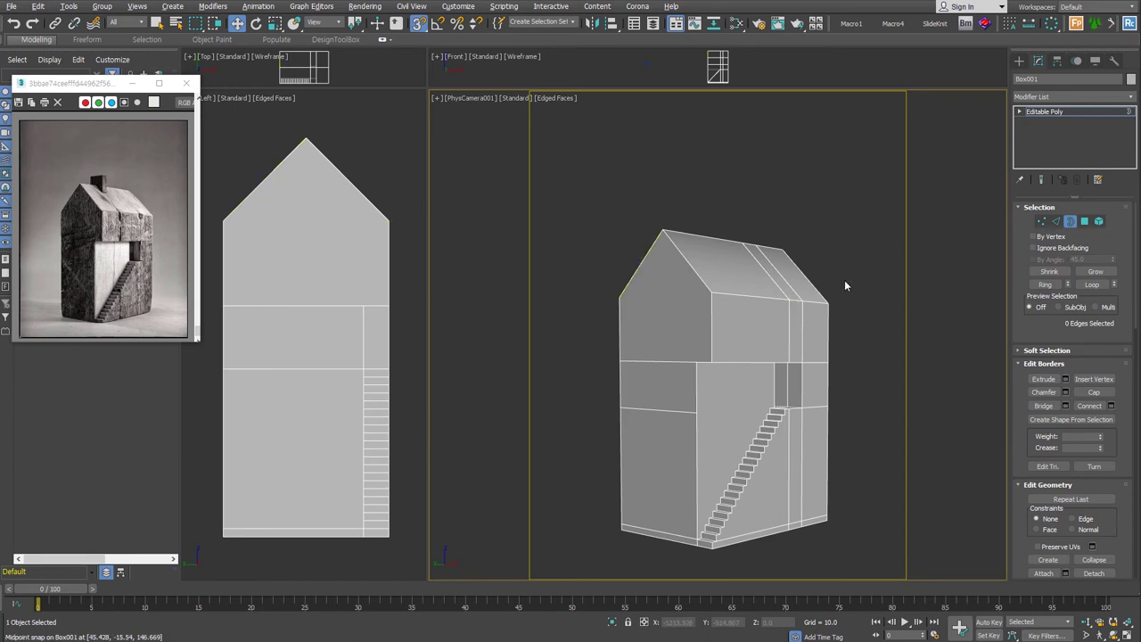
left_click(1084, 222)
key("ctrl+a")
scroll(1083, 401, "down", 5)
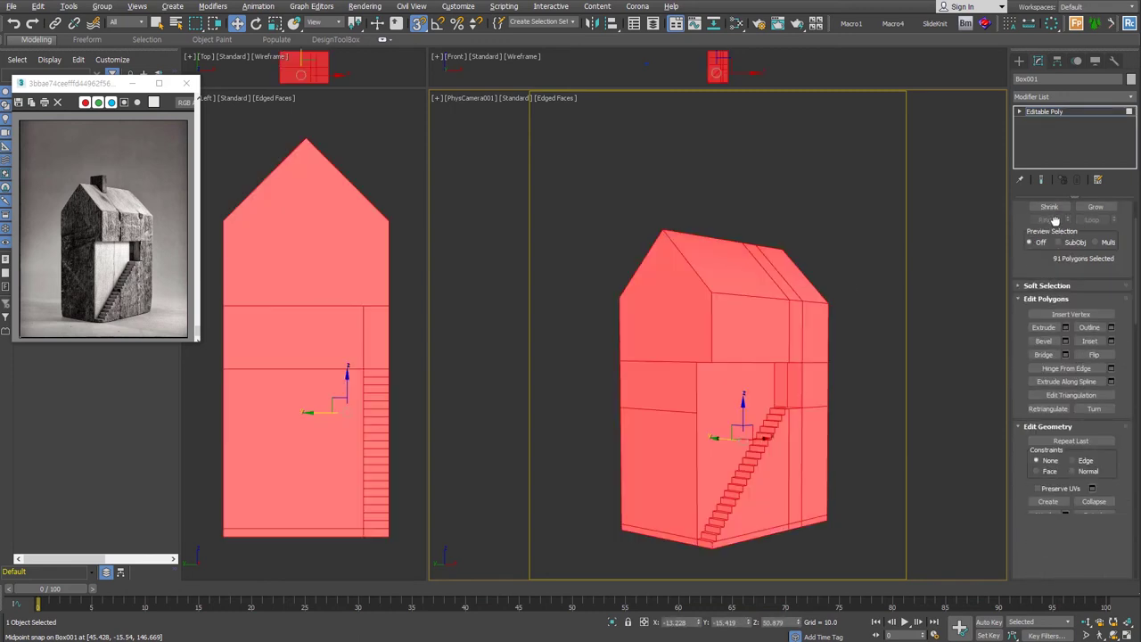
left_click(1095, 419)
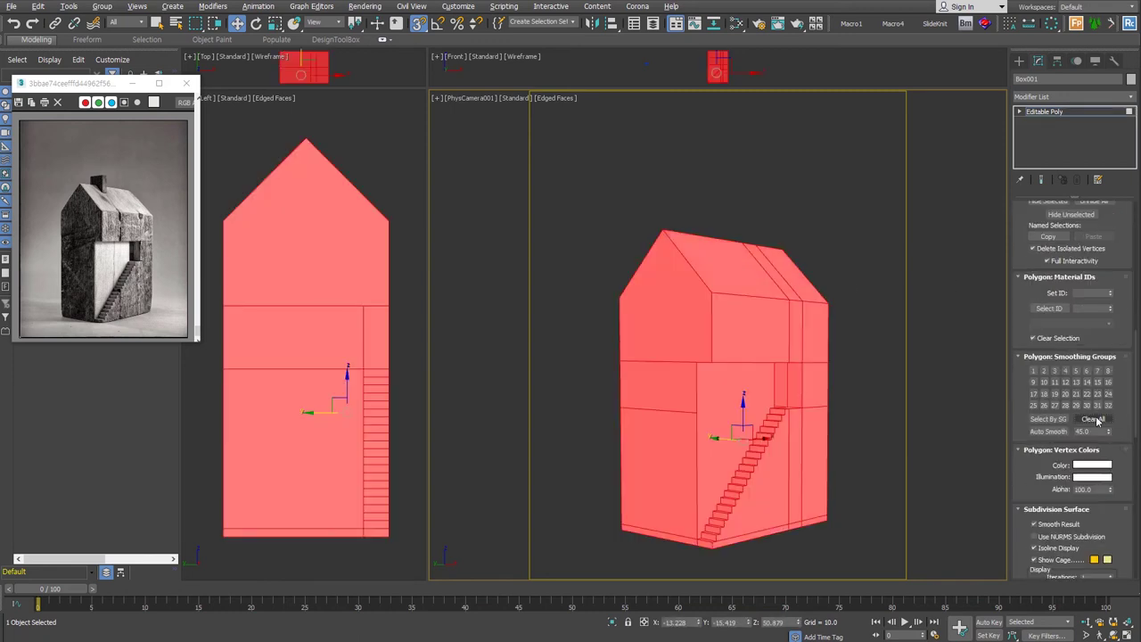
key("4")
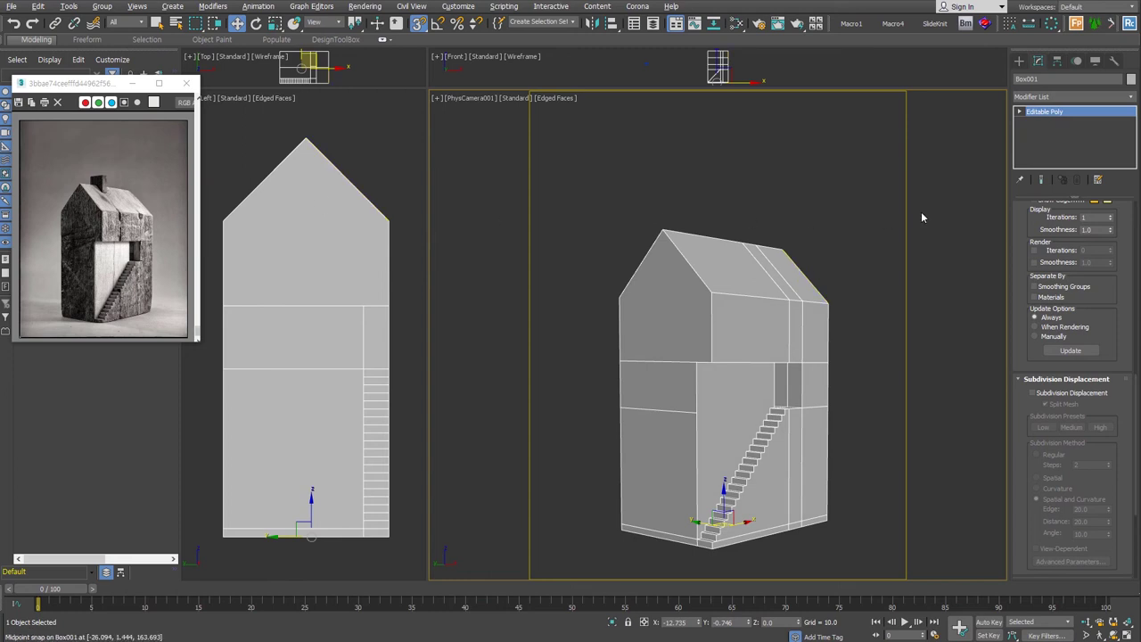
- Add an Edit Poly modifier and extrude the roof ridge edges with width into a ridge cap strip
key("ctrl+e")
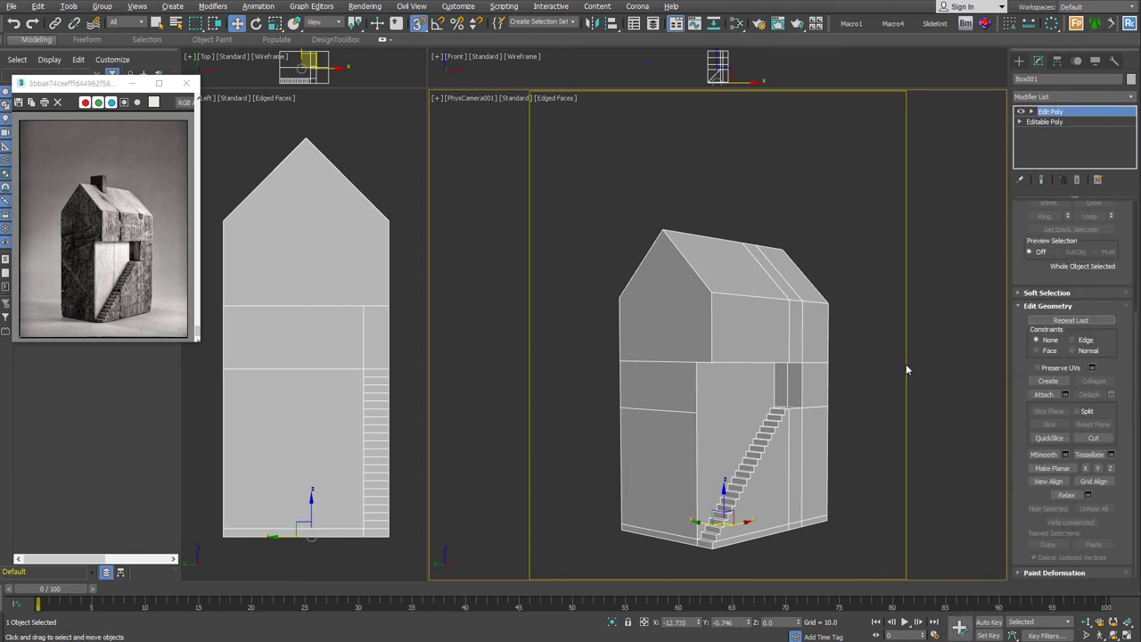
key("2")
key("u")
scroll(698, 312, "up", 5)
scroll(692, 286, "up", 2)
double_click(690, 284)
right_click(689, 296)
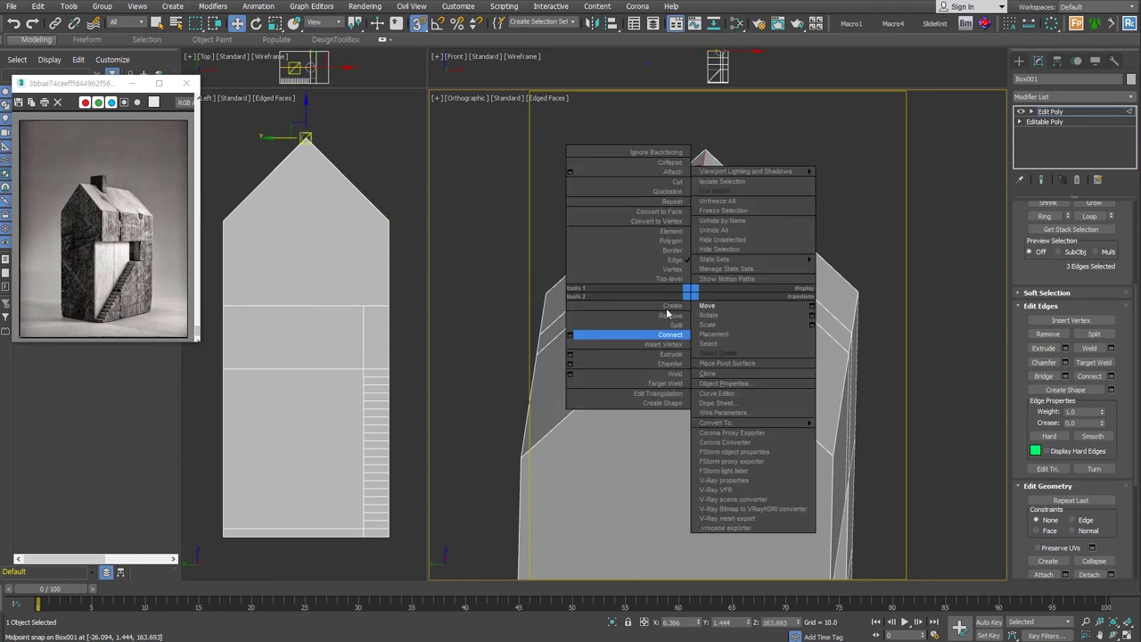
left_click(571, 360)
left_click_drag(726, 358, 740, 319)
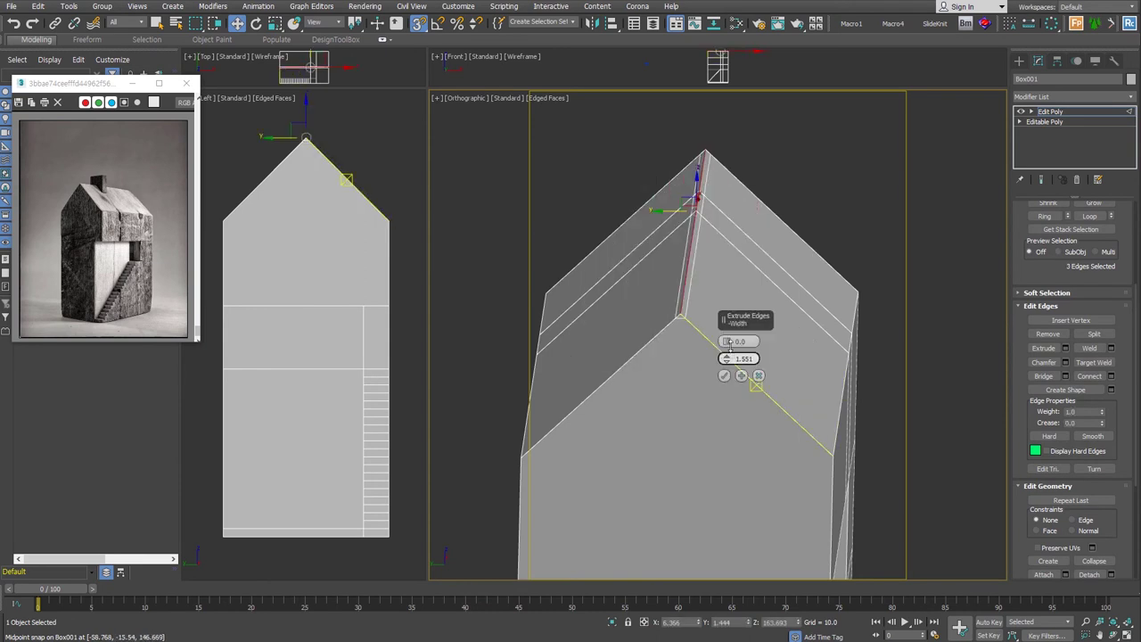
left_click(724, 376)
- Insert an edge loop across the roof beside the ridge
mouse_move(776, 361)
middle_mouse_down("alt")
mouse_move(684, 376)
mouse_move(629, 299)
middle_mouse_up("alt")
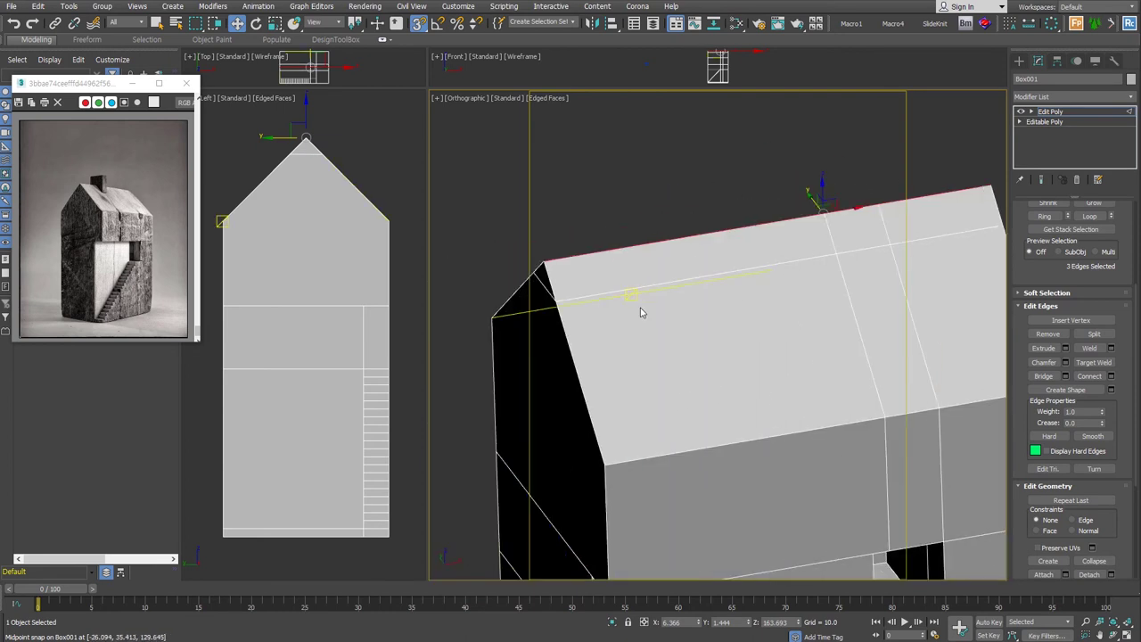
key("alt+c")
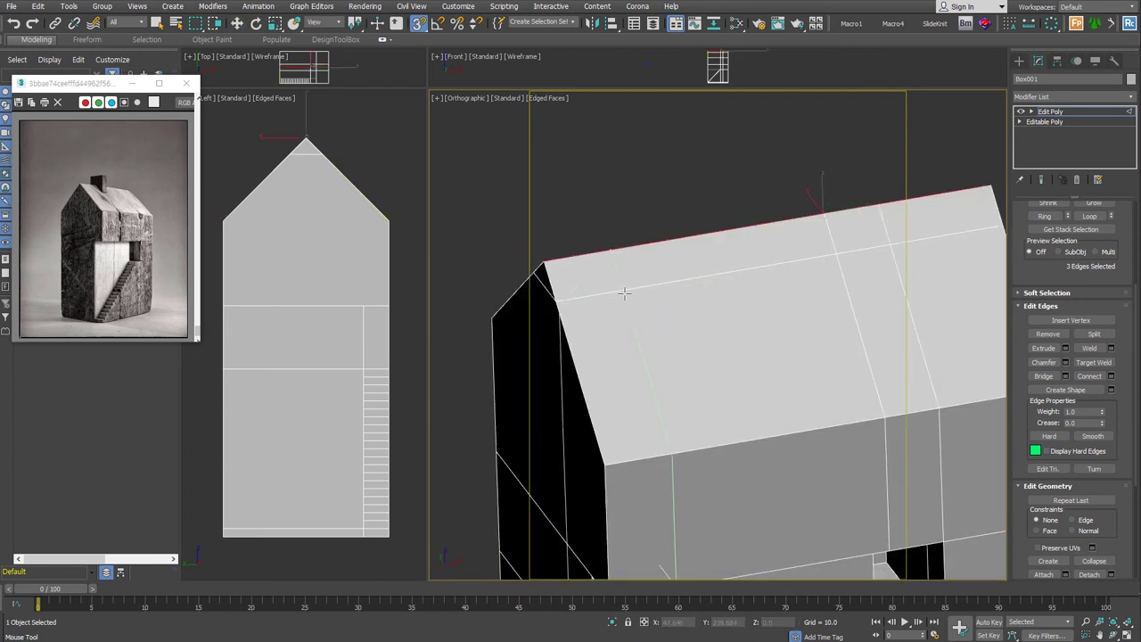
left_click(624, 292)
right_click(688, 331)
mouse_move(687, 331)
middle_mouse_down("alt")
mouse_move(677, 398)
mouse_move(720, 347)
middle_mouse_up("alt")
- Detach the two roof polygons beside the ridge as Object001
key("4")
left_click(682, 283)
left_click(651, 278, "ctrl")
key("alt+d")
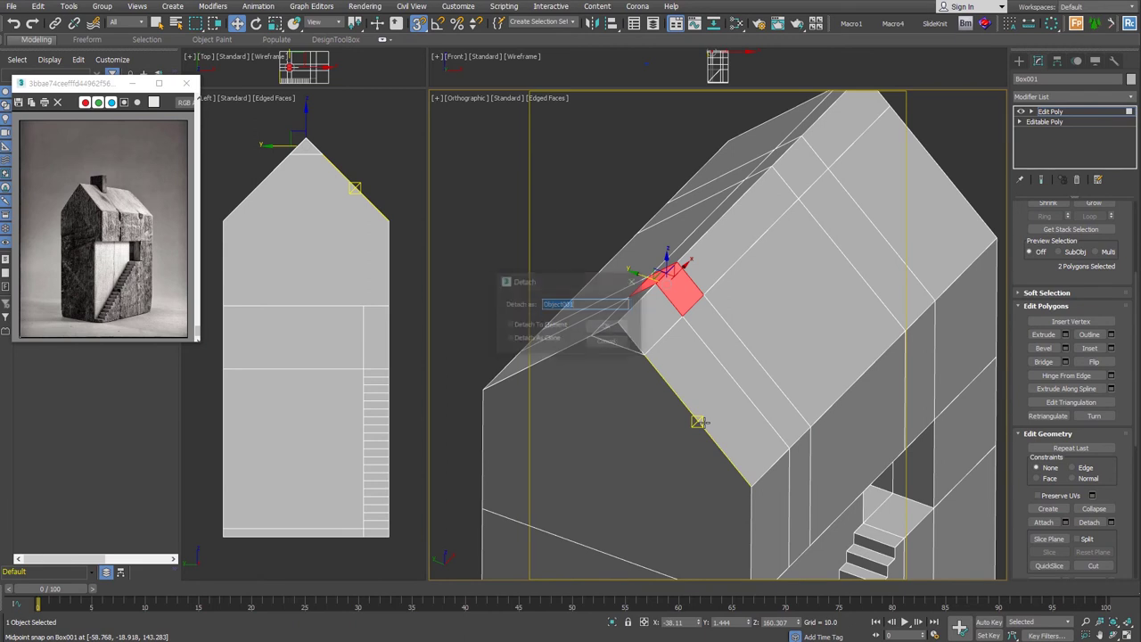
key("Return")
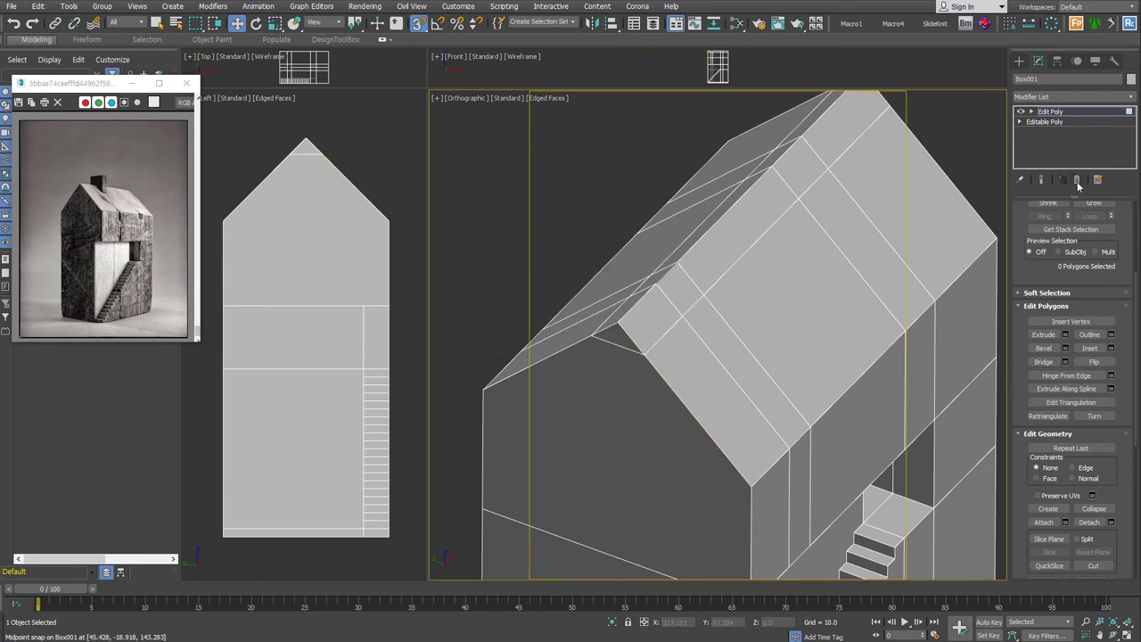
- Remove the Edit Poly modifier and select the detached roof piece, Object001
left_click(1076, 179)
middle_click_drag(838, 320, 828, 311, "alt")
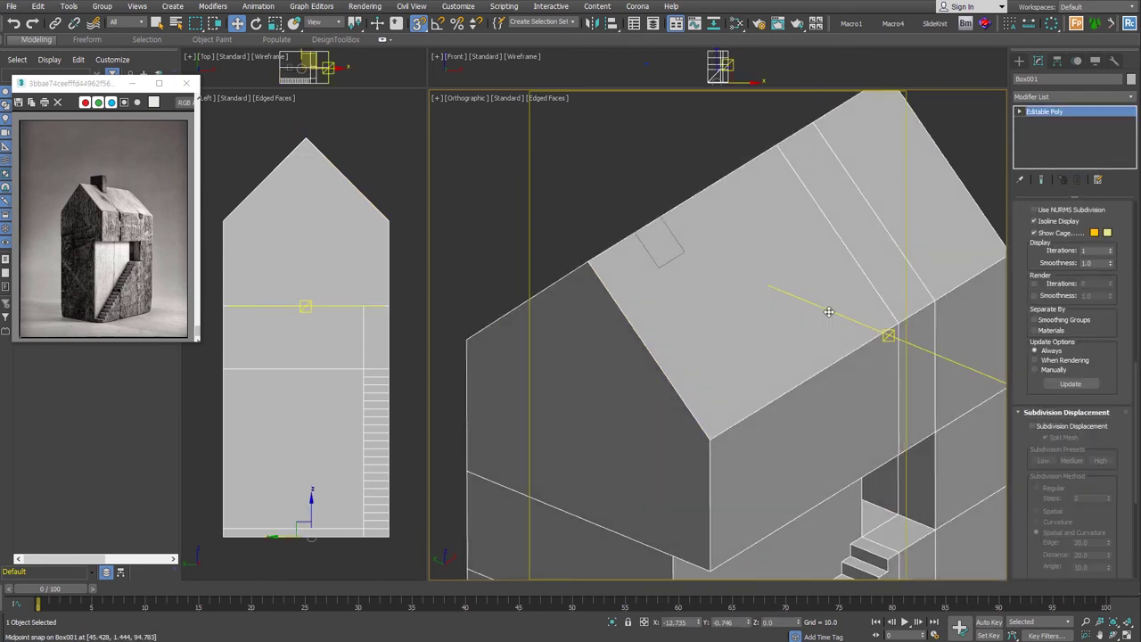
left_click(629, 182)
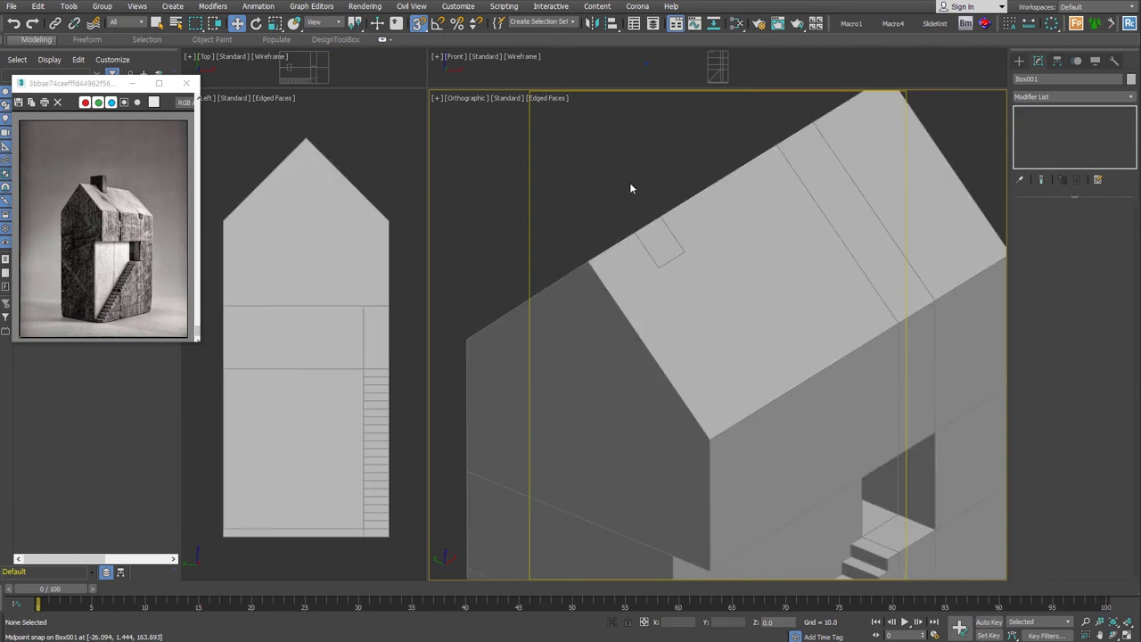
left_click(671, 259)
mouse_move(704, 305)
middle_mouse_down("alt")
mouse_move(748, 306)
mouse_move(701, 293)
middle_mouse_up("alt")
- Shift-drag Object001's border upward in Z to extrude the chimney walls
left_click(1070, 220)
left_click_drag(752, 192, 620, 270)
middle_click_drag(620, 270, 699, 277, "alt")
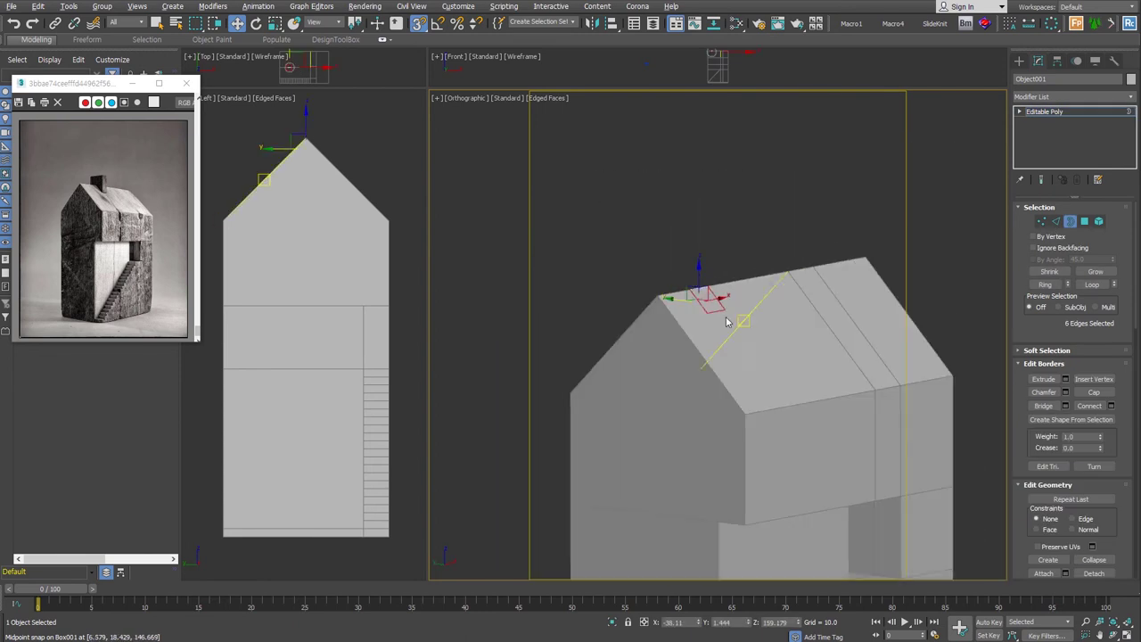
left_click_drag(698, 271, 698, 223, "shift")
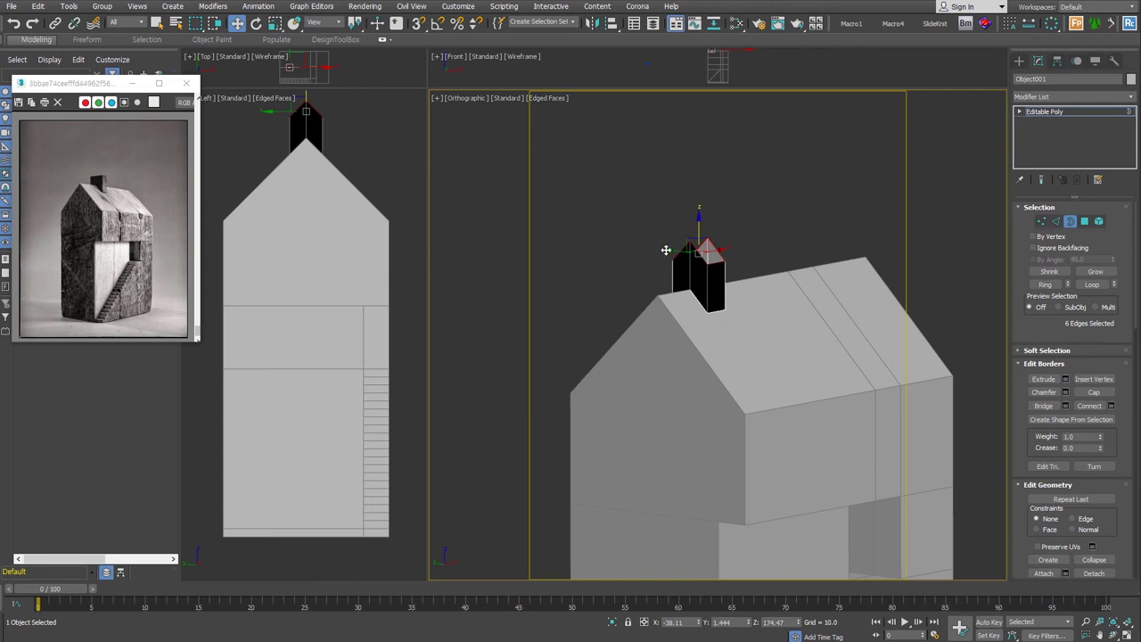
left_click_drag(1044, 327, 1079, 43)
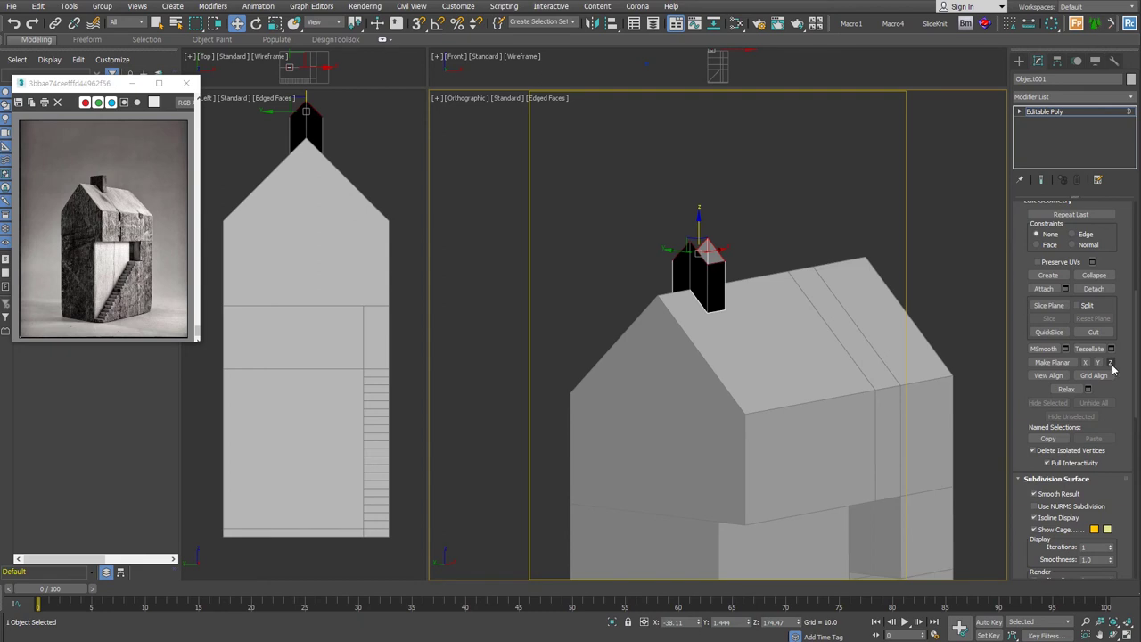
- Make the chimney top planar in Z and flip its polygons to face outward
left_click(1110, 364)
scroll(1114, 375, "up", 3)
scroll(1128, 406, "up", 3)
scroll(1070, 446, "up", 2)
key("4")
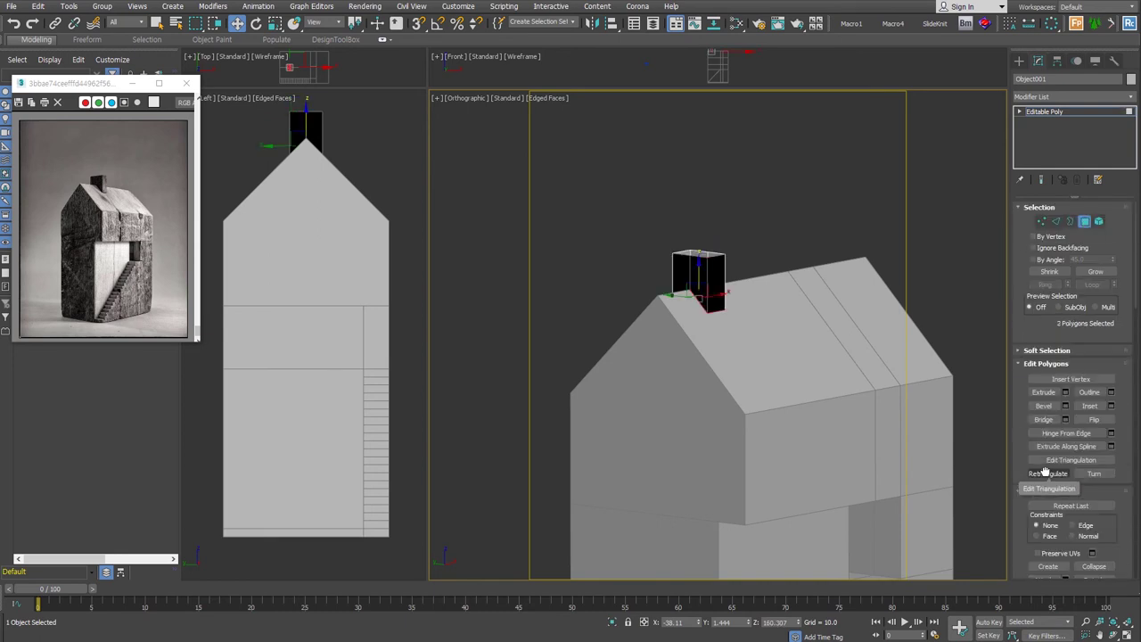
left_click(1109, 420)
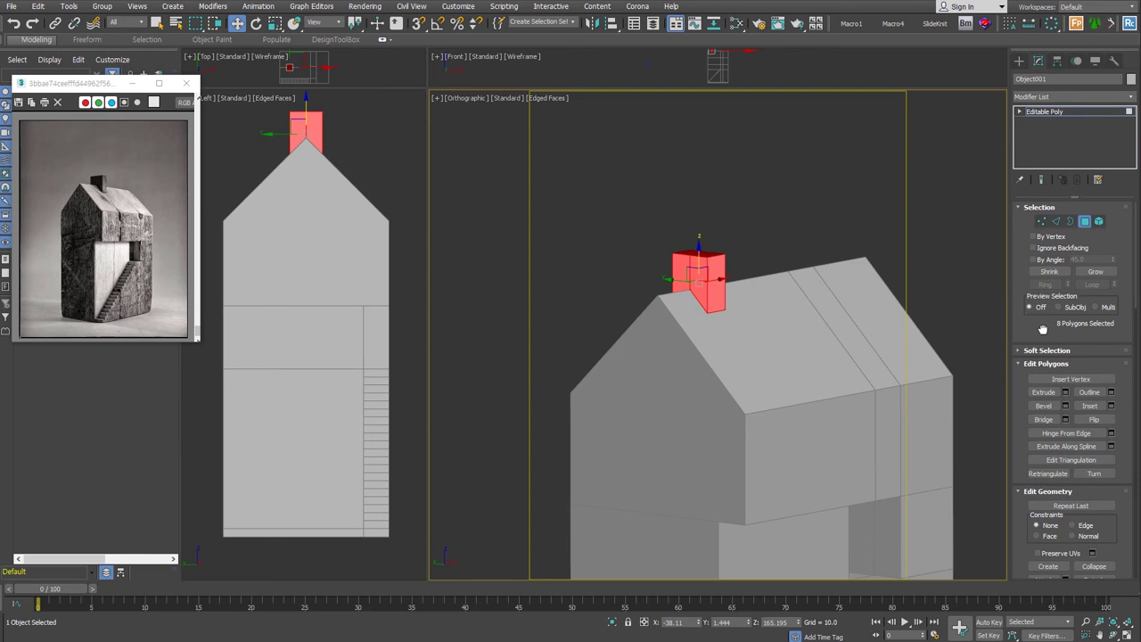
left_click(1070, 220)
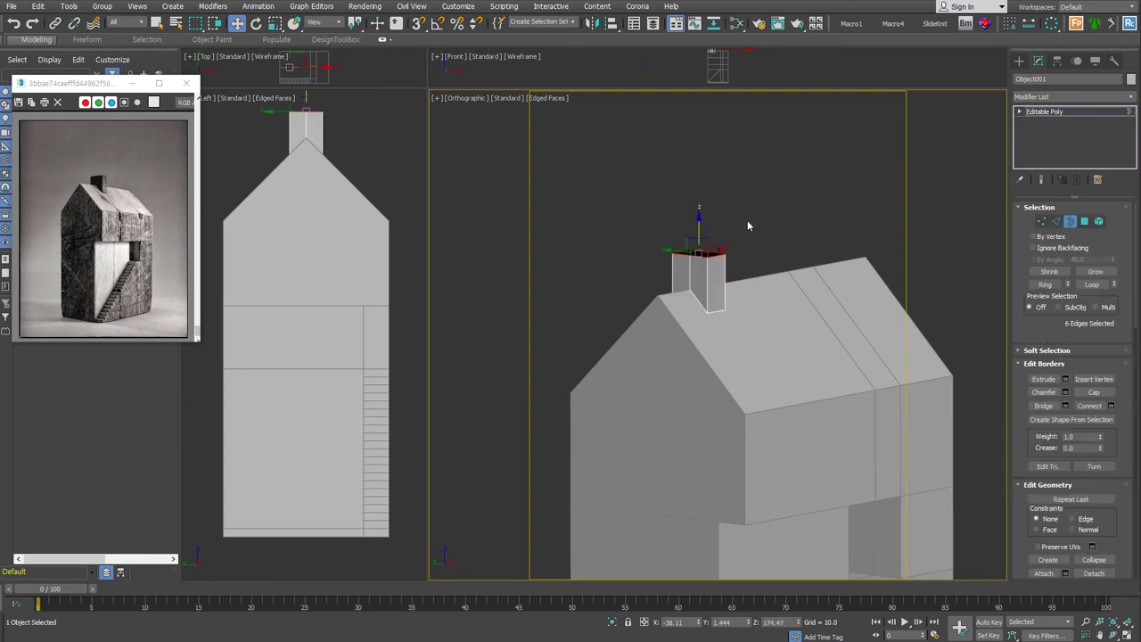
left_click(1101, 394)
- Cap the chimney top and connect two opposite top corners with a new edge
key("z")
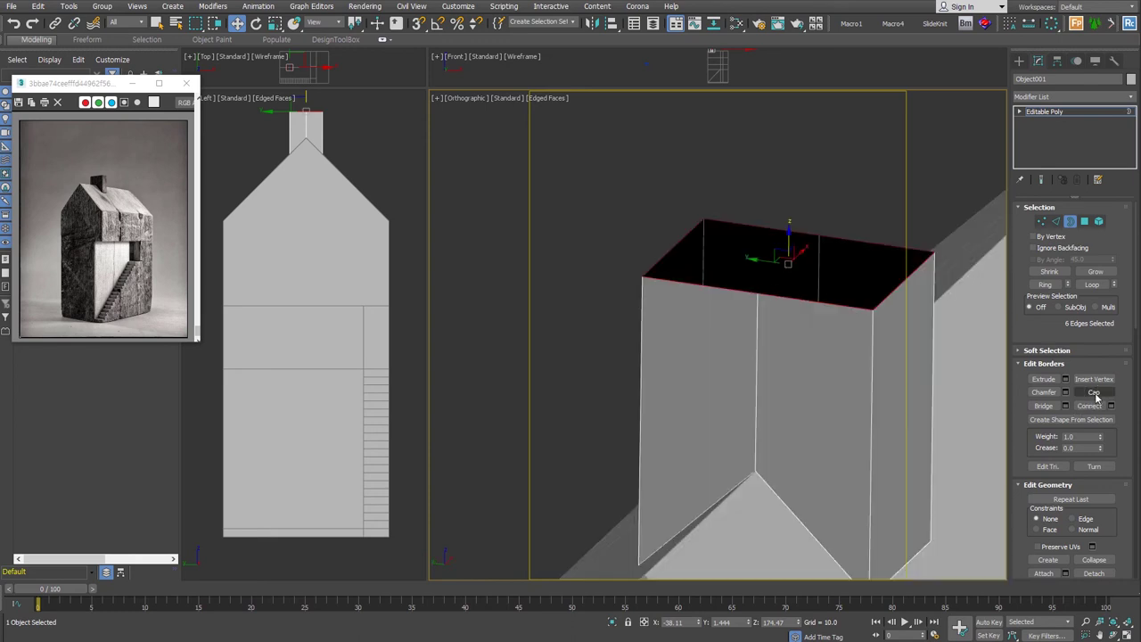
left_click(1095, 393)
left_click(1041, 222)
left_click_drag(802, 261, 747, 324)
scroll(1070, 406, "down", 2)
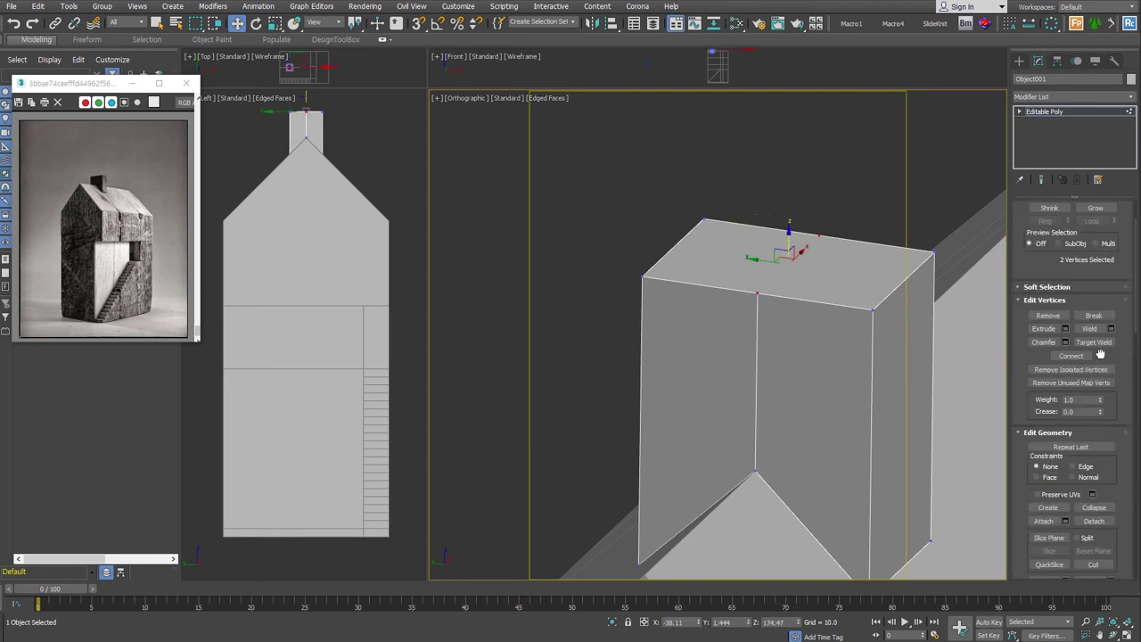
left_click(1078, 357)
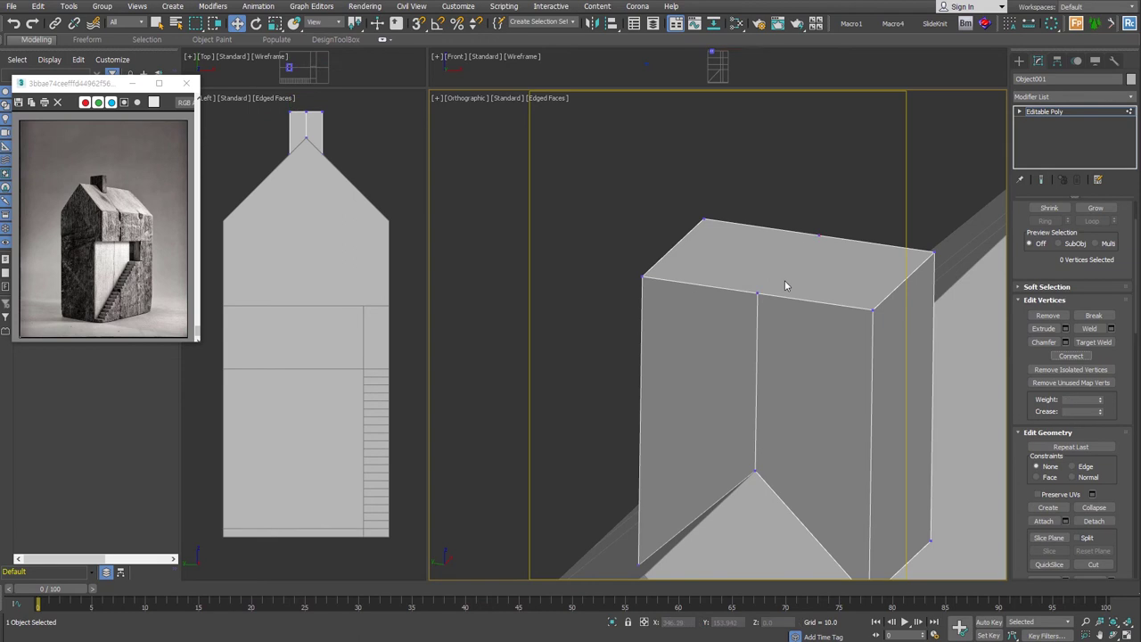
- Delete the chimney's top face and bridge the opposite top edges with a new face
middle_click_drag(838, 311, 756, 309)
key("Delete")
scroll(1074, 220, "up", 2)
left_click(1070, 221)
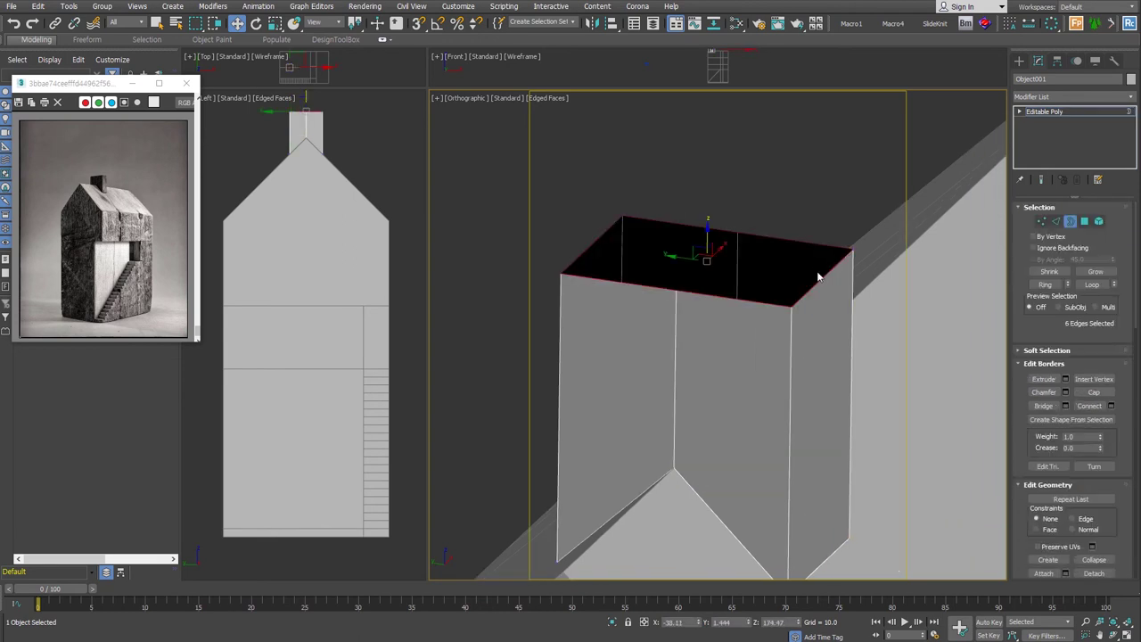
key("2")
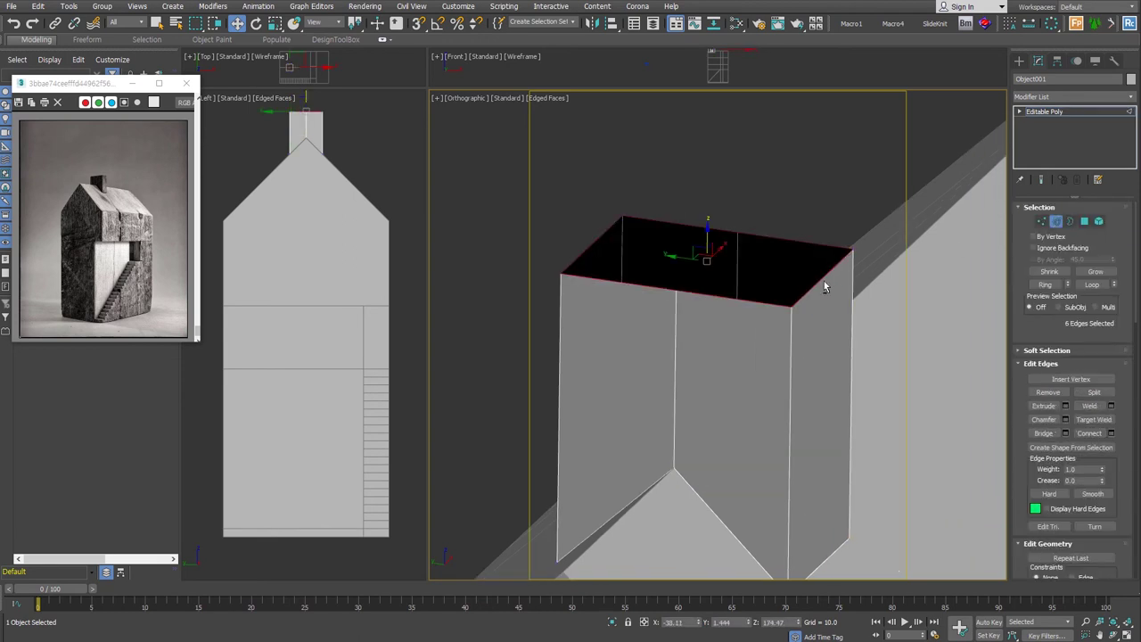
left_click(821, 279, "alt")
left_click(597, 242, "alt")
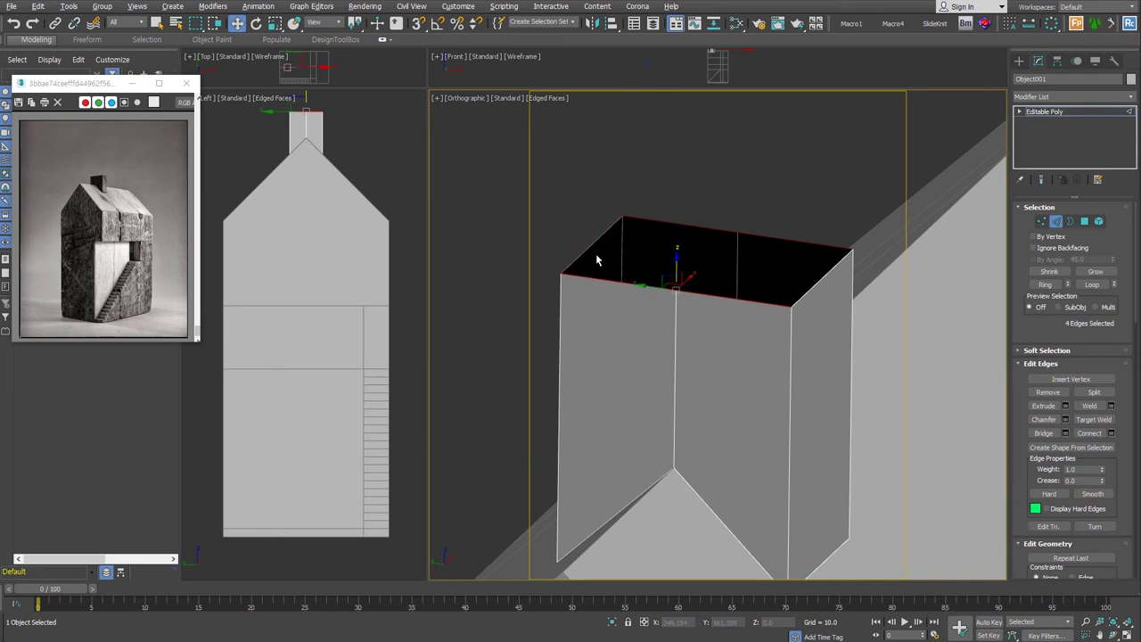
left_click(1045, 433)
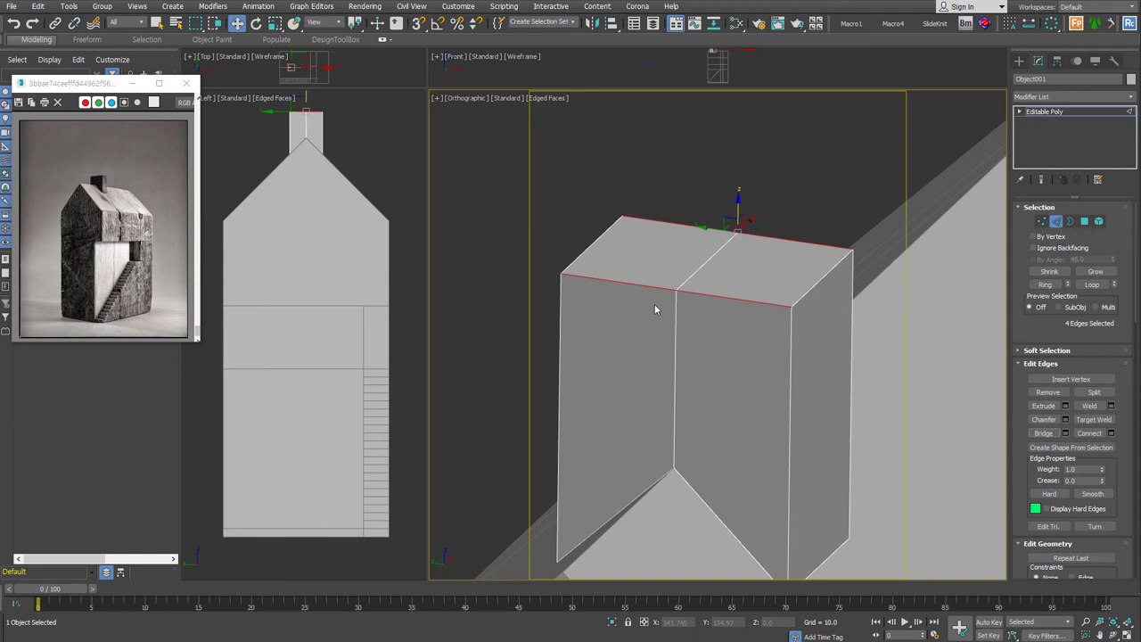
left_click(1069, 222)
scroll(740, 356, "down", 10)
- Draw a large plane under the house and rotate it to line up with the house
scroll(765, 385, "down", 3)
left_click(877, 296)
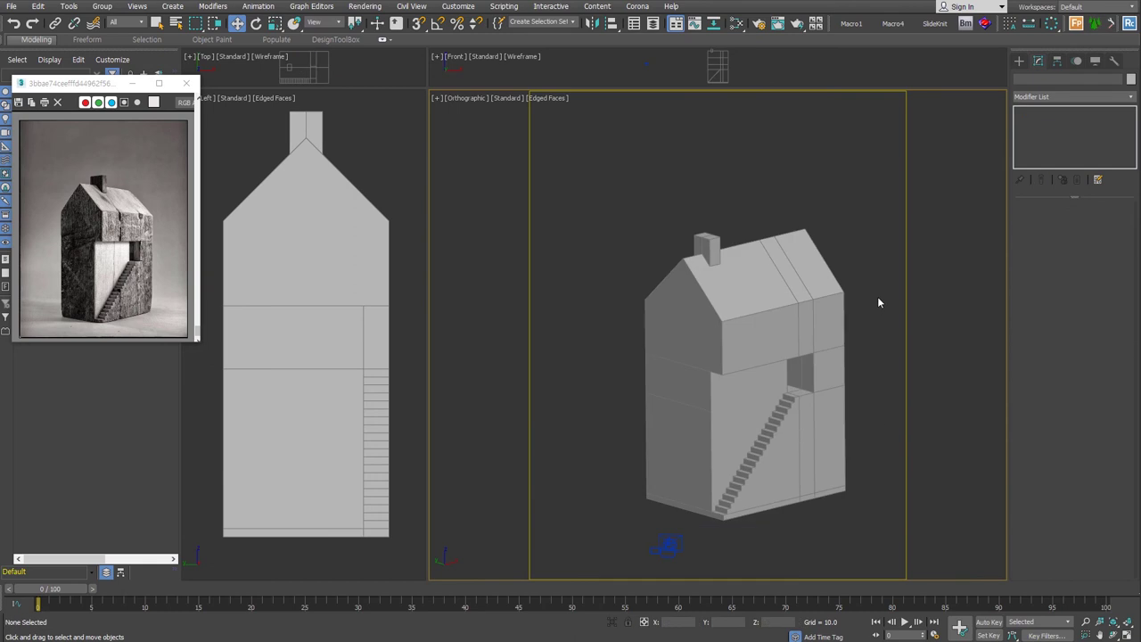
key("c")
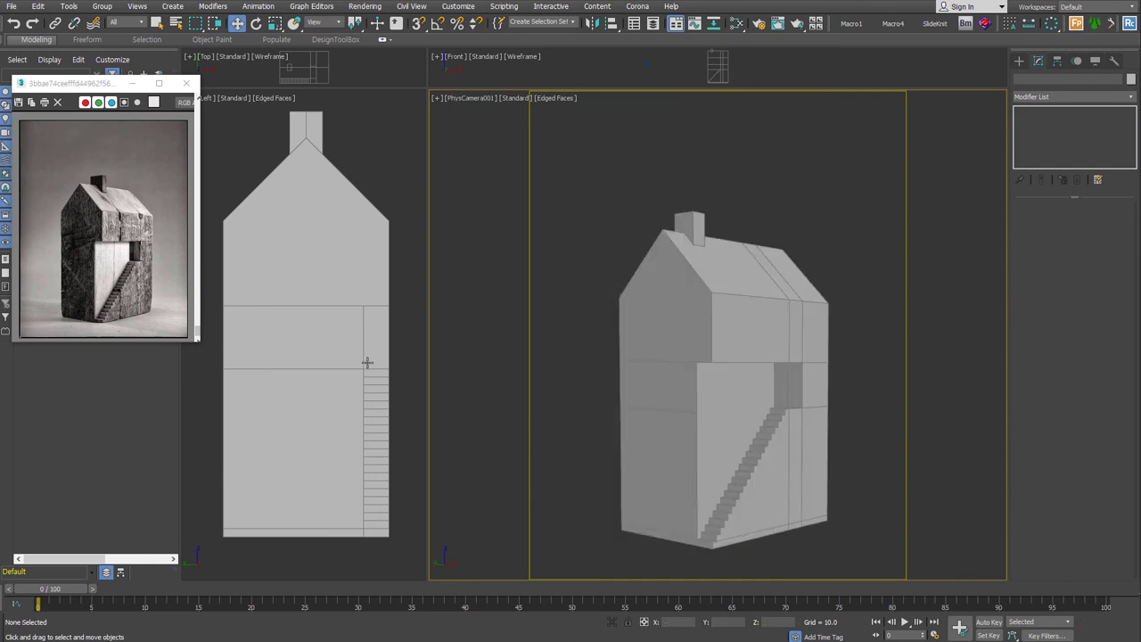
scroll(369, 364, "down", 5)
middle_click_drag(382, 358, 446, 330, "alt")
left_click(1019, 60)
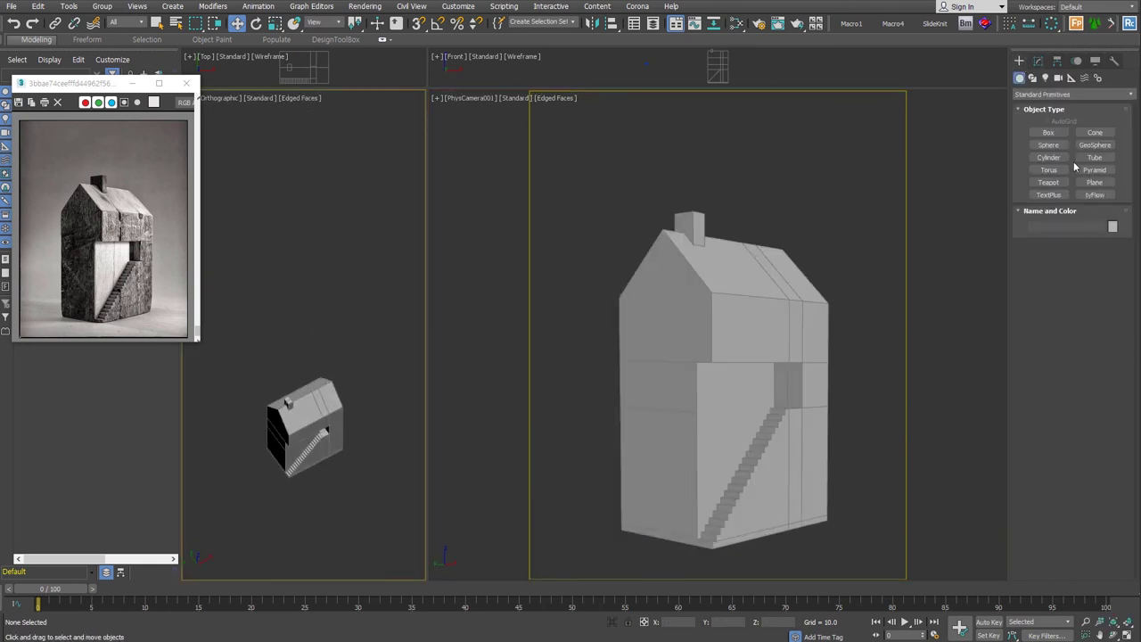
left_click(1095, 182)
mouse_move(287, 349)
left_mouse_down()
mouse_move(333, 366)
mouse_move(259, 400)
mouse_move(267, 403)
left_mouse_up()
key("w")
right_click(716, 496)
left_click(744, 421)
left_click_drag(759, 553, 788, 510)
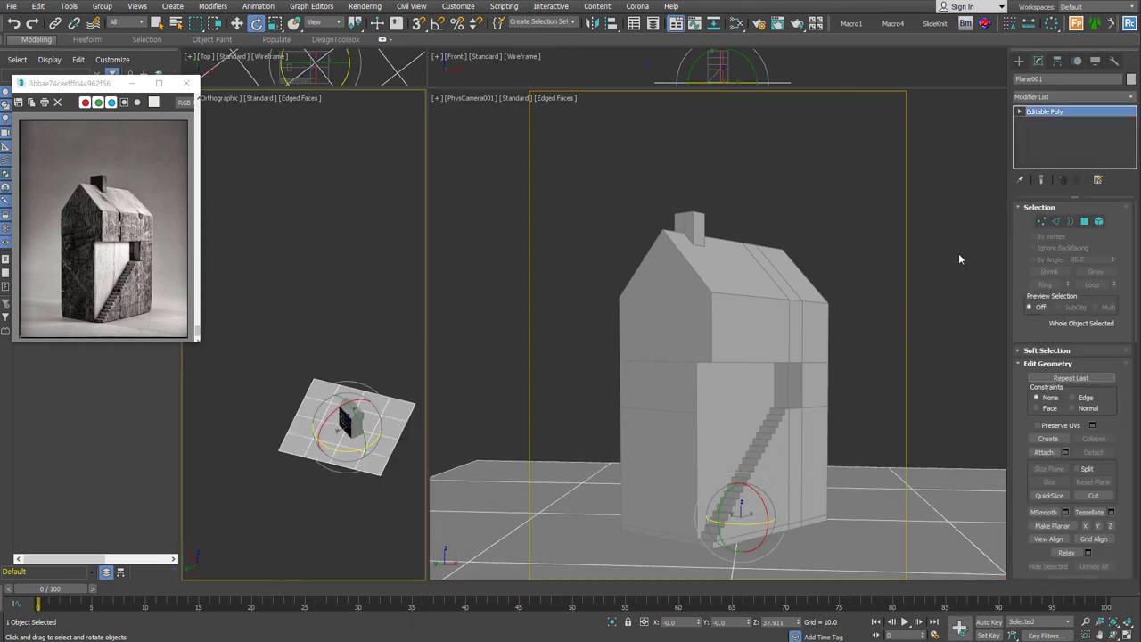
- Raise the plane's back border edge upward in Z into a tall back wall
double_click(282, 442)
right_click(274, 409)
left_click(303, 426)
left_click_drag(297, 387, 295, 297, "shift")
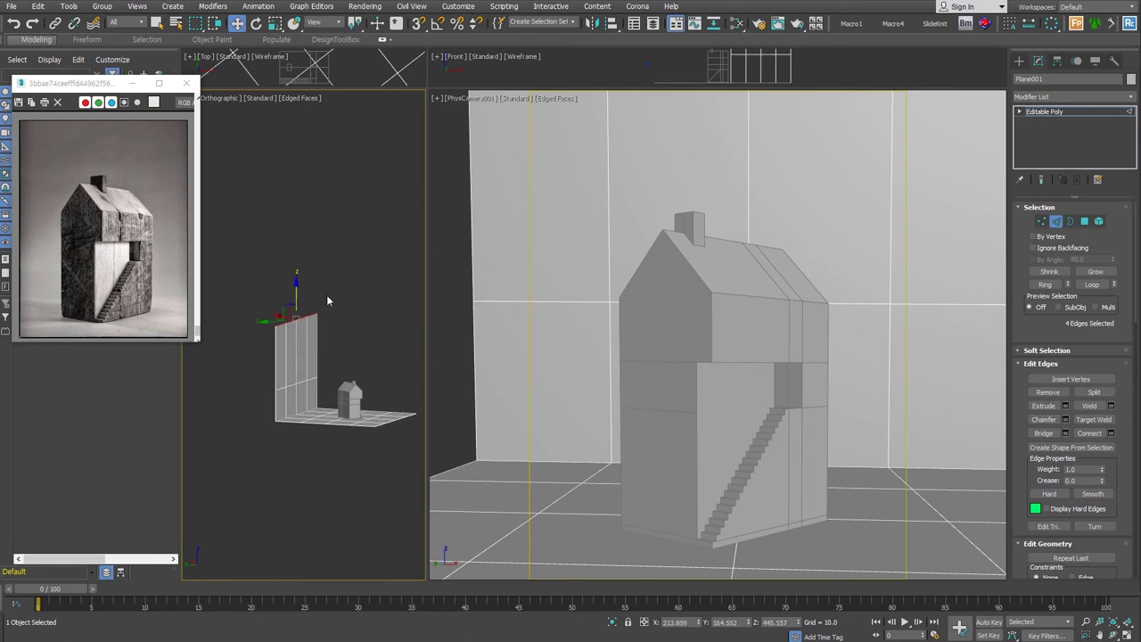
- Add TurboSmooth with 5 iterations to the backdrop and collapse the stack
left_click(1055, 221)
key("ctrl+t")
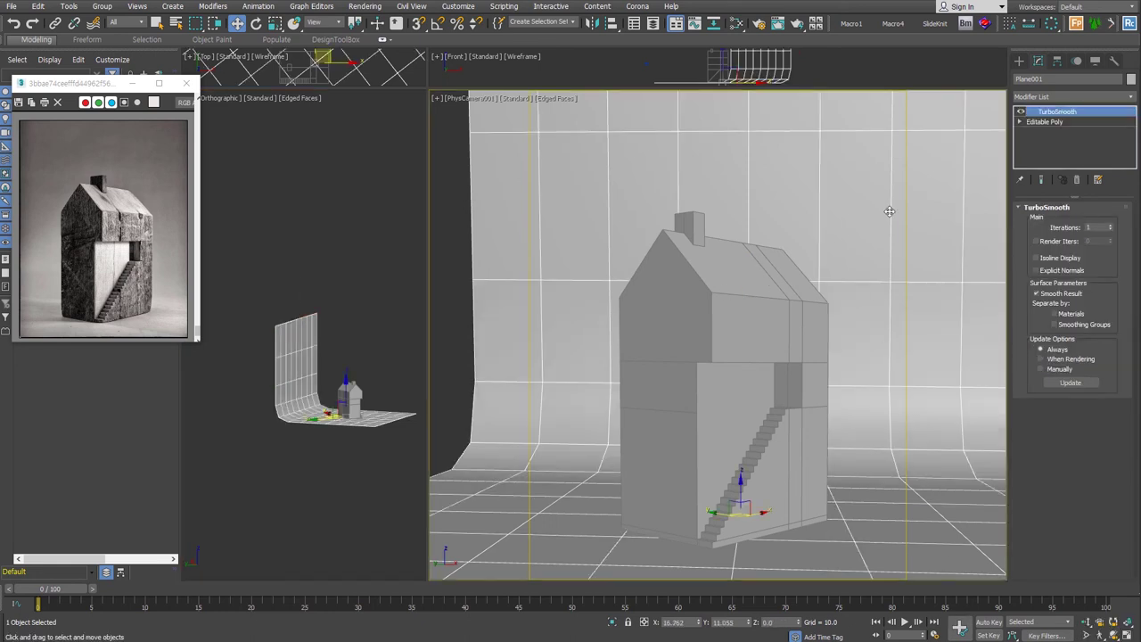
left_click(1111, 227)
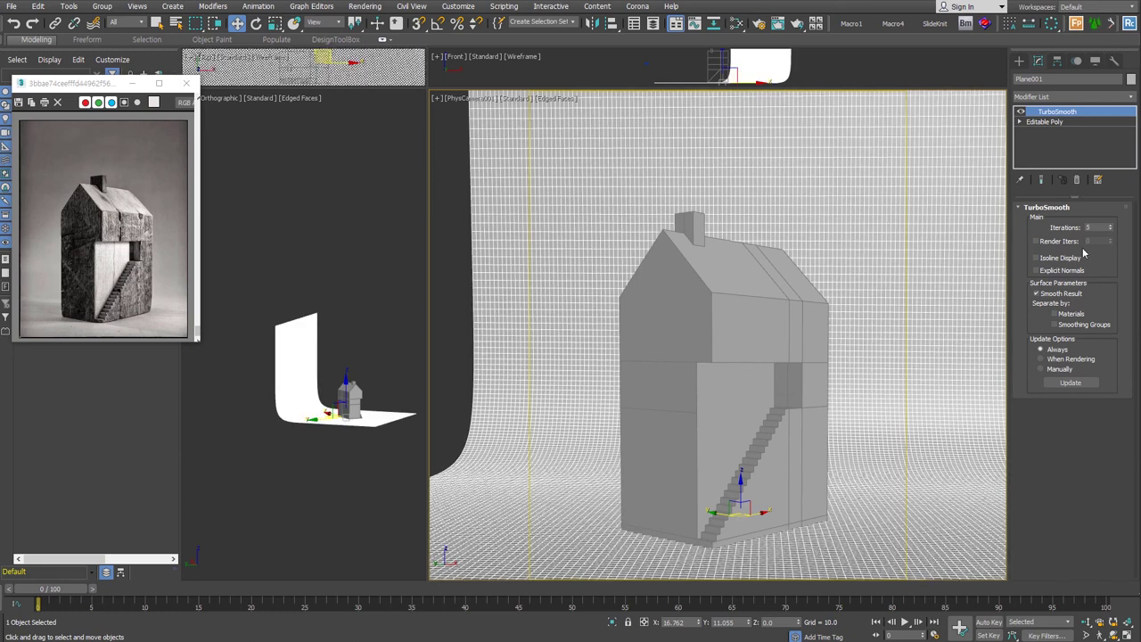
key("ctrl+shift+c")
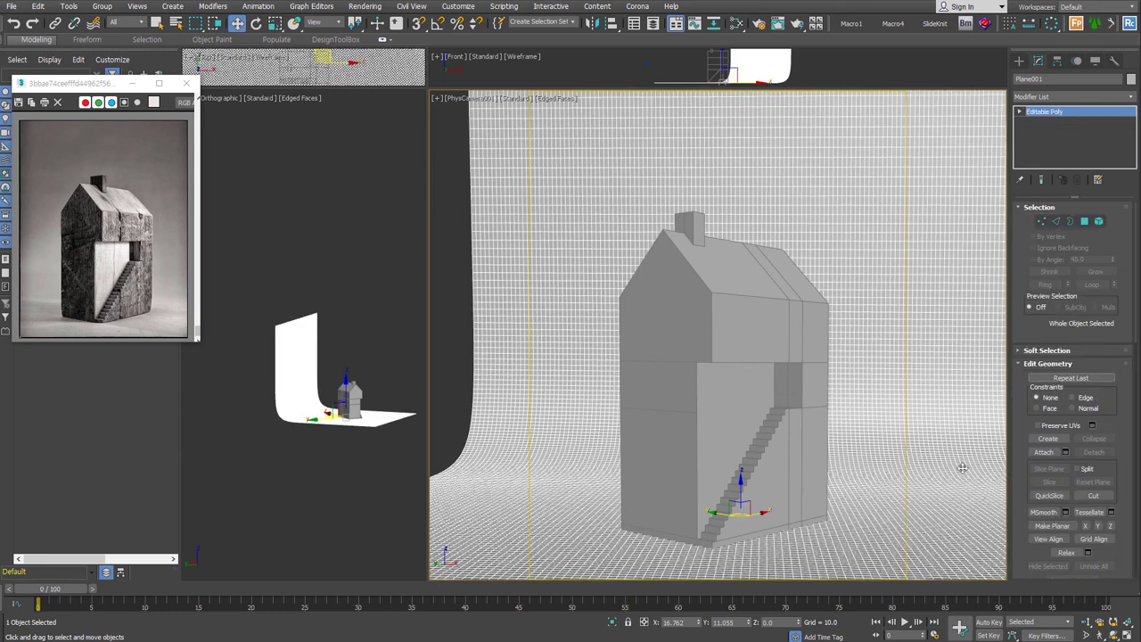
key("ctrl+d")
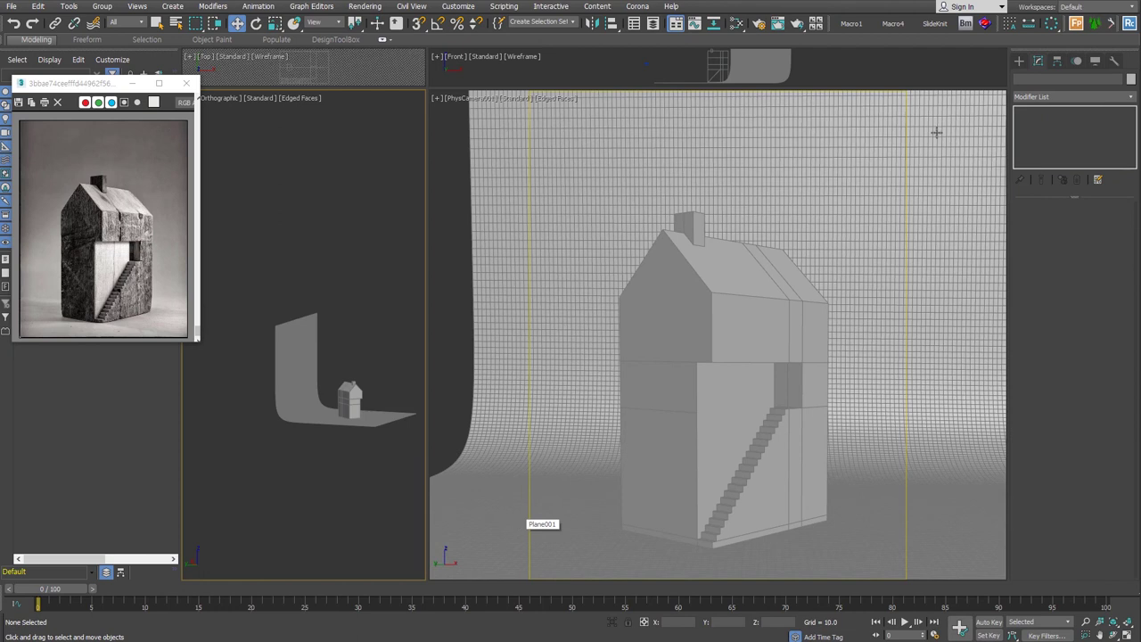
- Create a V-Ray dome light, VRayLight001, in the scene with a multiplier of 3.0
left_click(1019, 60)
left_click(1046, 78)
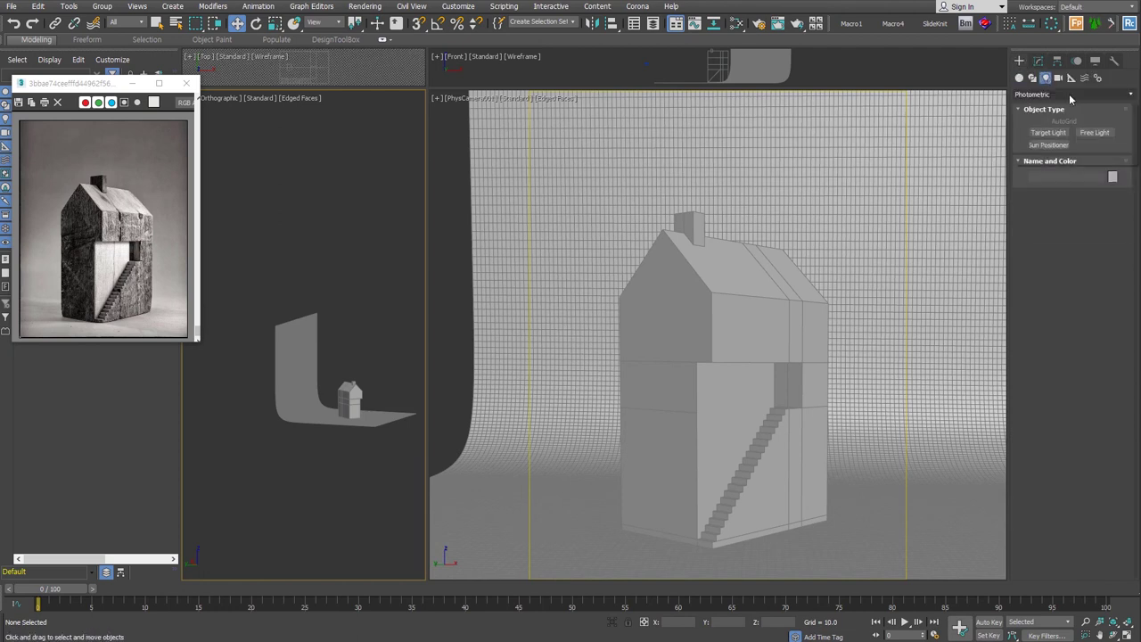
left_click(1070, 94)
left_click(1050, 150)
left_click(1048, 132)
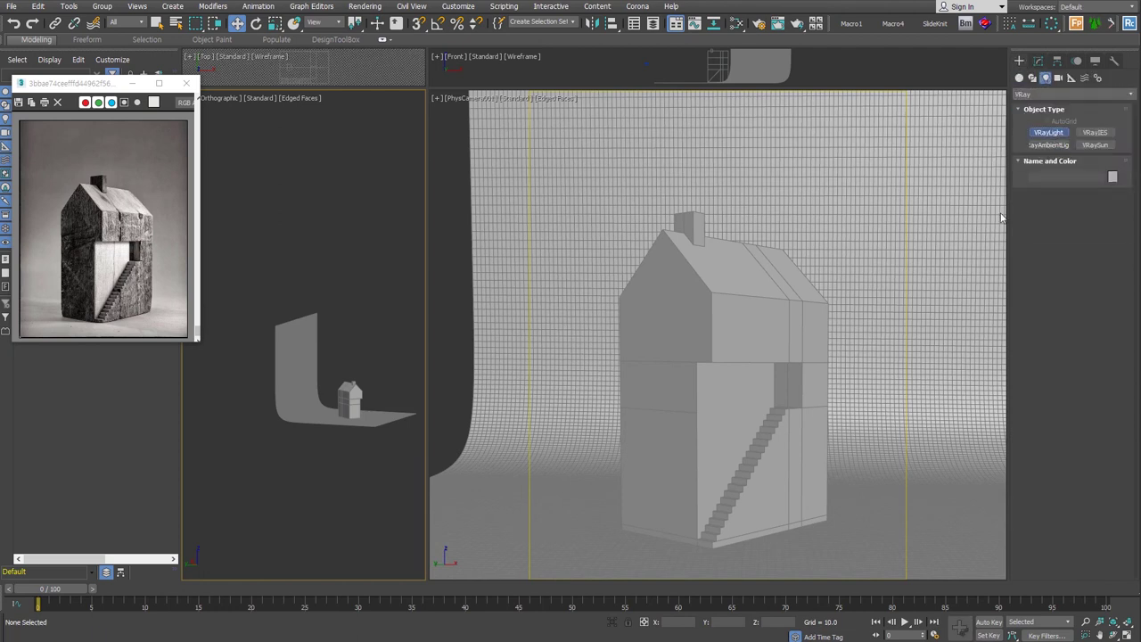
left_click(1111, 212)
left_click(1086, 229)
left_click(885, 517)
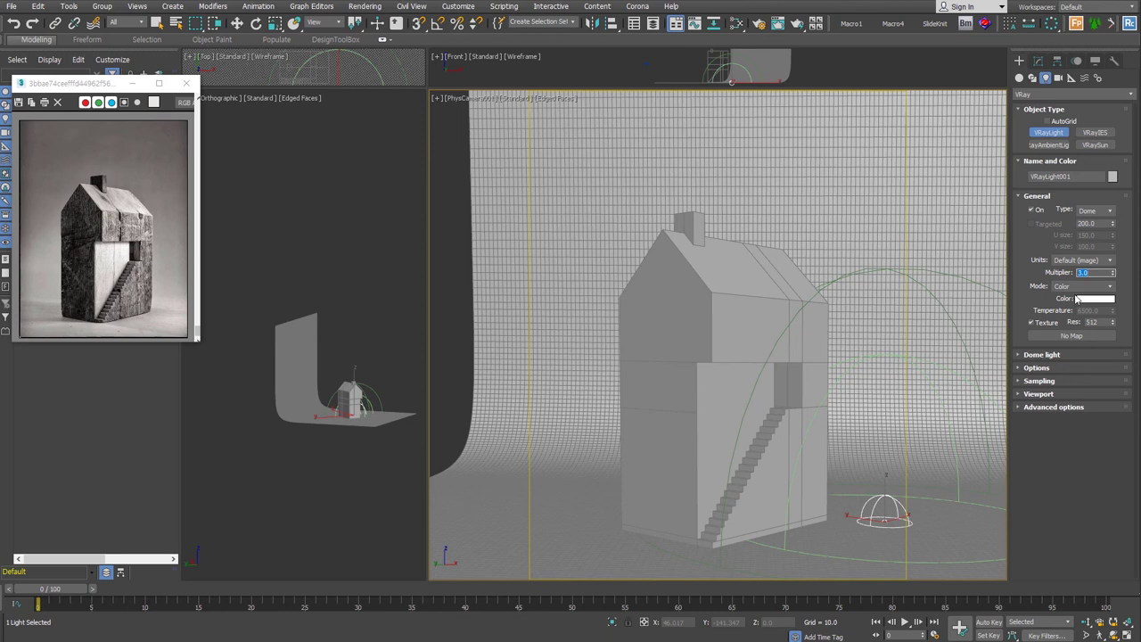
left_click(1080, 336)
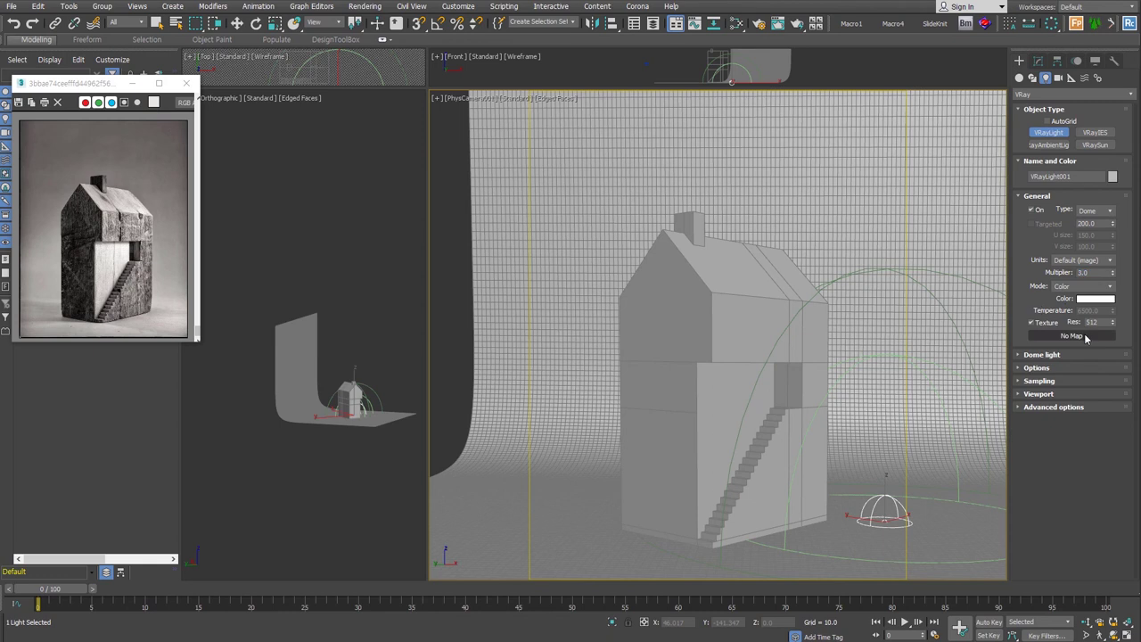
- Add a VRayHDRI map to the dome light's texture slot
double_click(322, 419)
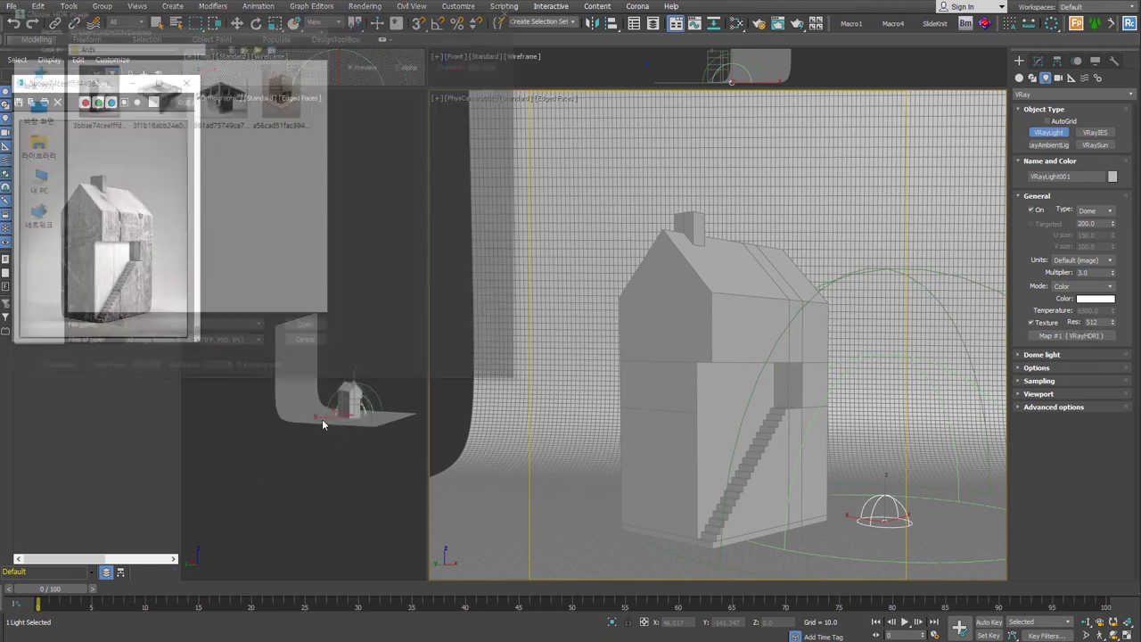
left_click(38, 114)
key("Escape")
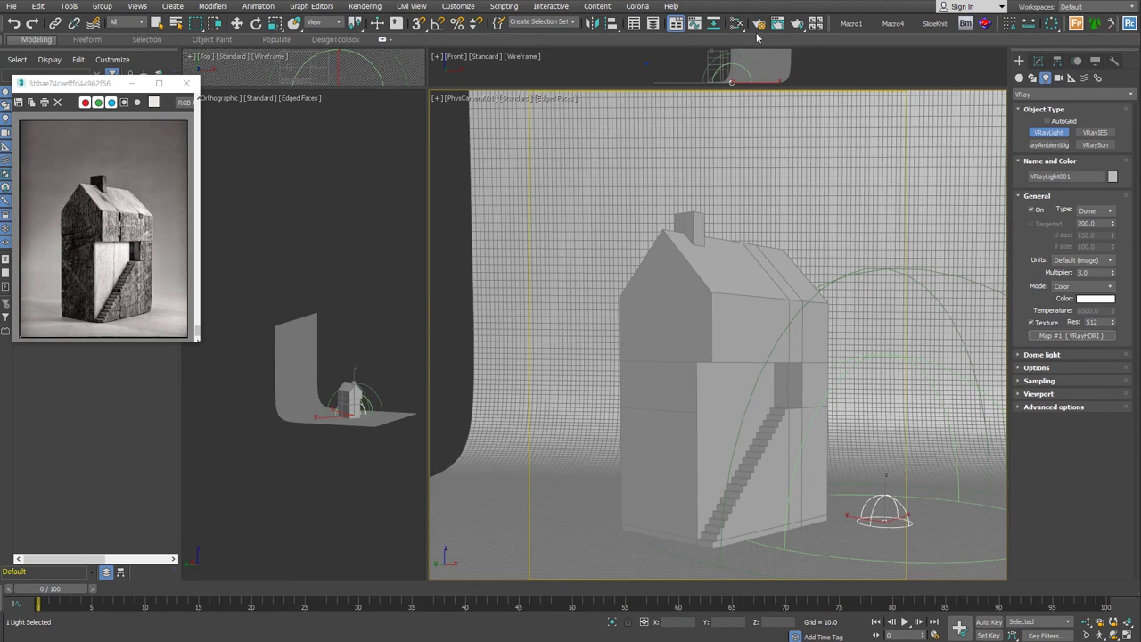
left_click(728, 143)
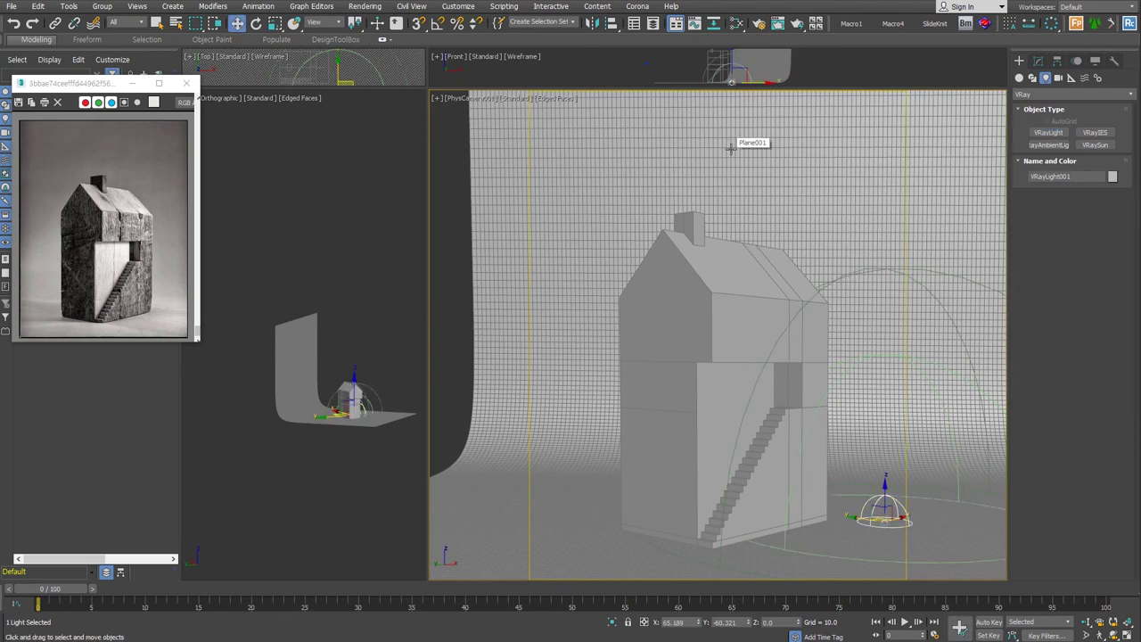
- Add a new VRayMtl node, Material #25, in the Slate Material Editor
left_click(738, 23)
left_click(53, 173)
mouse_move(39, 257)
left_mouse_down()
mouse_move(310, 257)
mouse_move(282, 205)
left_mouse_up()
- Add a second VRayMtl node, Material #26, and show its parameters
left_click(713, 166)
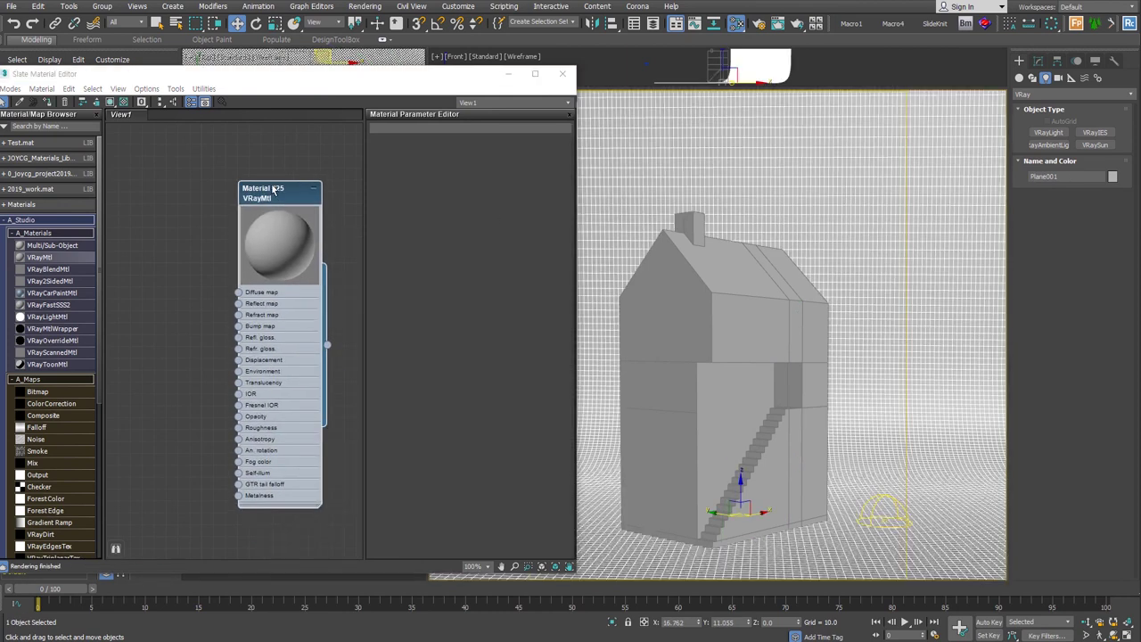
left_click(49, 102)
left_click_drag(40, 257, 214, 258)
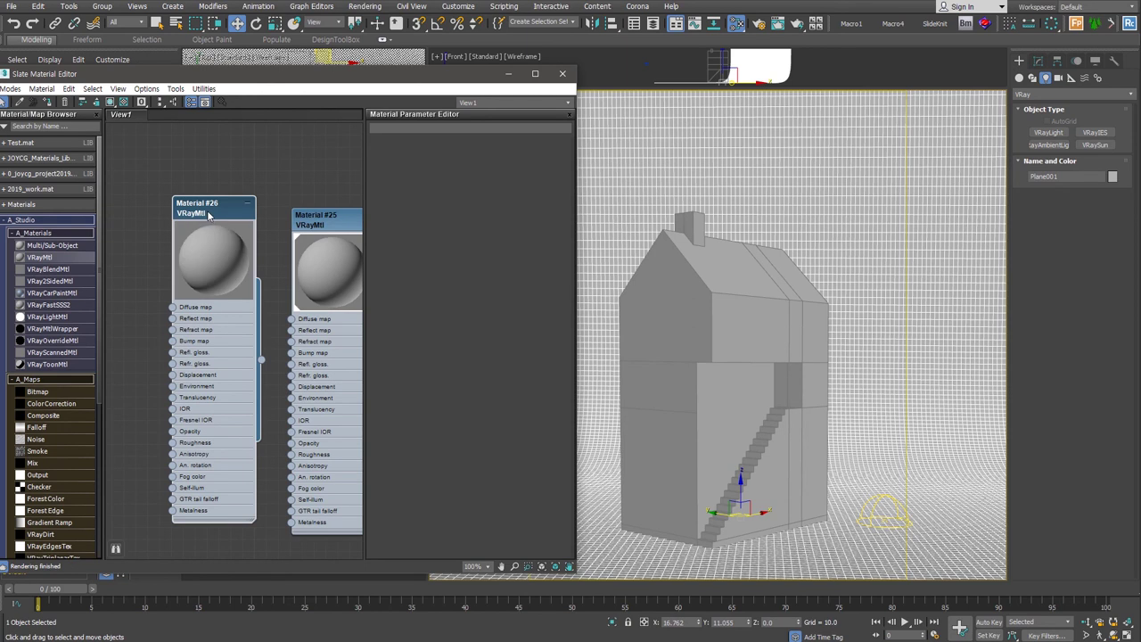
double_click(214, 258)
- Select the house and chimney, and set Material #26's diffuse to grey 190
left_click(660, 285)
left_click(700, 233, "ctrl")
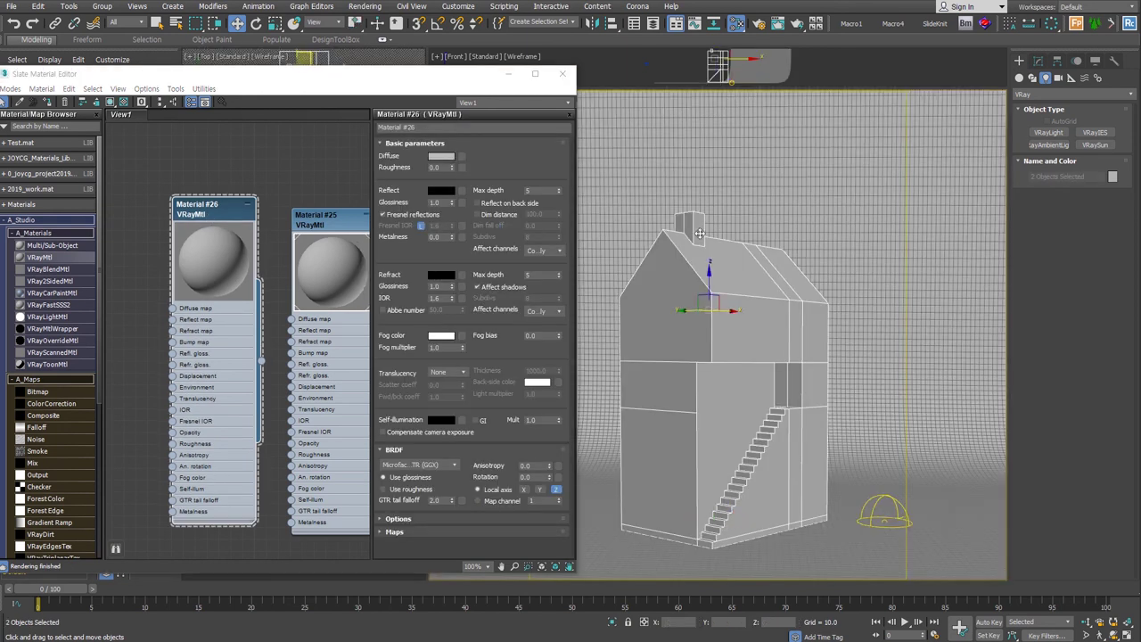
left_click(440, 156)
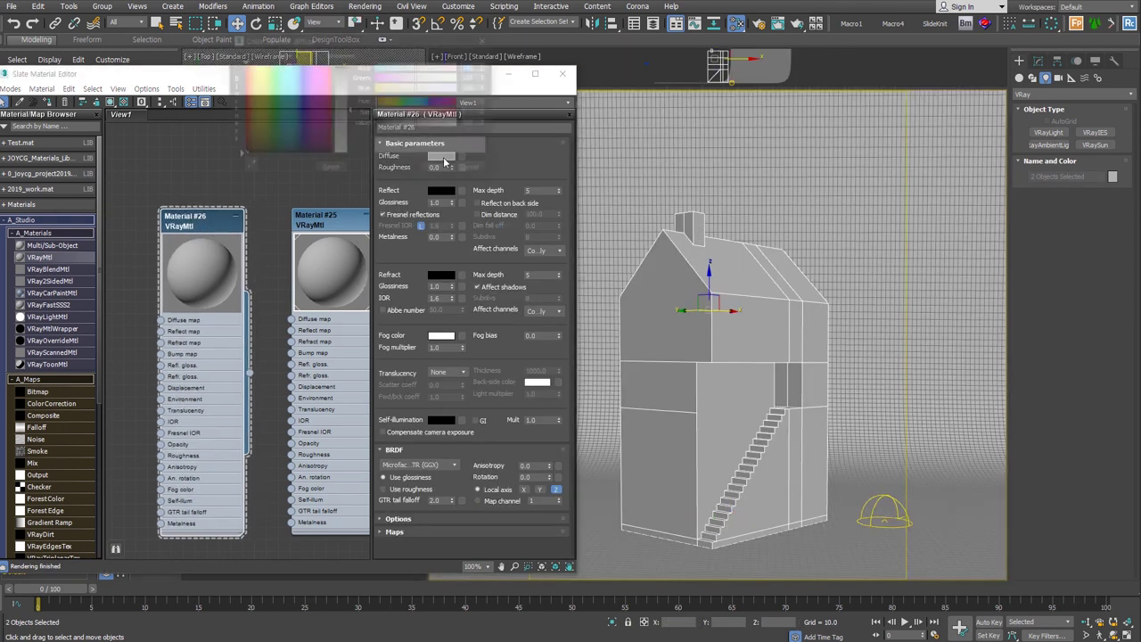
left_click_drag(439, 125, 459, 124)
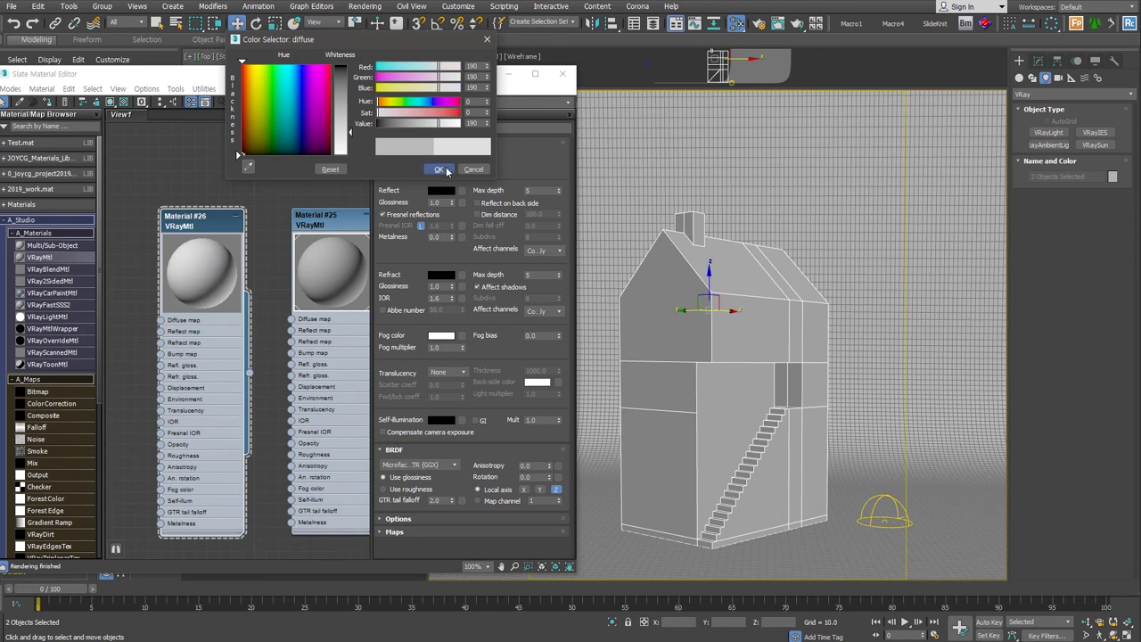
left_click(438, 169)
left_click_drag(192, 228, 216, 240)
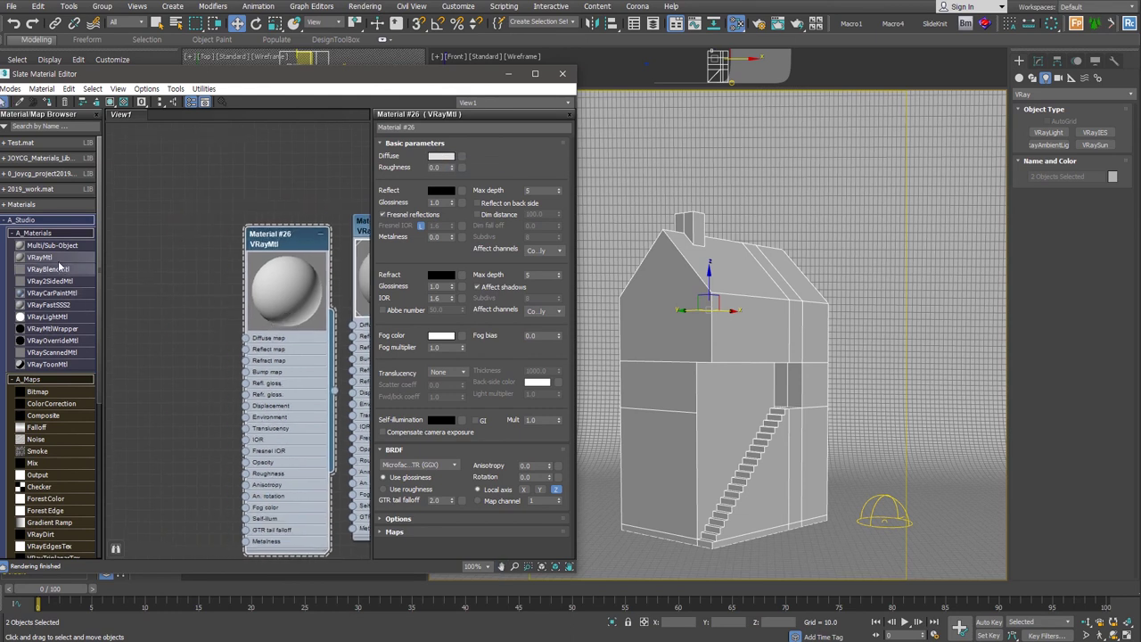
scroll(52, 472, "down", 2)
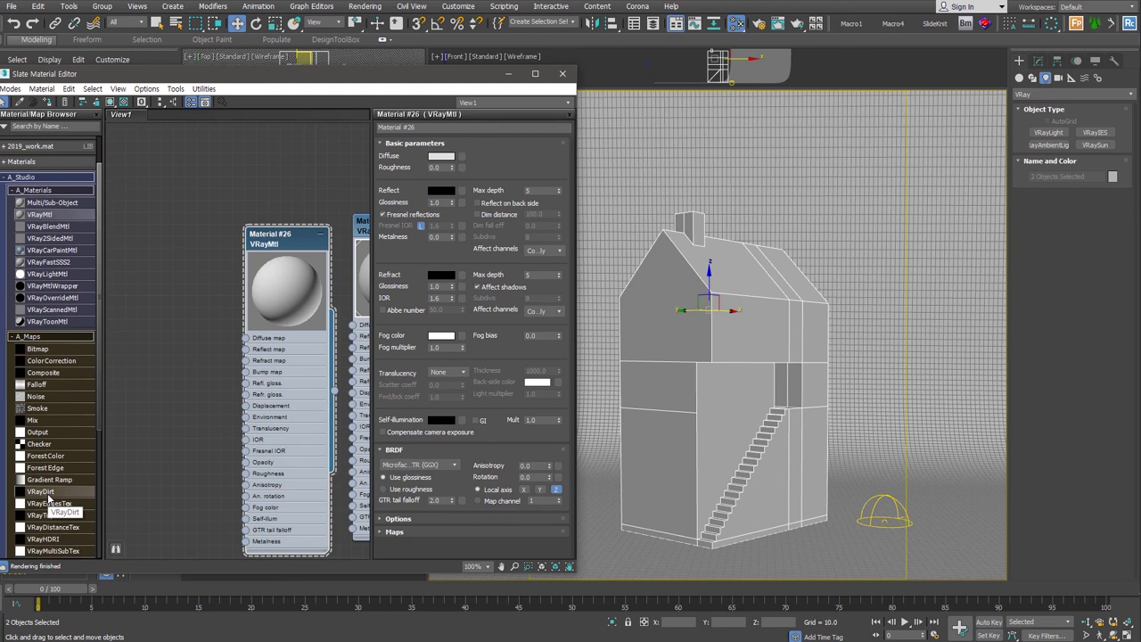
- Add a VRayDirt map with light grey unoccluded colour and occluded colour darkened to about 152
left_click_drag(49, 501, 165, 307)
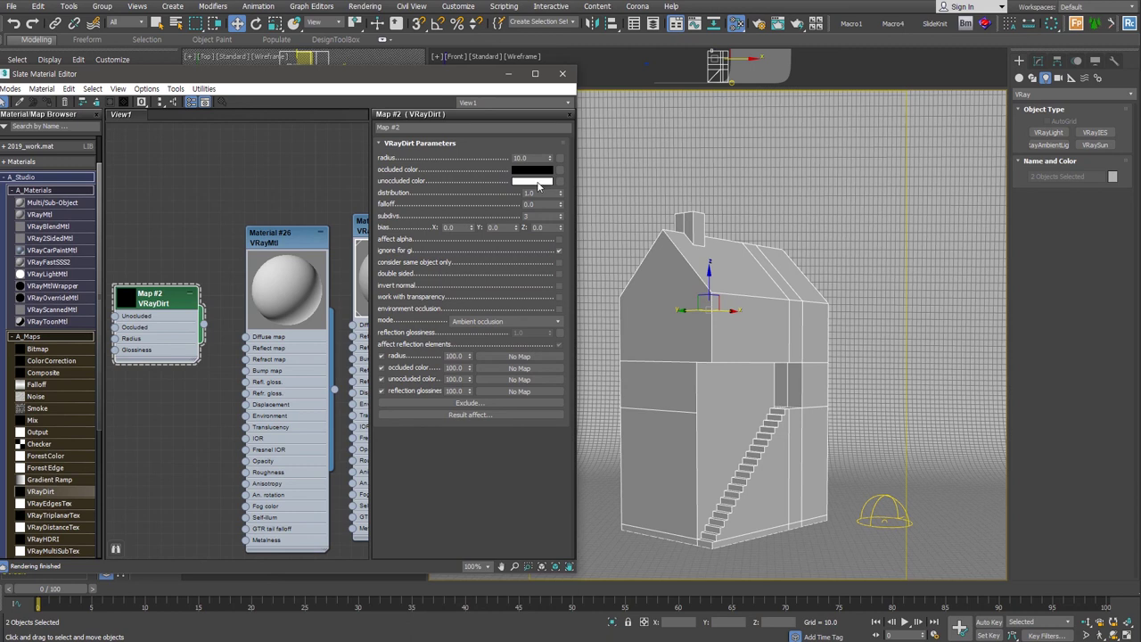
right_click(535, 185)
left_click(549, 199)
right_click(536, 173)
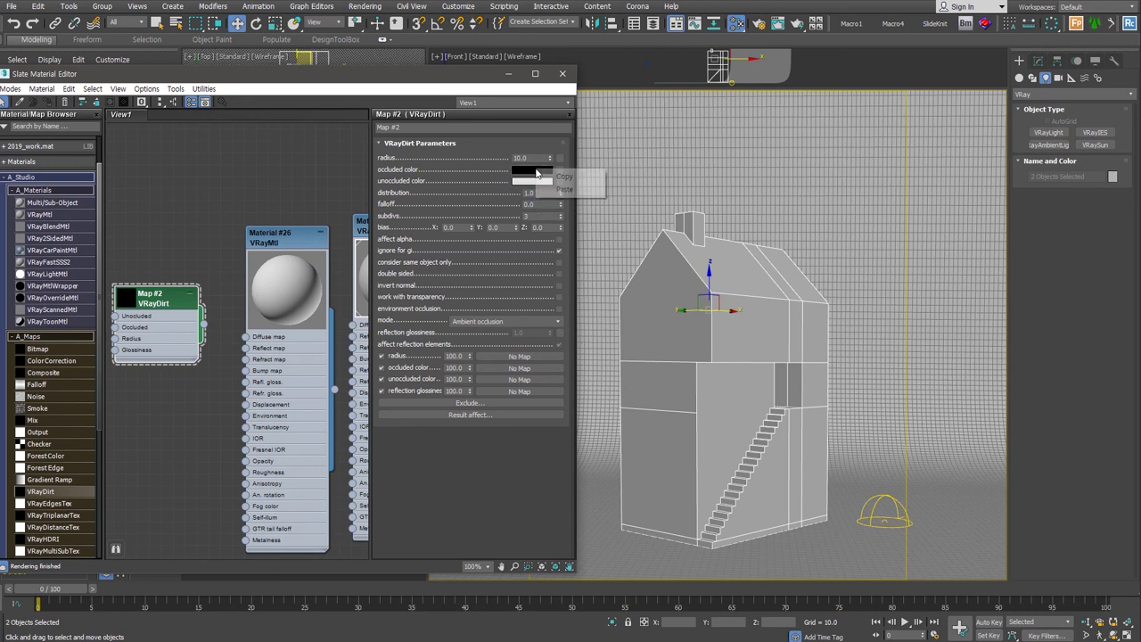
left_click(549, 187)
left_click(541, 171)
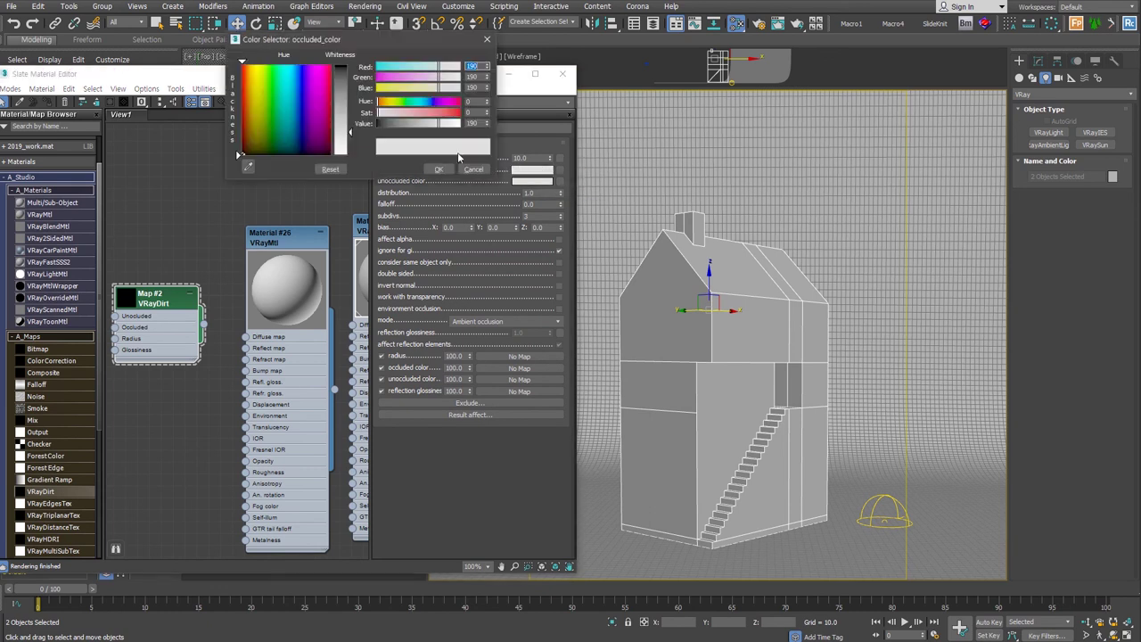
left_click_drag(434, 127, 428, 125)
left_click(438, 169)
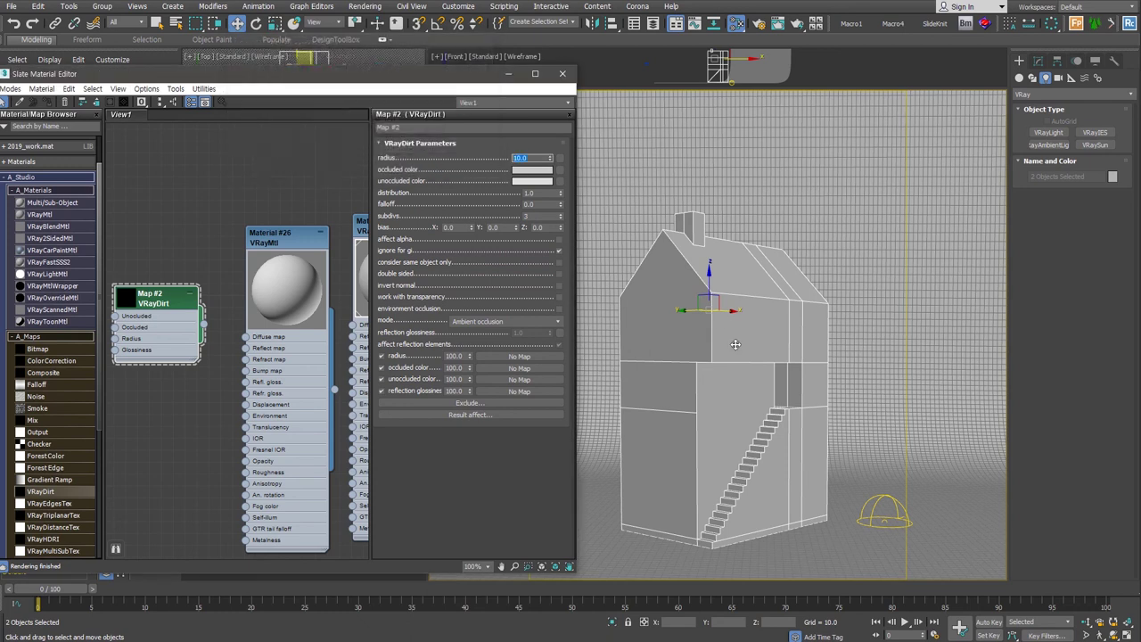
- Set the VRayDirt radius to 1 and subdivisions to 24, undoing an accidental box
left_click(1020, 79)
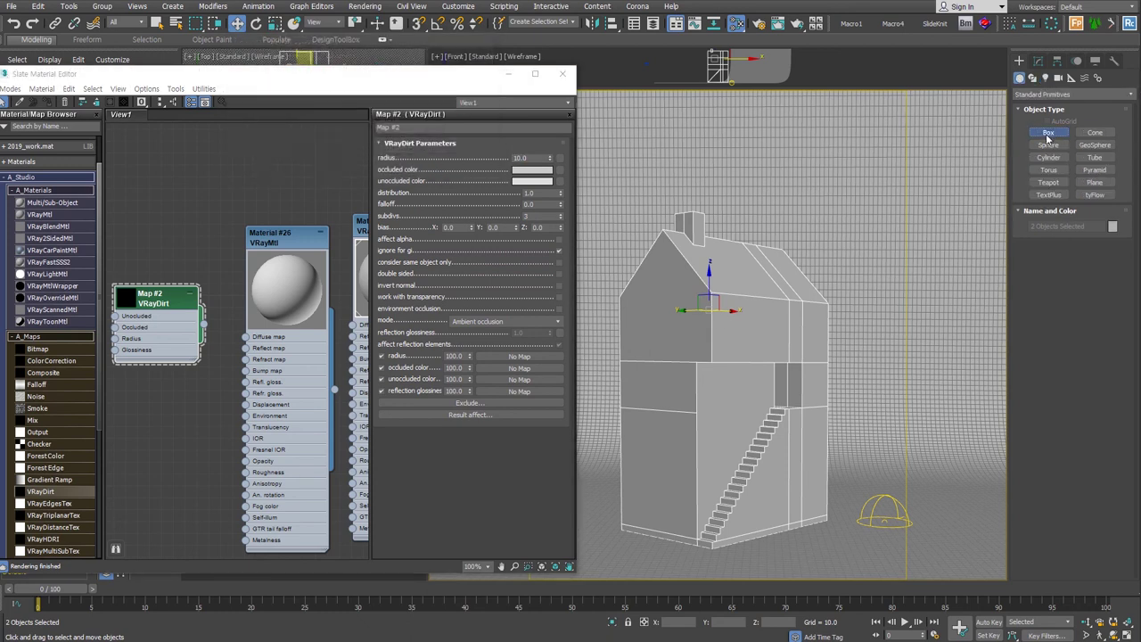
left_click(1049, 132)
left_click_drag(828, 521, 832, 526)
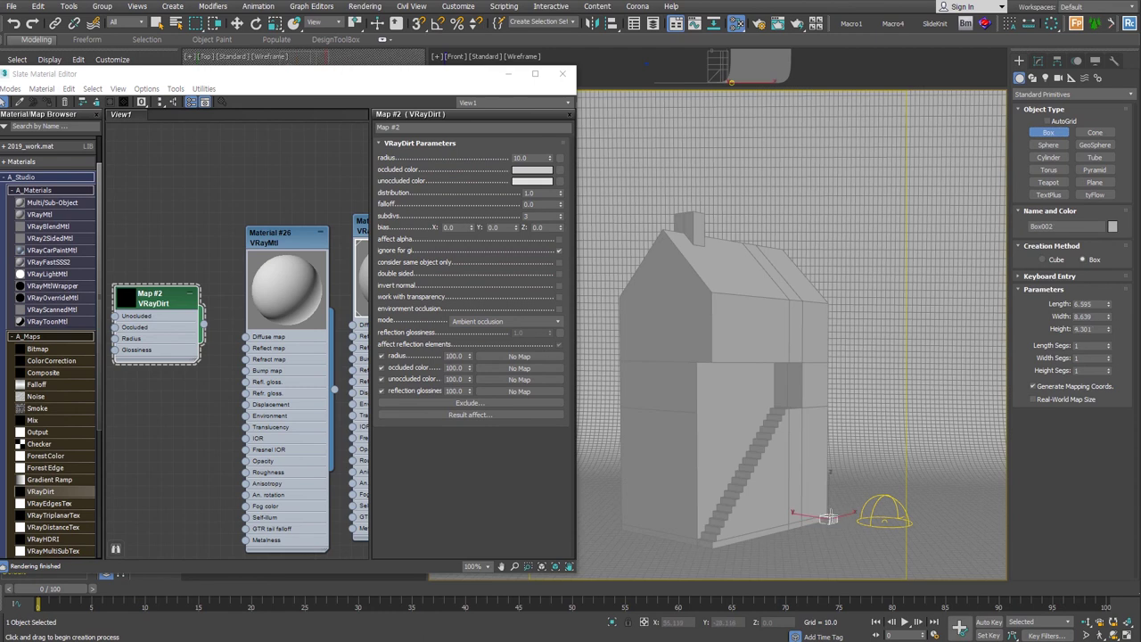
key("ctrl+z")
left_click(481, 168)
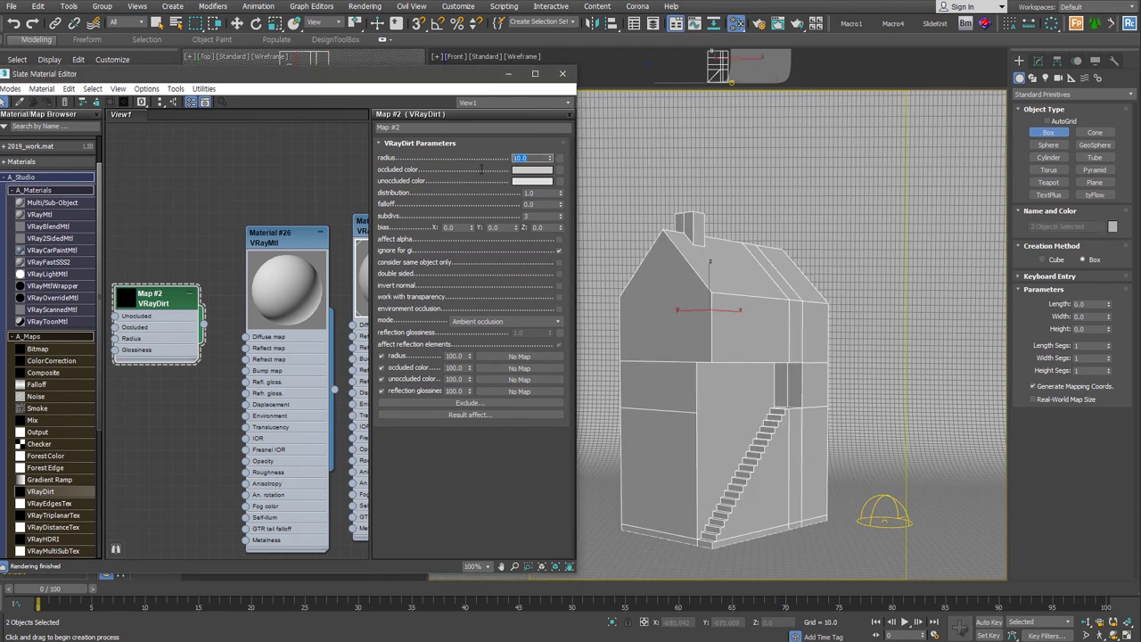
type("1")
key("Return")
double_click(540, 218)
type("4")
double_click(533, 192)
- Wire the dirt map into Material #26's diffuse and set its reflection to light grey
left_click_drag(203, 323, 245, 337)
double_click(284, 237)
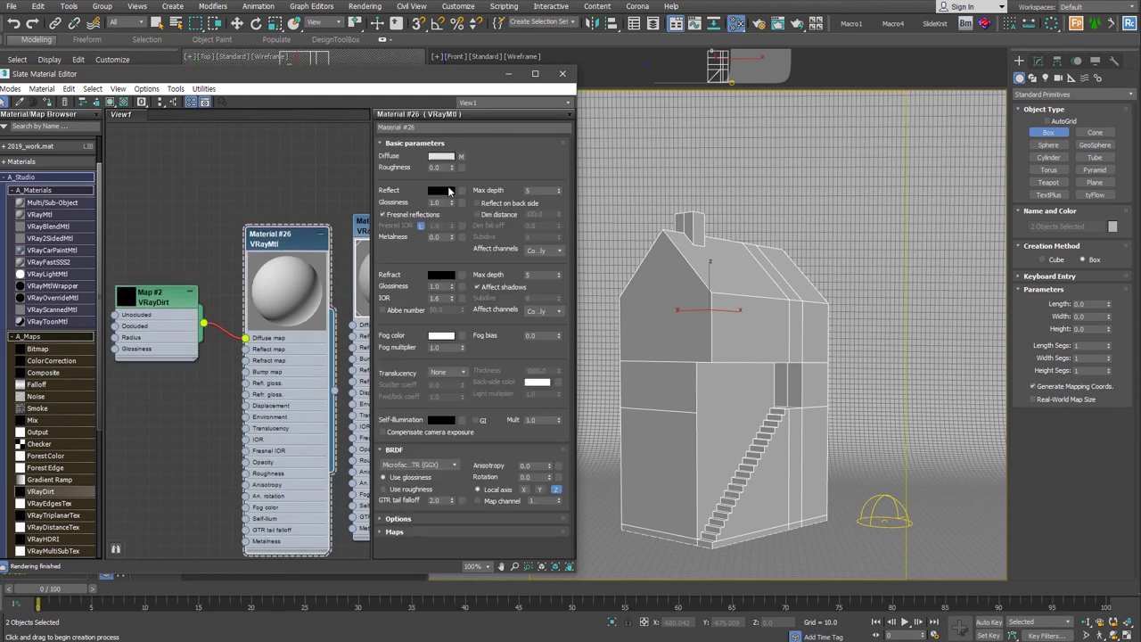
left_click(441, 190)
left_click_drag(423, 129, 448, 128)
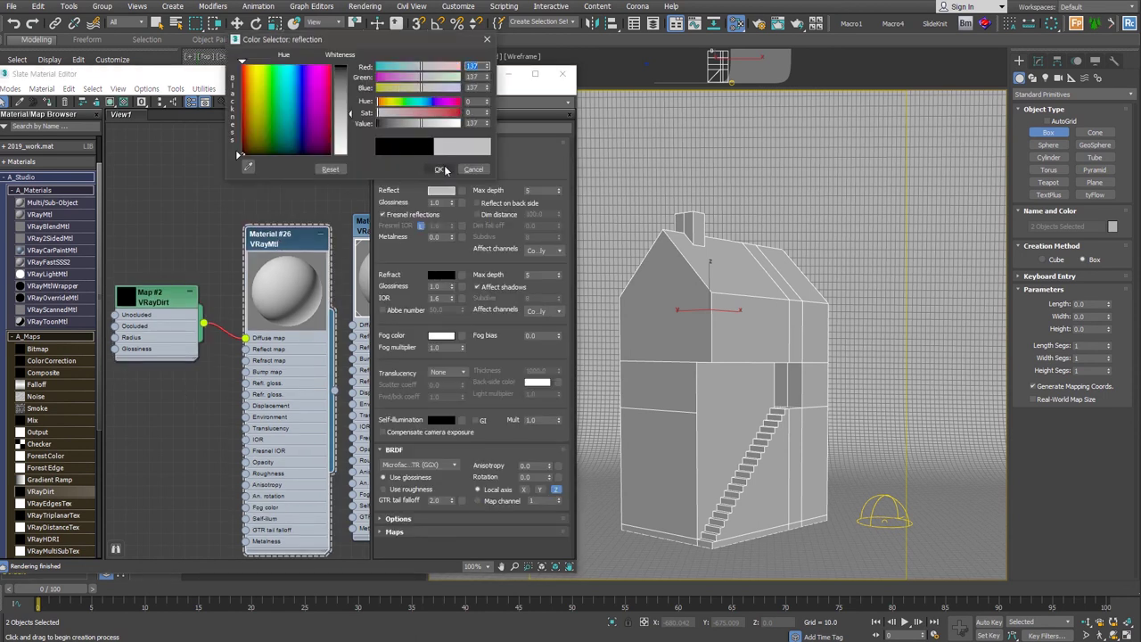
left_click(439, 169)
- Set reflection glossiness 0.7 and Ward BRDF, then assign Material #26 to the house
left_click(442, 202)
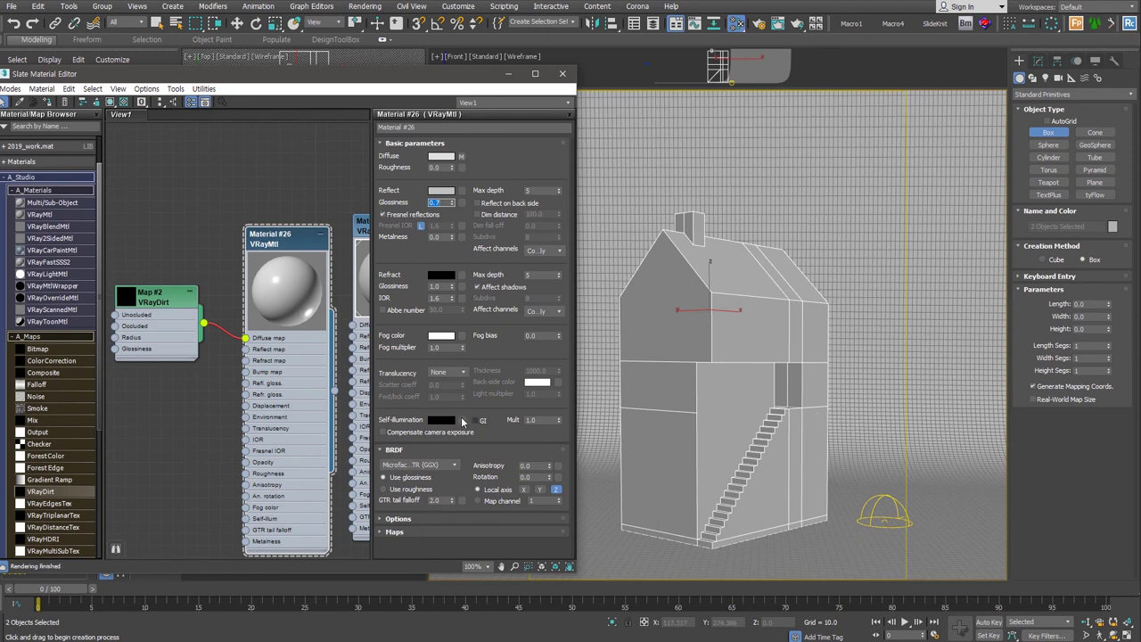
left_click(441, 465)
left_click(447, 491)
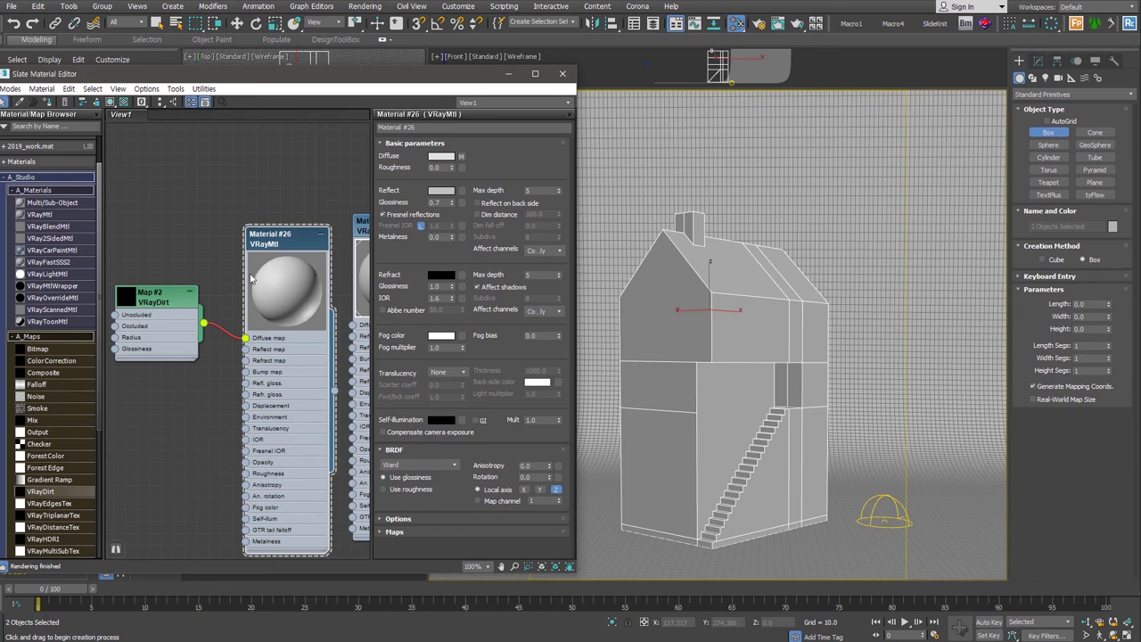
left_click(49, 102)
left_click(508, 73)
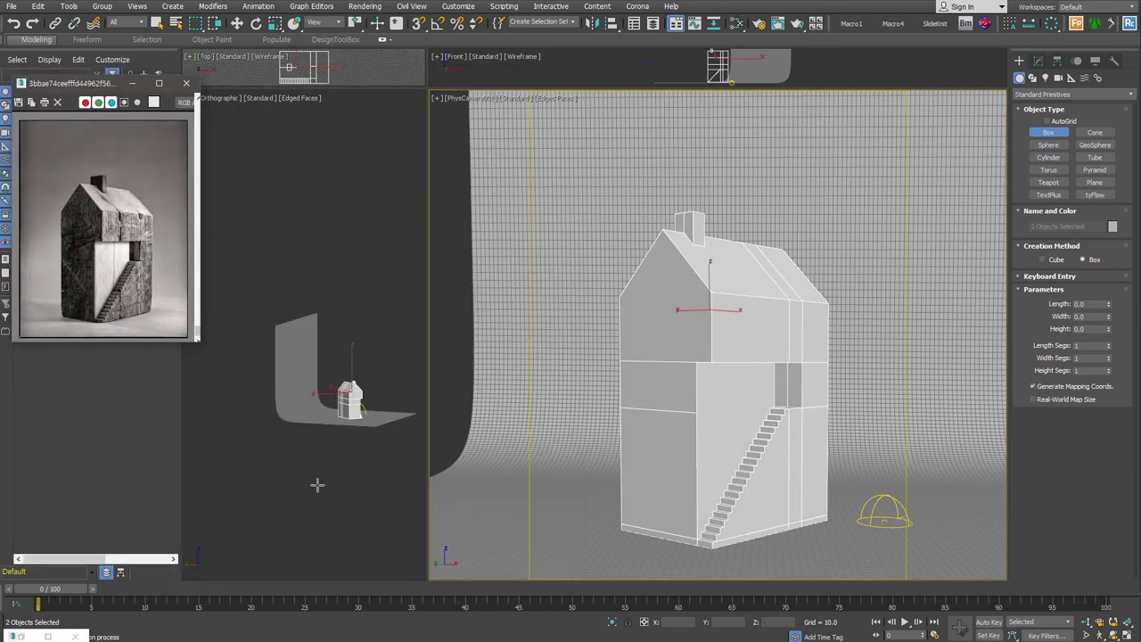
- Check the V-Ray image filter settings and render the white house
left_click(316, 485)
left_click(758, 23)
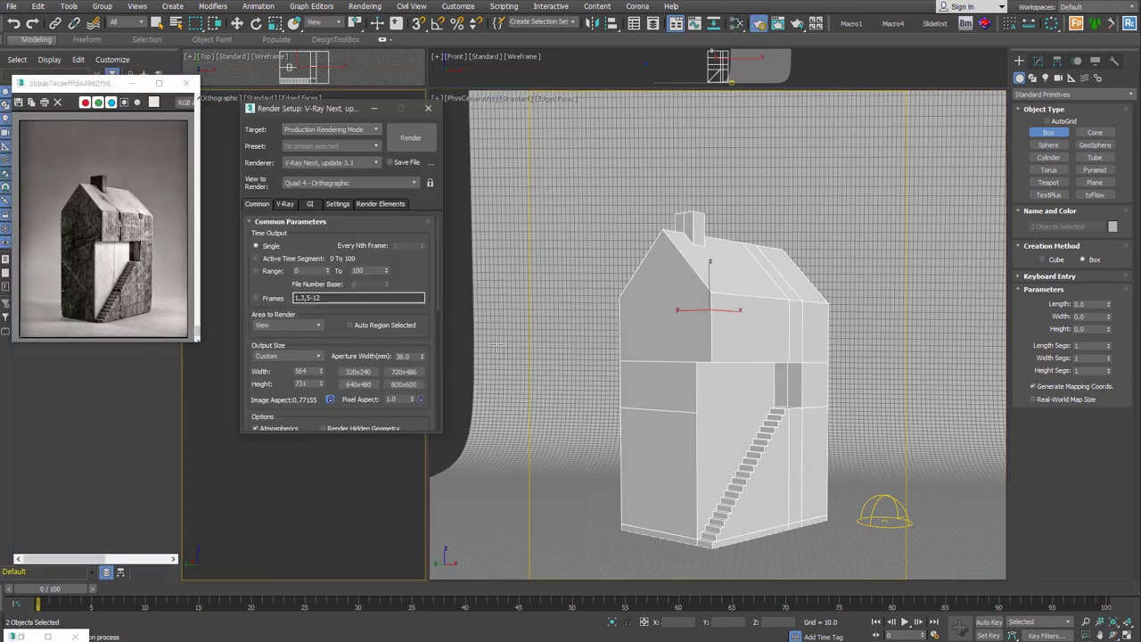
left_click(285, 205)
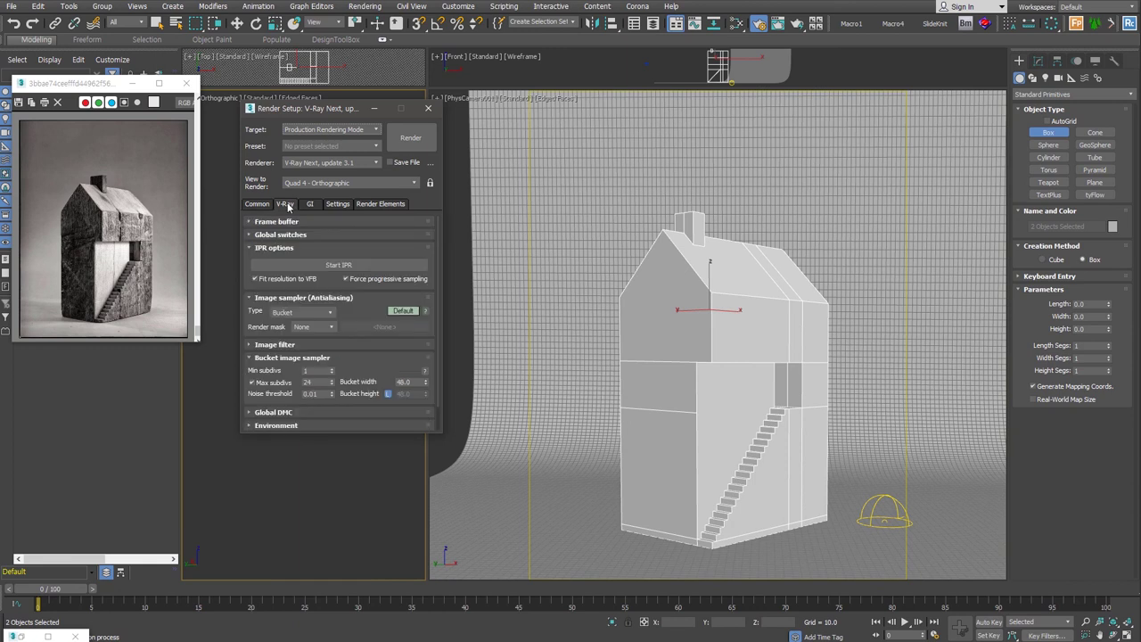
left_click(323, 346)
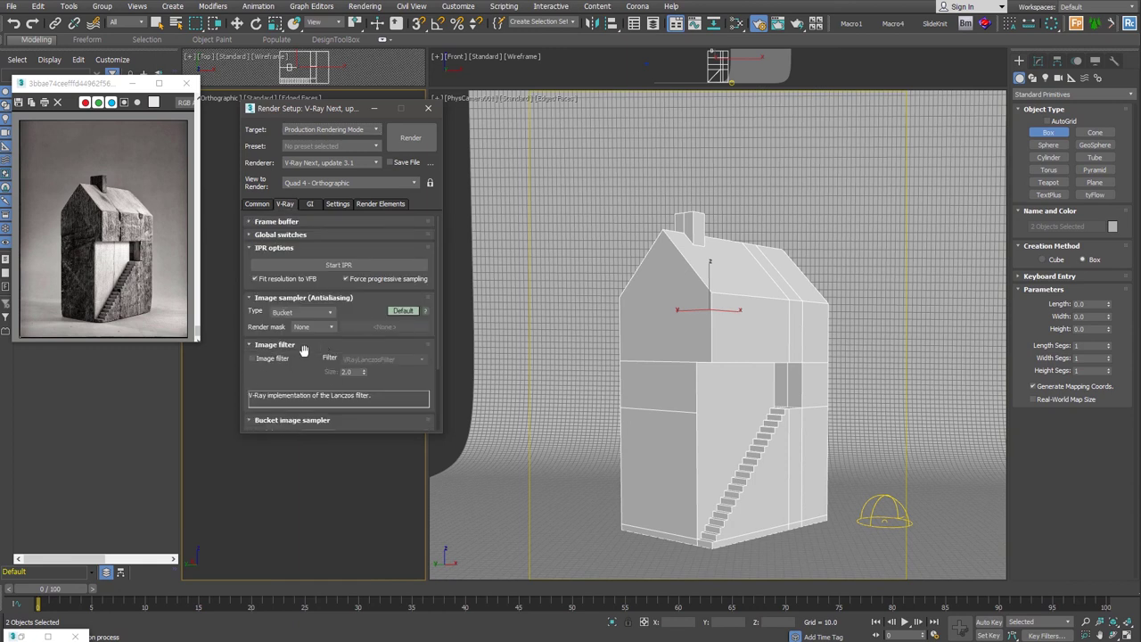
left_click(257, 204)
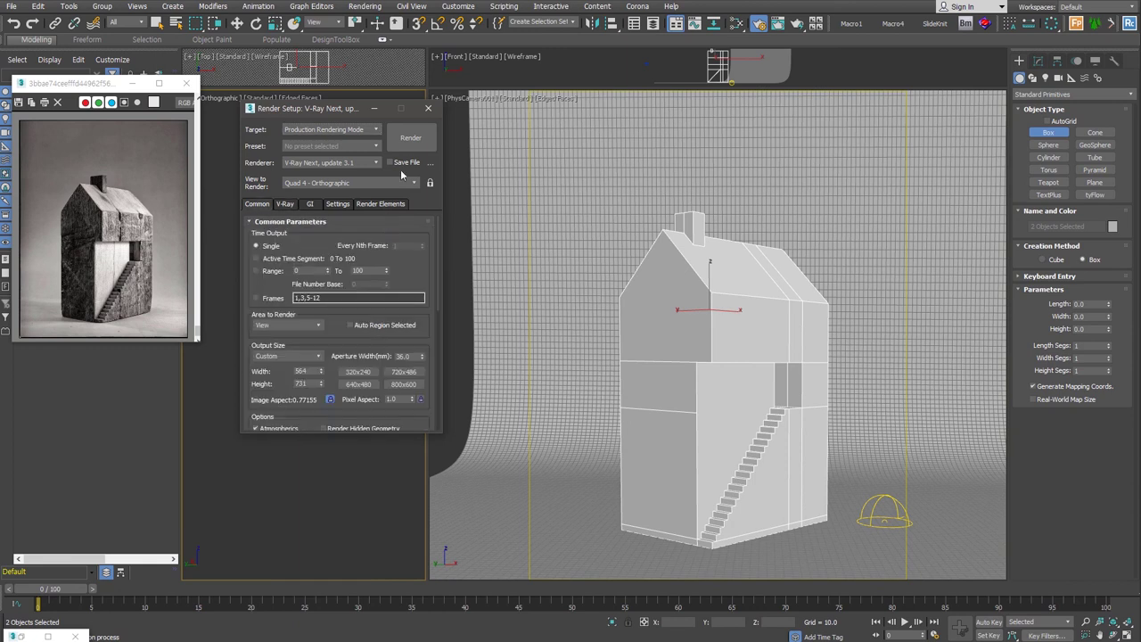
left_click(410, 138)
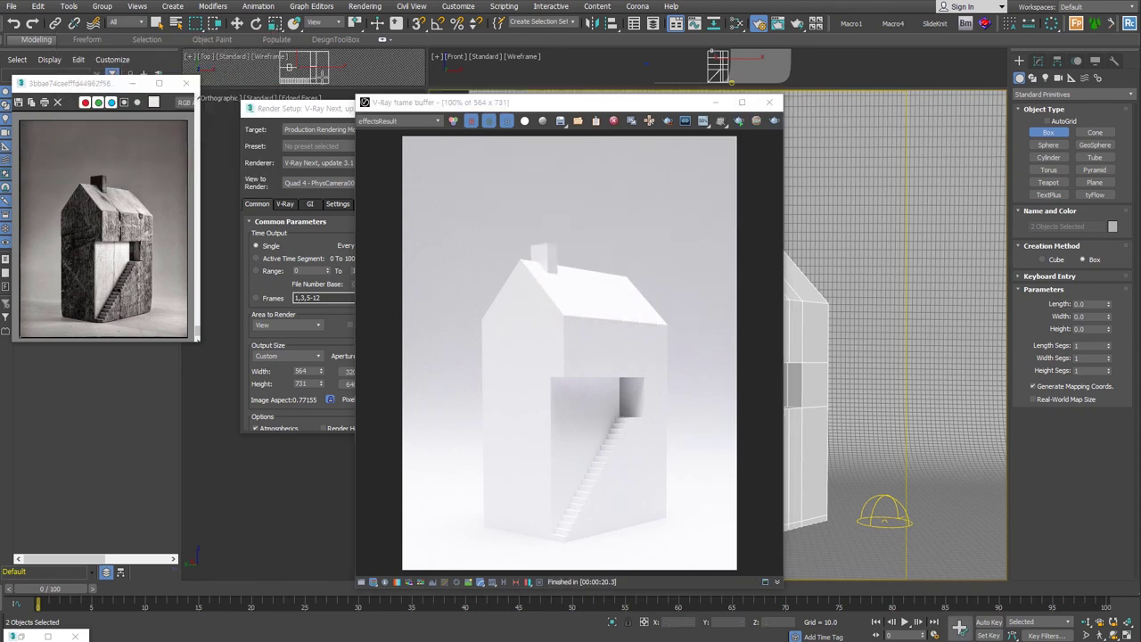
left_click(739, 121)
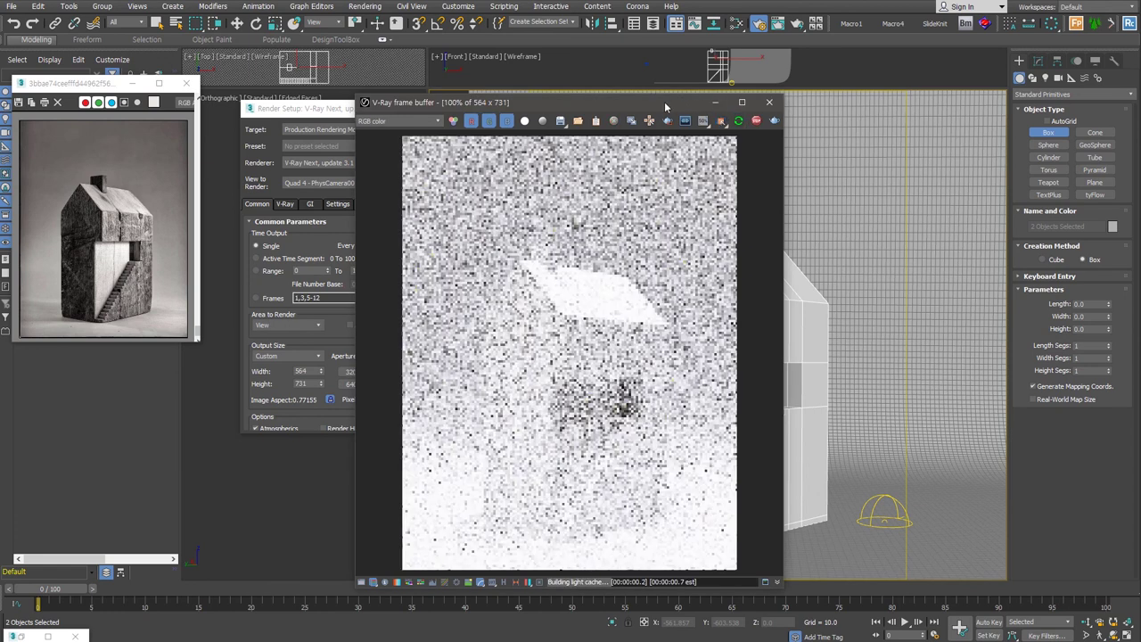
left_click_drag(570, 102, 232, 65)
- Set PhysCamera001's shutter type to 1/seconds with a 1/60 duration
left_click(464, 98)
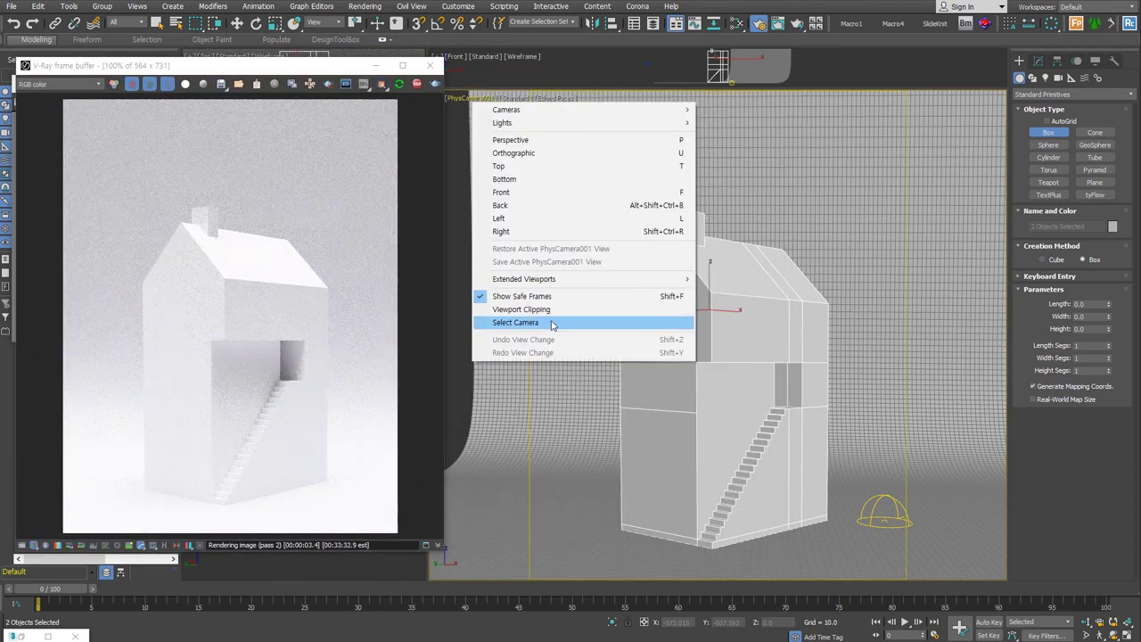
left_click(553, 323)
left_click(1106, 484)
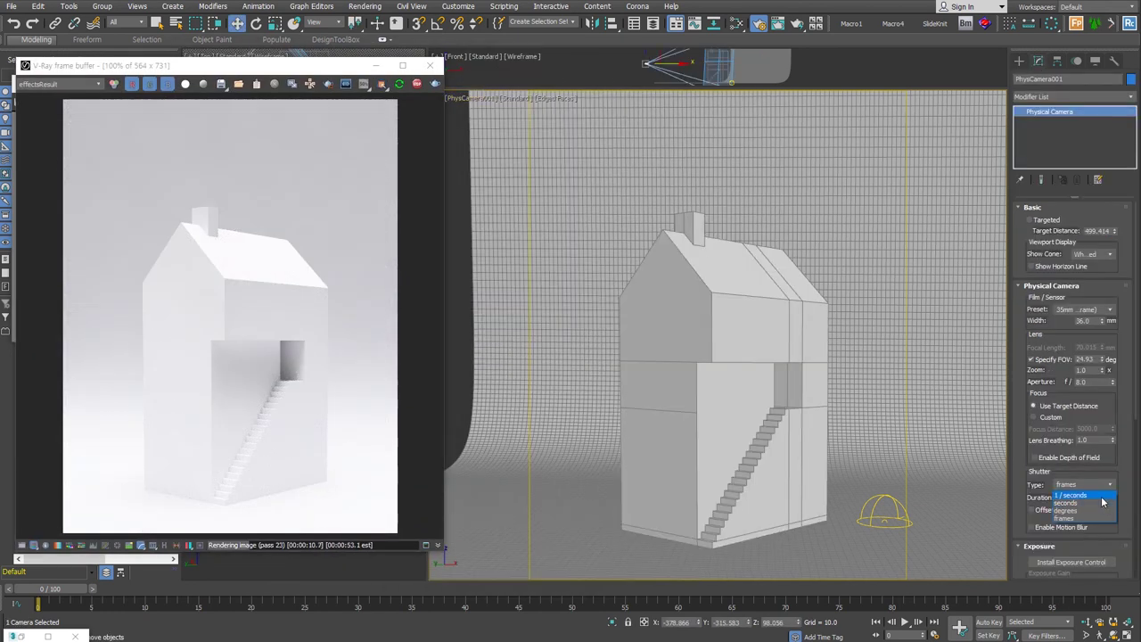
left_click(1094, 495)
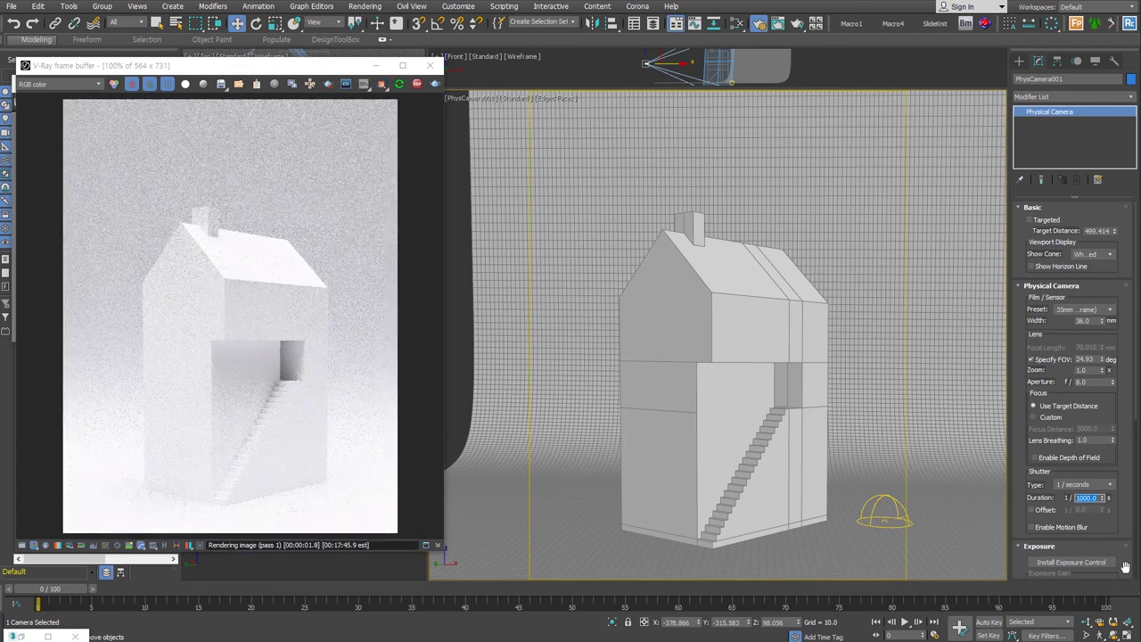
type("60")
key("Return")
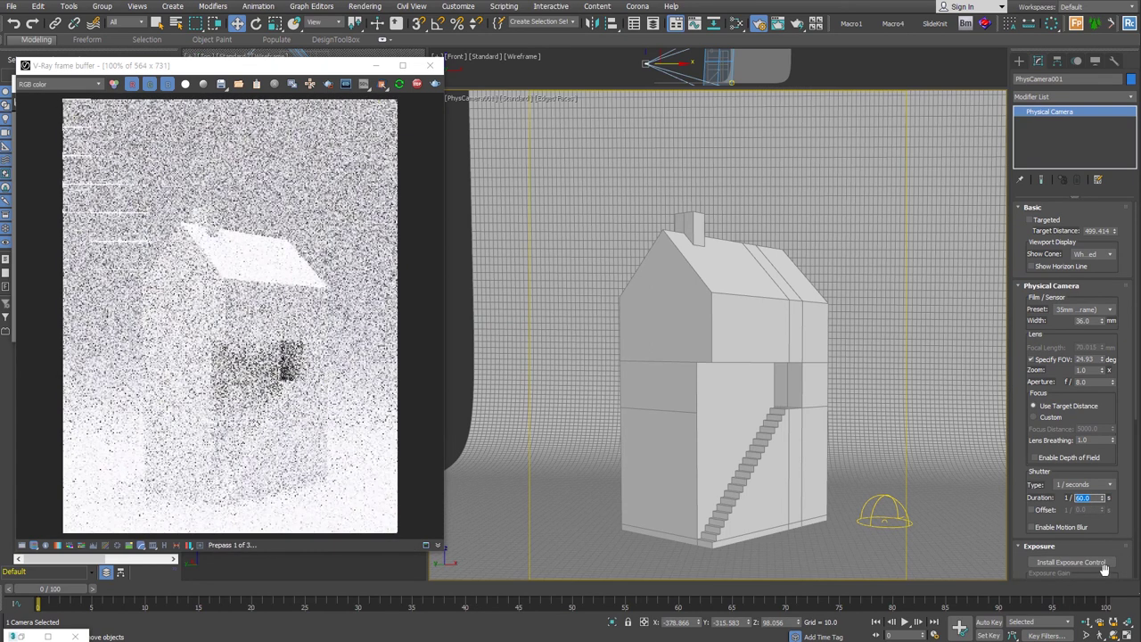
- Install exposure control on PhysCamera001 with manual ISO 100, custom white balance and f/5.6 aperture
scroll(1094, 398, "down", 3)
scroll(1095, 398, "down", 2)
left_click(1098, 389)
left_click(1034, 413)
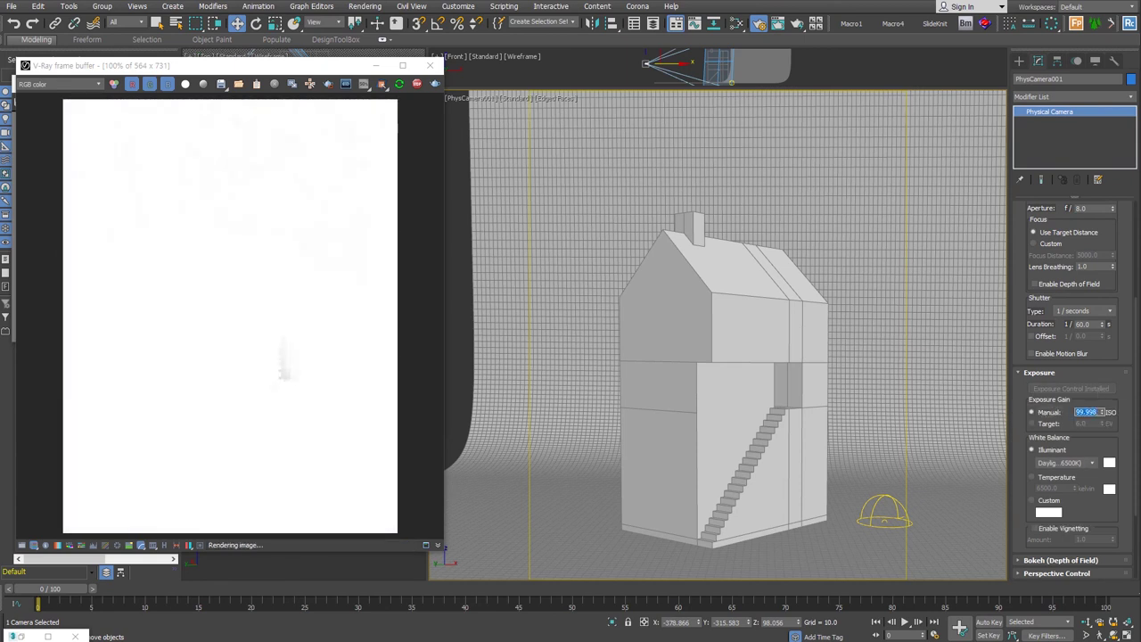
type("100")
left_click(1032, 500)
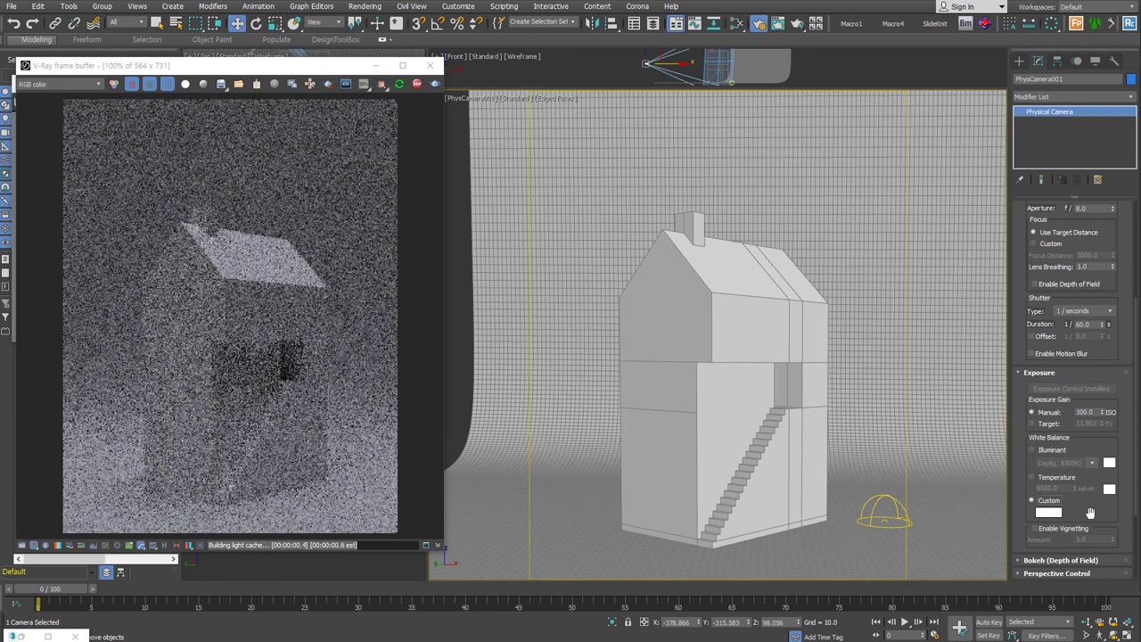
scroll(1112, 238, "up", 2)
left_click(1082, 264)
type("5.6")
key("Return")
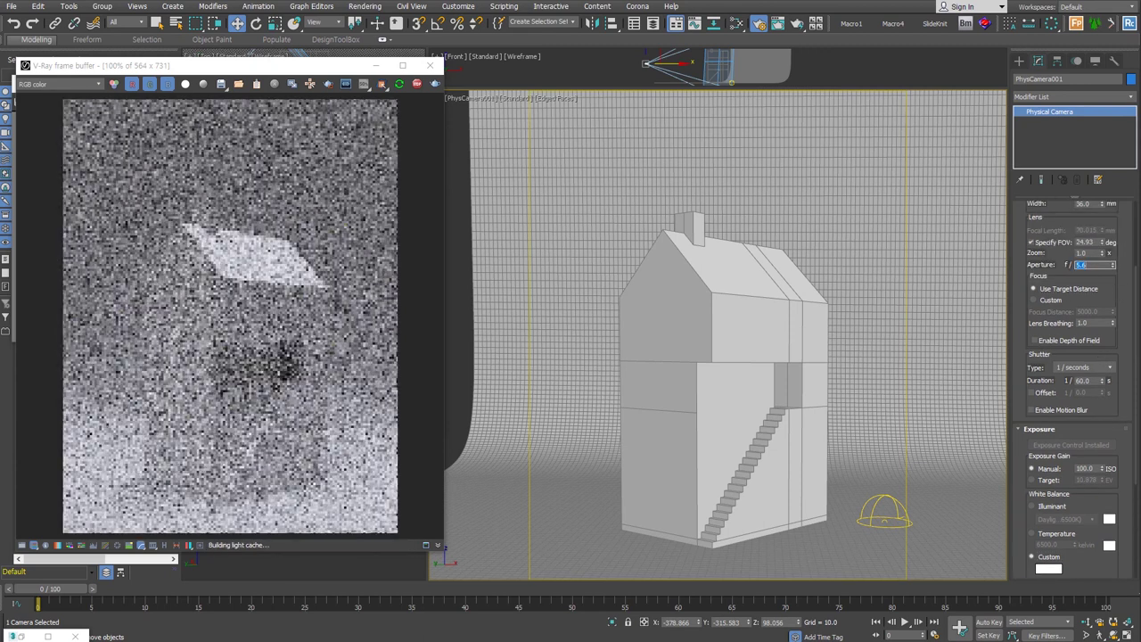
left_click(894, 504)
- Raise the dome light multiplier to 5.0
left_click(1082, 284)
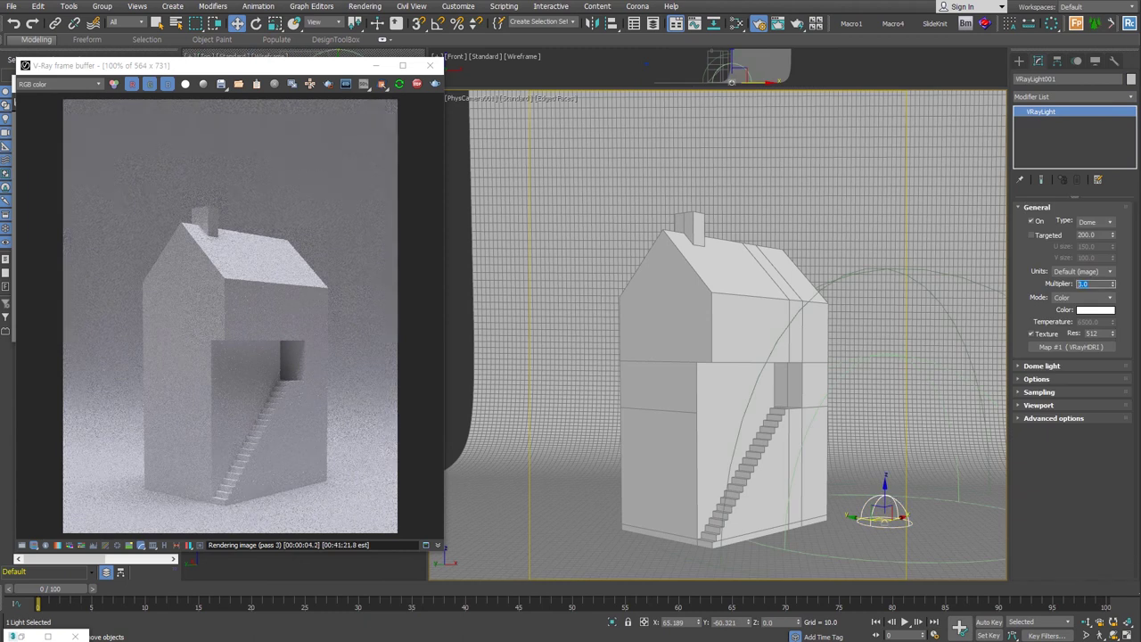
type("5")
key("Return")
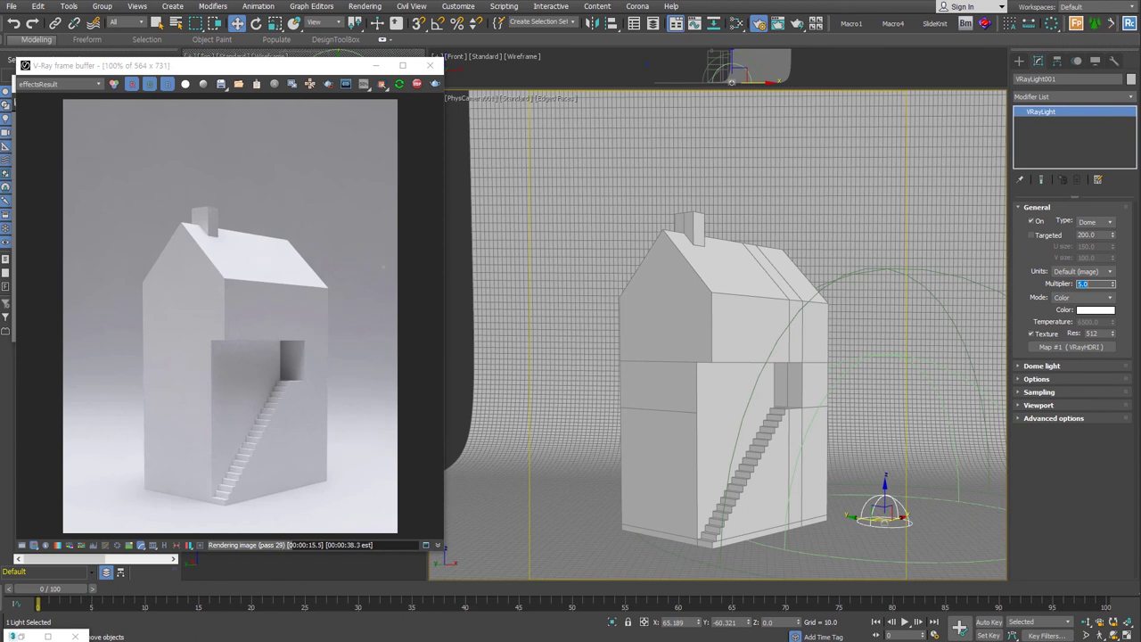
- Lower the dome light multiplier to 2.0 and move the frame buffer to reveal the reference photo
left_click(767, 333)
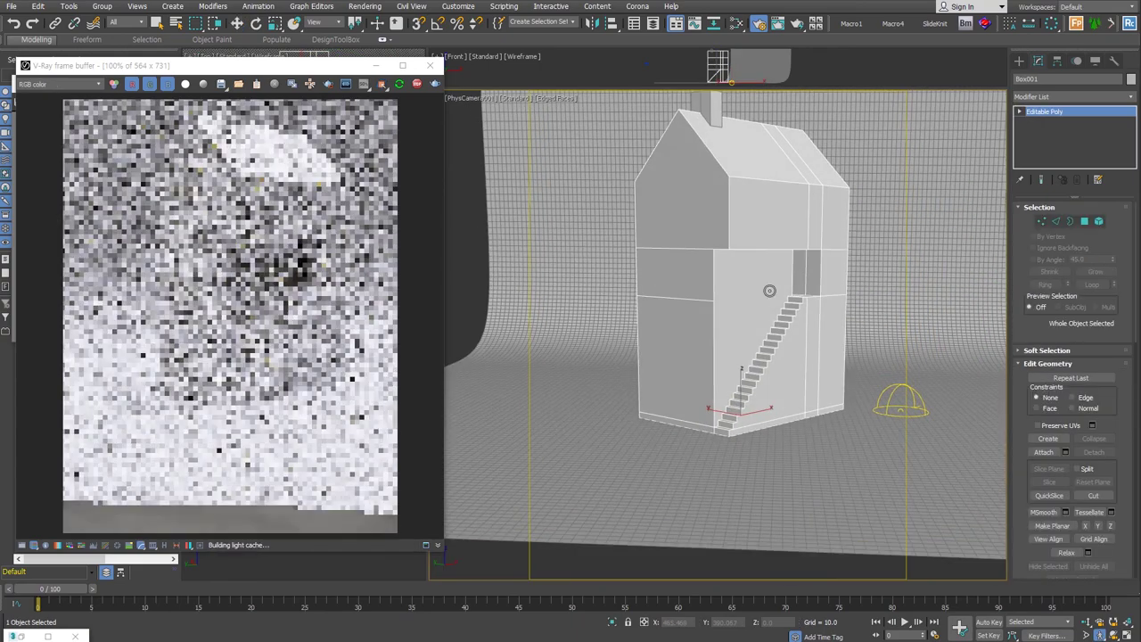
mouse_move(764, 312)
middle_mouse_down("alt")
mouse_move(759, 359)
mouse_move(731, 381)
mouse_move(744, 380)
middle_mouse_up("alt")
key("w")
left_click(878, 483)
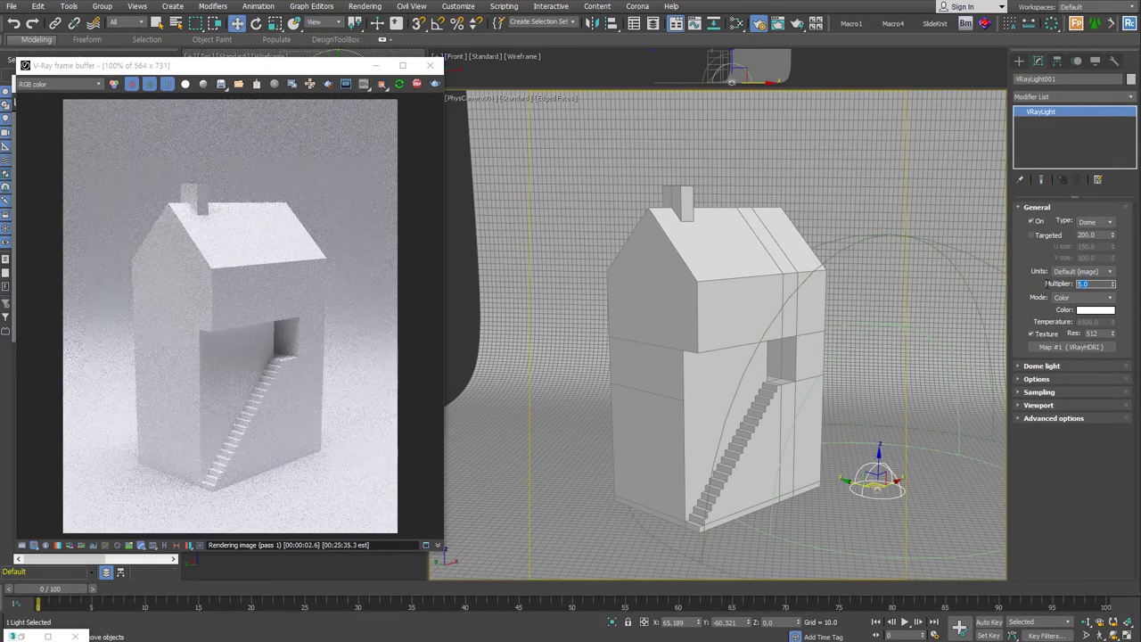
type("2")
key("Return")
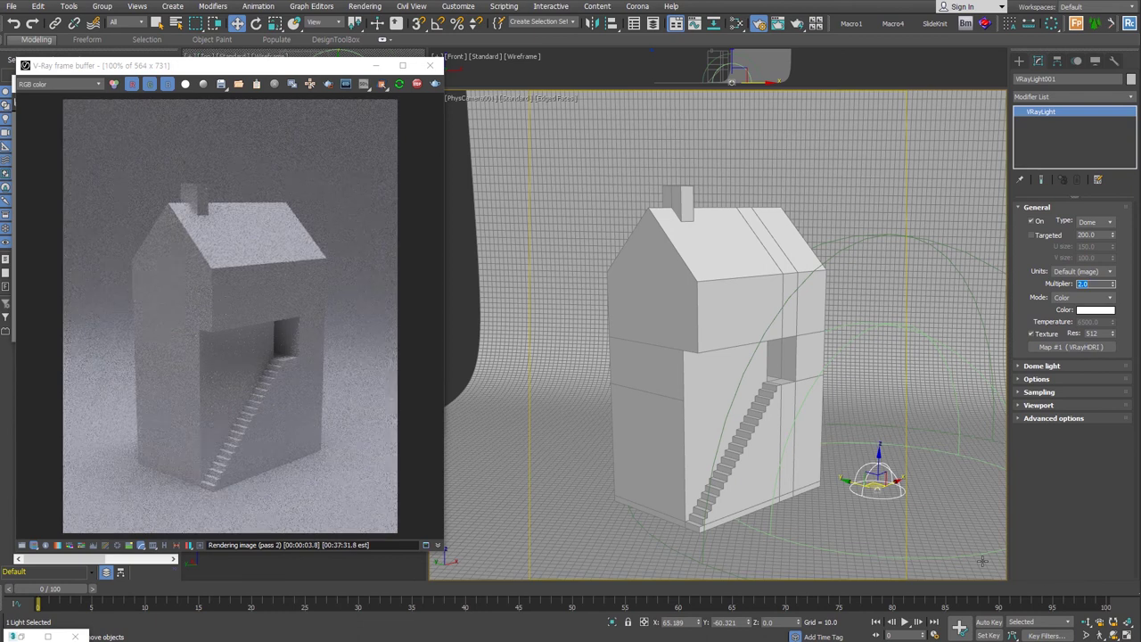
left_click_drag(305, 69, 465, 73)
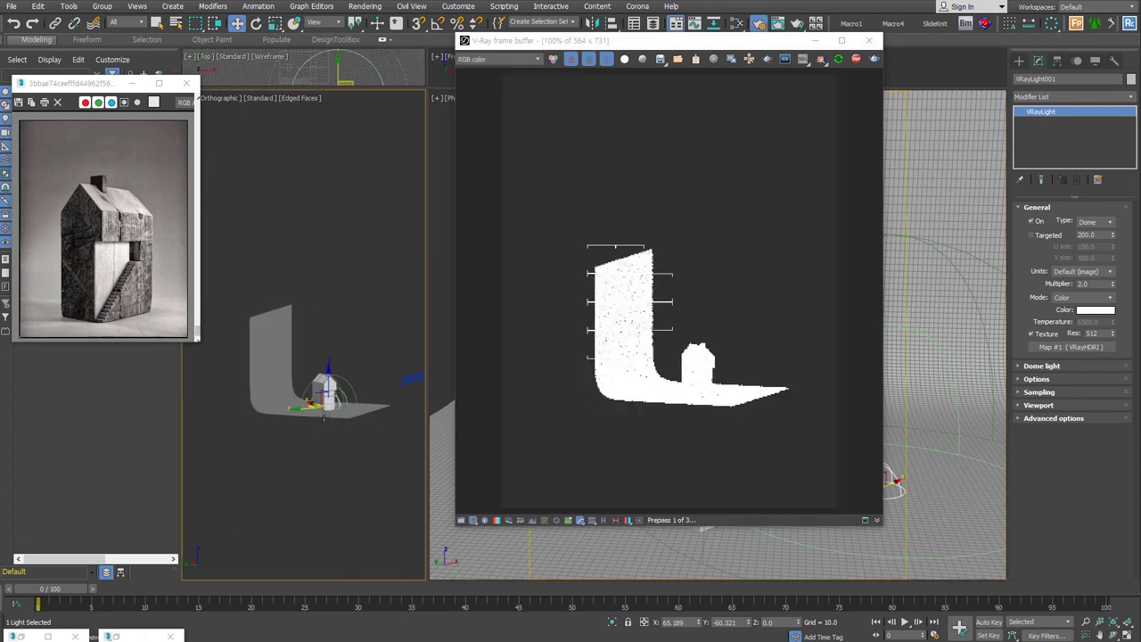
- Switch the left viewport to a framed front view and lock rendering to the camera view
key("f")
key("shift+q")
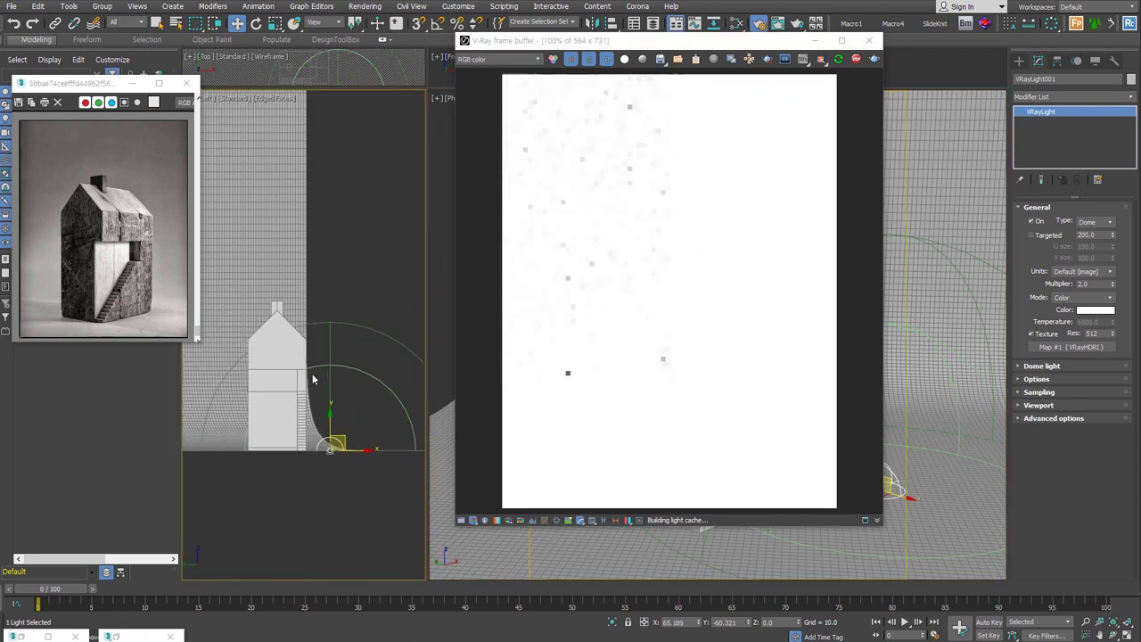
middle_click_drag(313, 378, 356, 385)
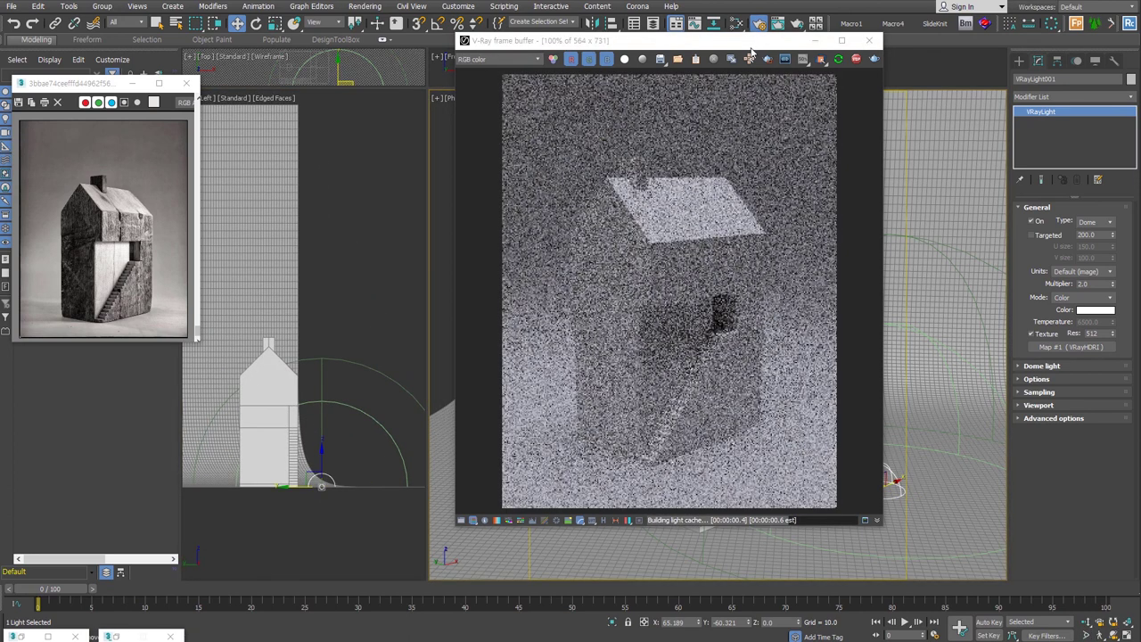
key("F10")
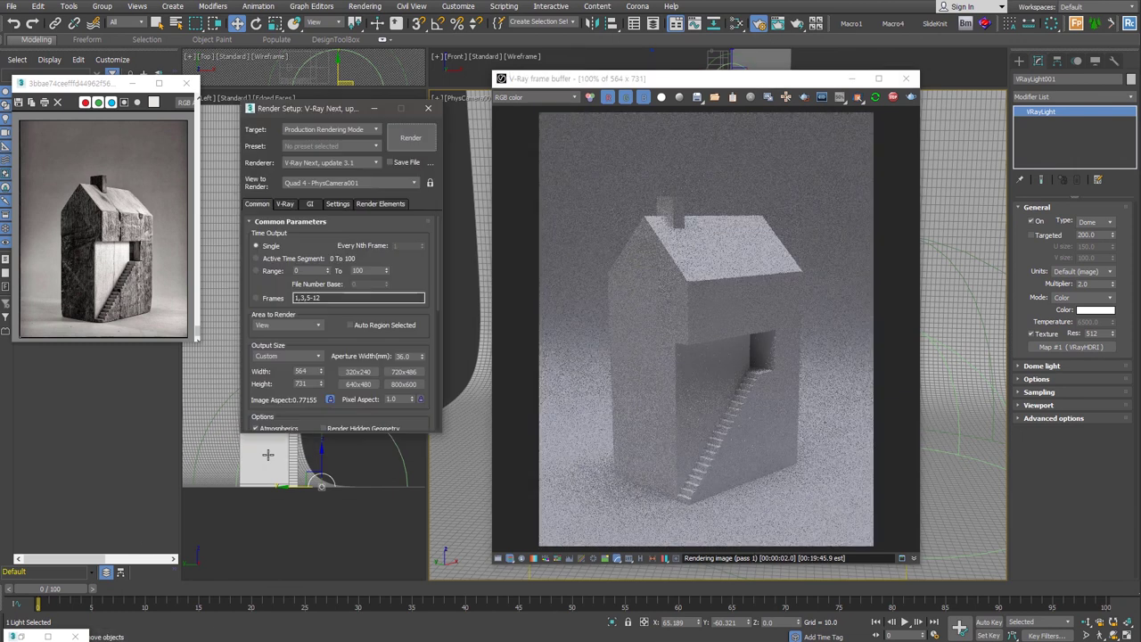
left_click(430, 182)
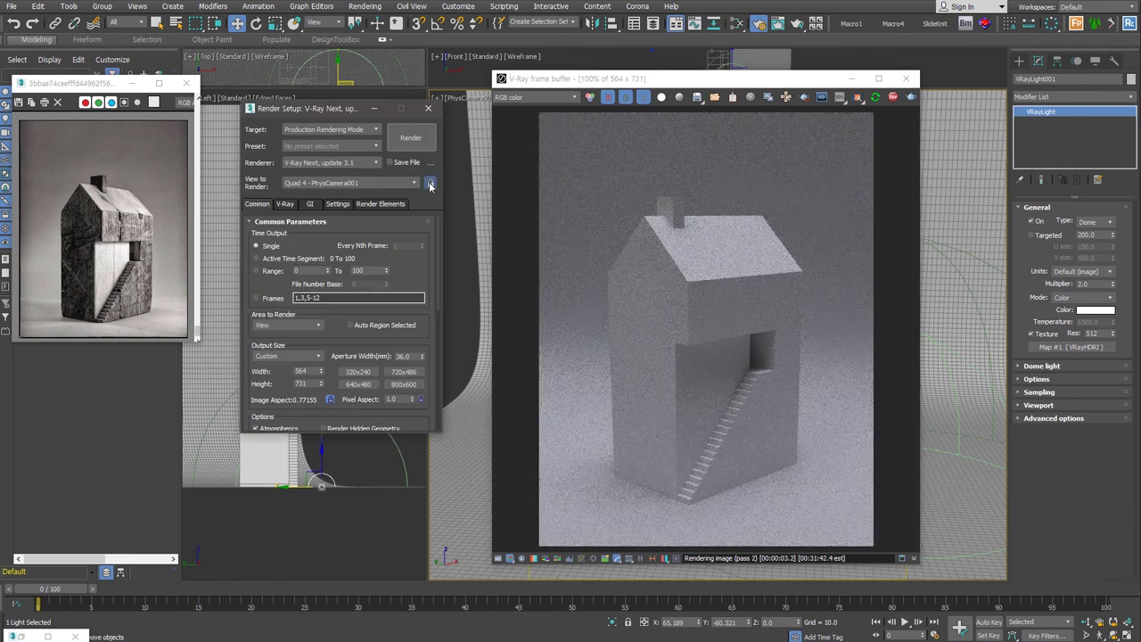
left_click(430, 111)
- Draw a V-Ray plane light, VRayLight002, and move it to the left of the house
left_click(1019, 60)
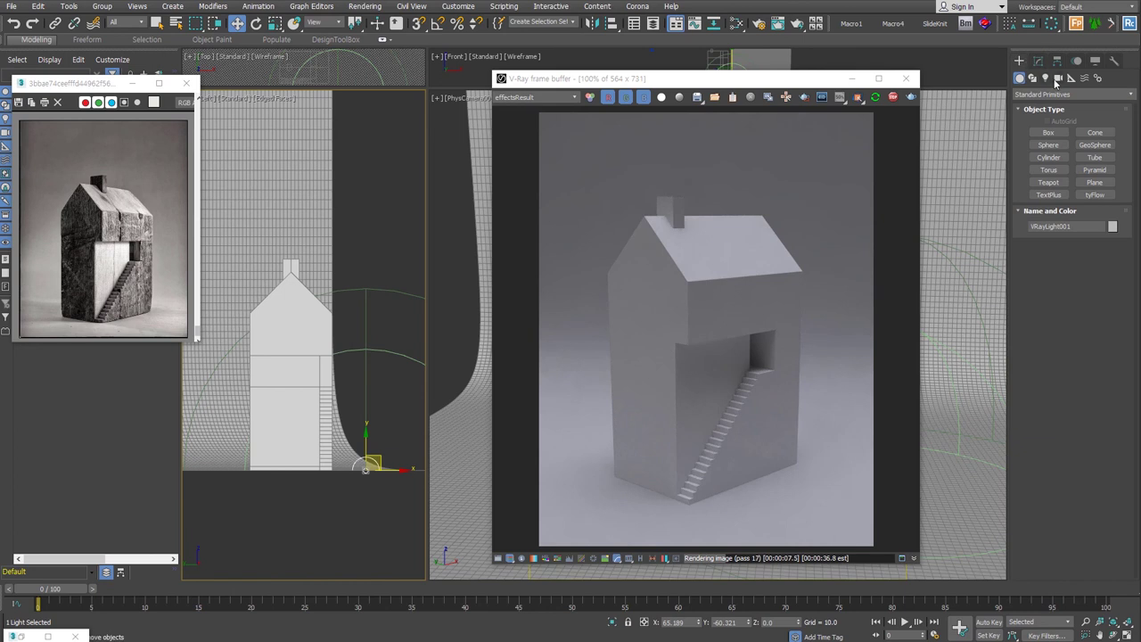
left_click(1045, 77)
left_click(1048, 132)
mouse_move(340, 211)
left_mouse_down()
mouse_move(374, 241)
mouse_move(424, 384)
left_mouse_up()
key("w")
mouse_move(303, 339)
middle_mouse_down("alt")
mouse_move(340, 316)
mouse_move(321, 325)
middle_mouse_up("alt")
left_click_drag(321, 325, 230, 330)
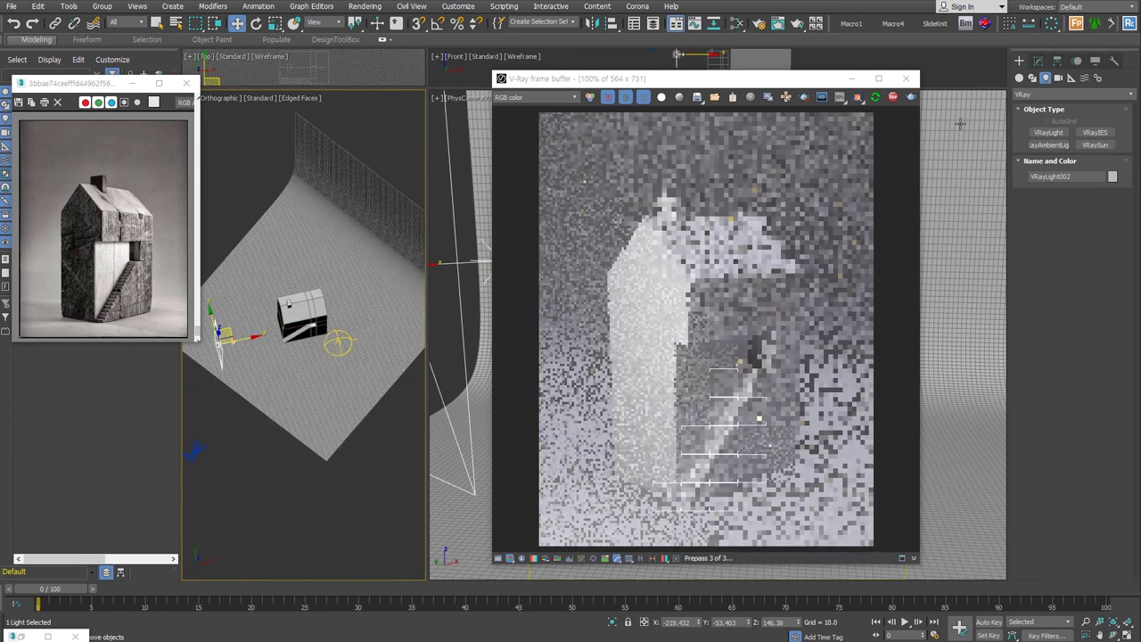
- Set VRayLight002 to Temperature mode (5600), make it targeted, and aim its target at the house
left_click(1038, 60)
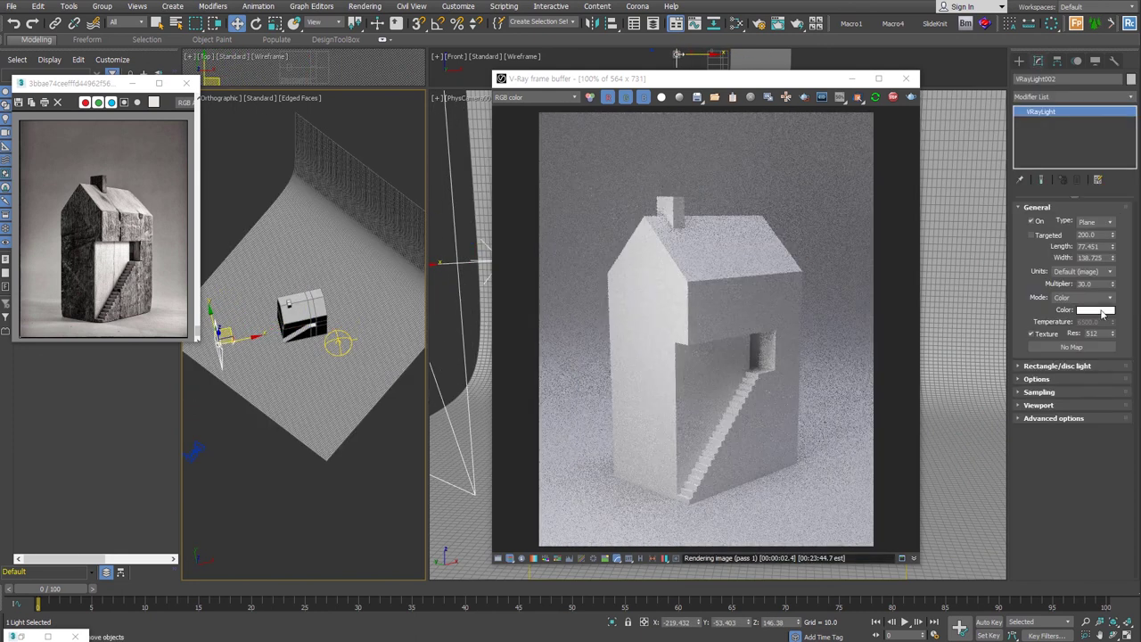
left_click(1110, 297)
left_click(1088, 309)
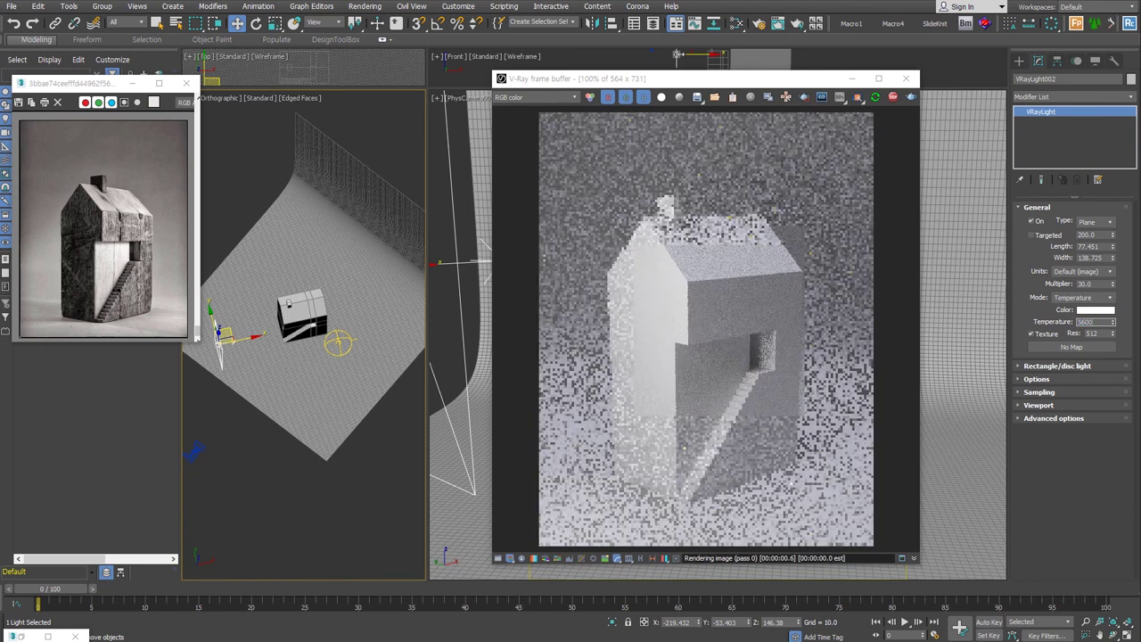
left_click(1031, 234)
left_click(331, 360)
middle_click_drag(332, 359, 292, 378, "alt")
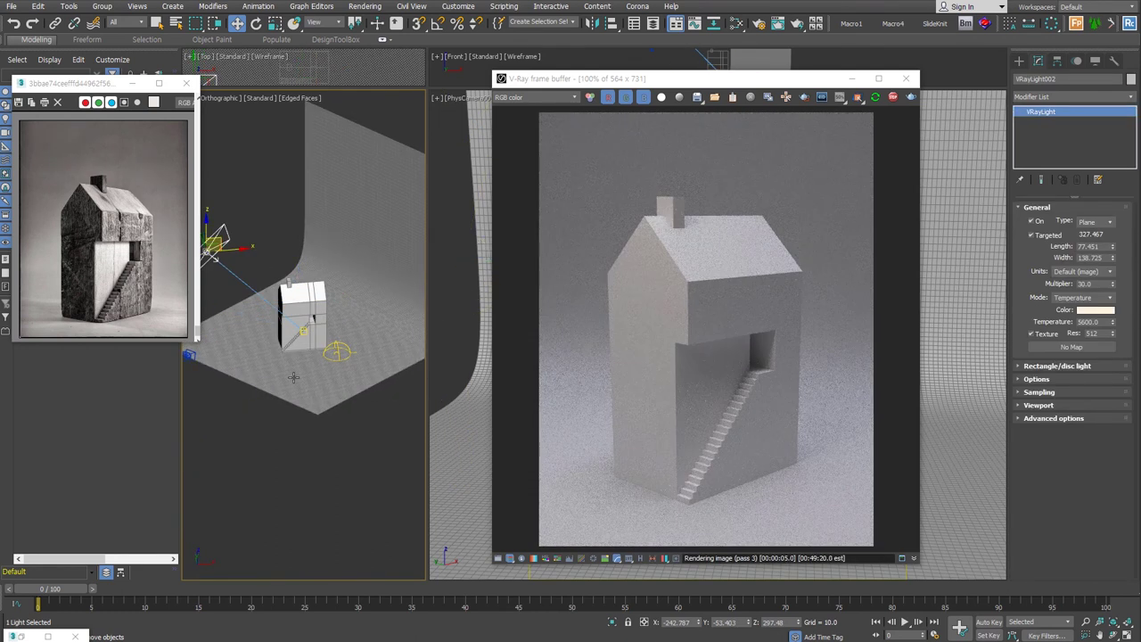
left_click(365, 6)
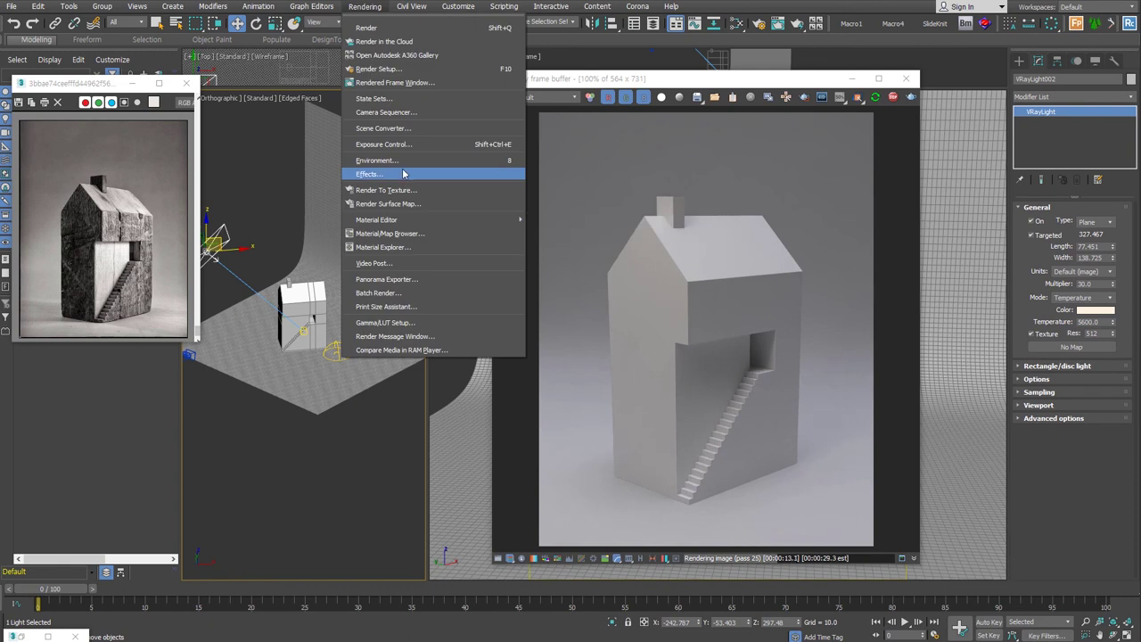
- Add a VRayToon atmosphere in Environment and Effects, then start a fresh render
left_click(403, 174)
scroll(273, 338, "down", 5)
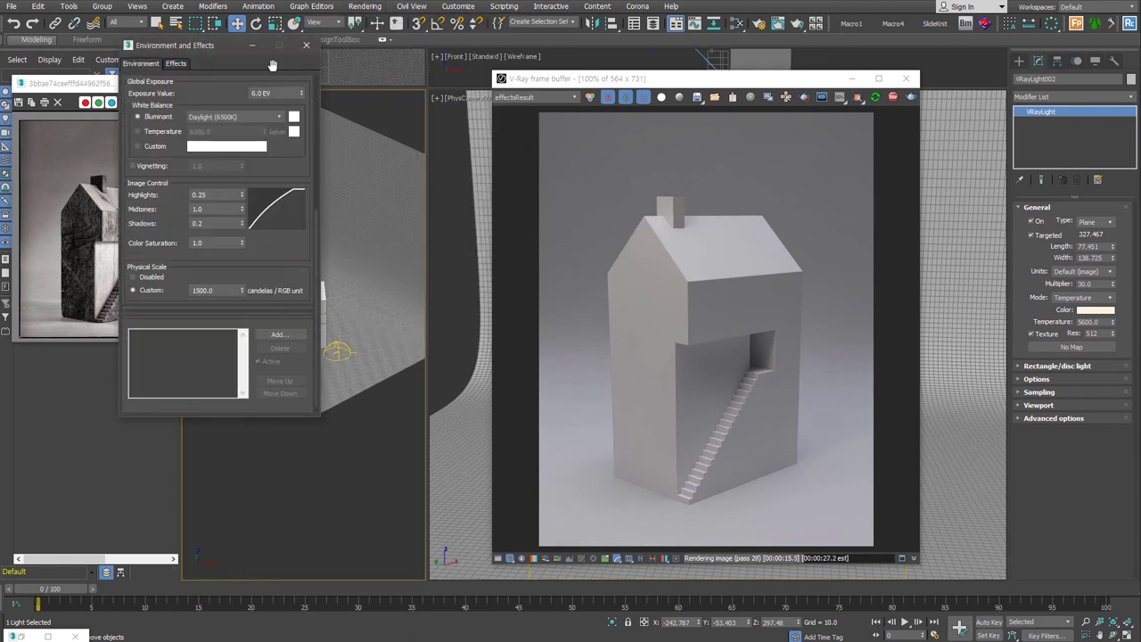
left_click(276, 335)
double_click(157, 142)
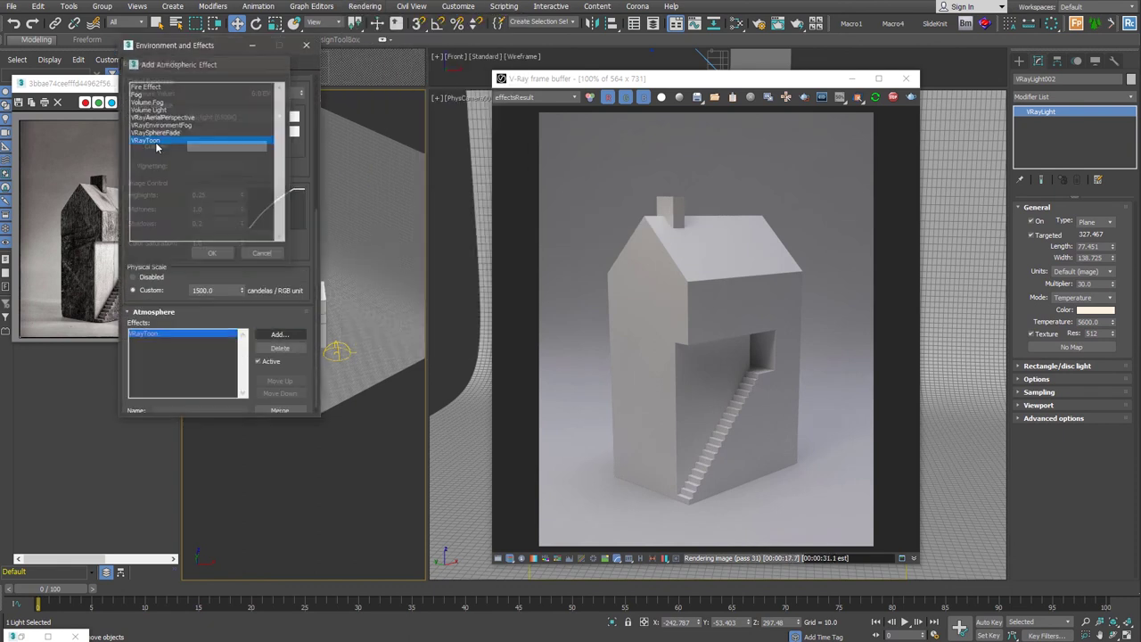
left_click_drag(282, 351, 288, 176)
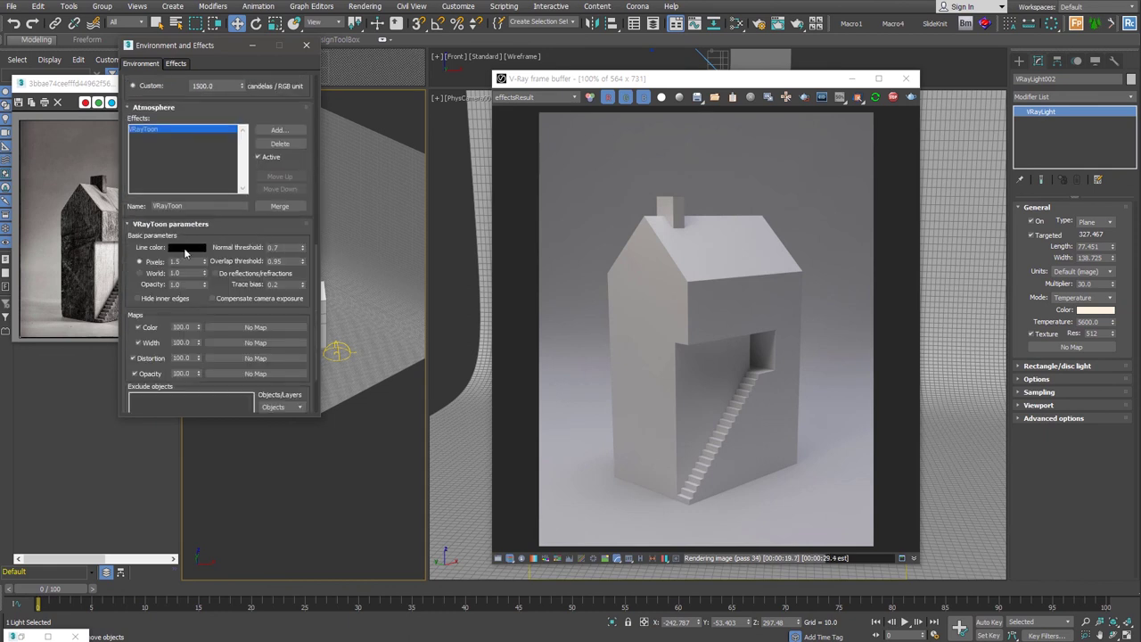
left_click(155, 285)
left_click(306, 44)
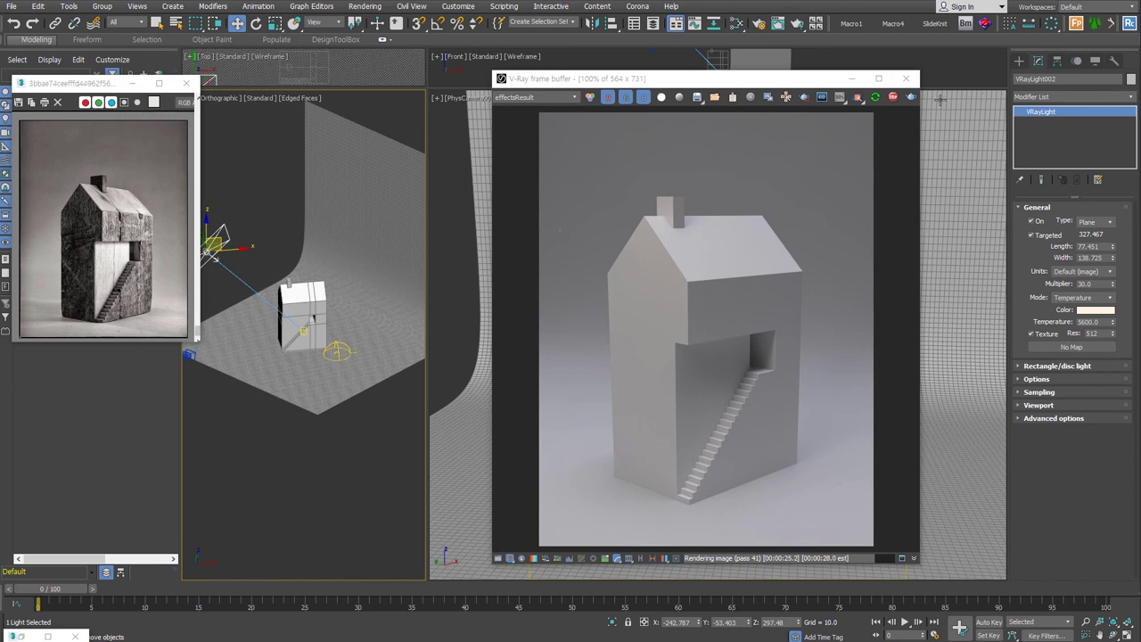
left_click(912, 98)
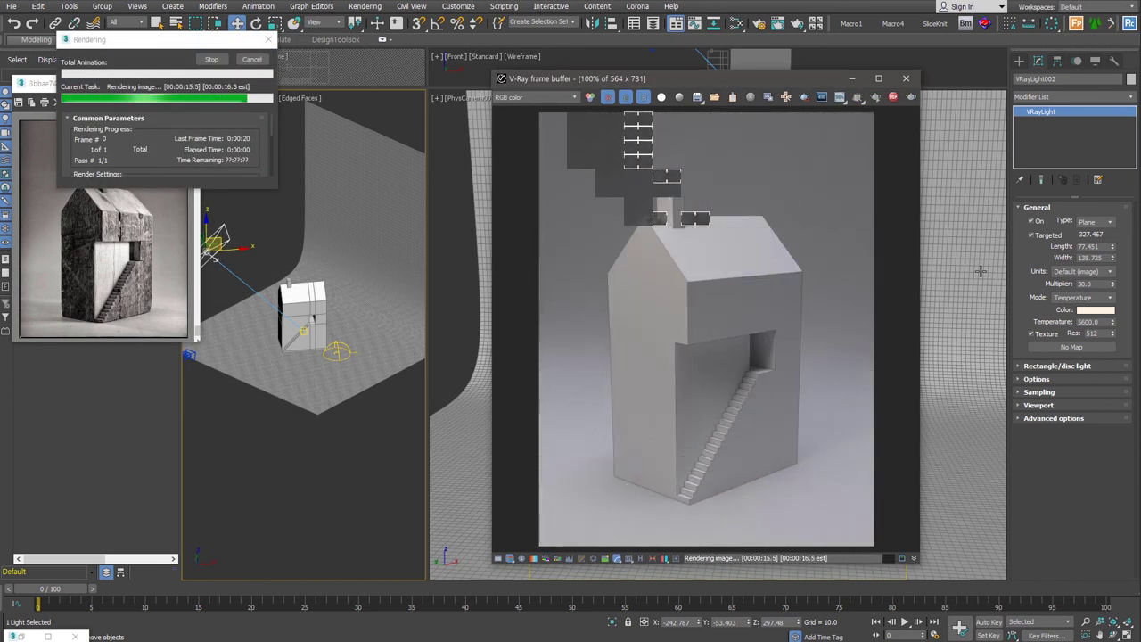
- Drag the V-Ray frame buffer window to the left while the new render continues
left_click_drag(663, 85, 369, 49)
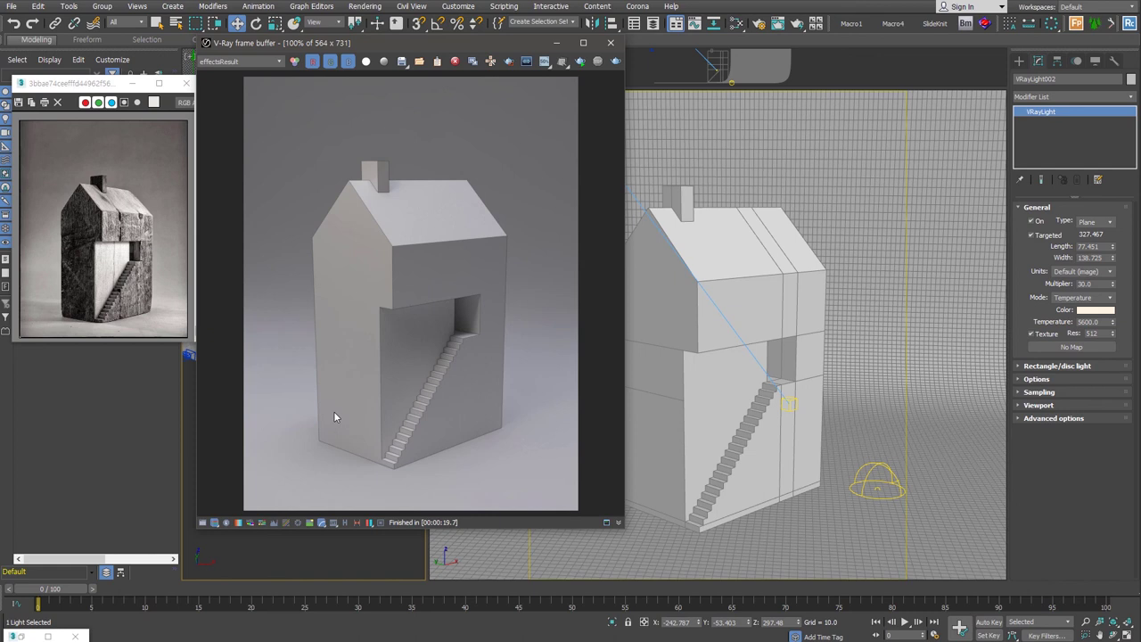
- Enable the VFB Exposure correction with exposure 0.58 and contrast 0.26
left_click(203, 523)
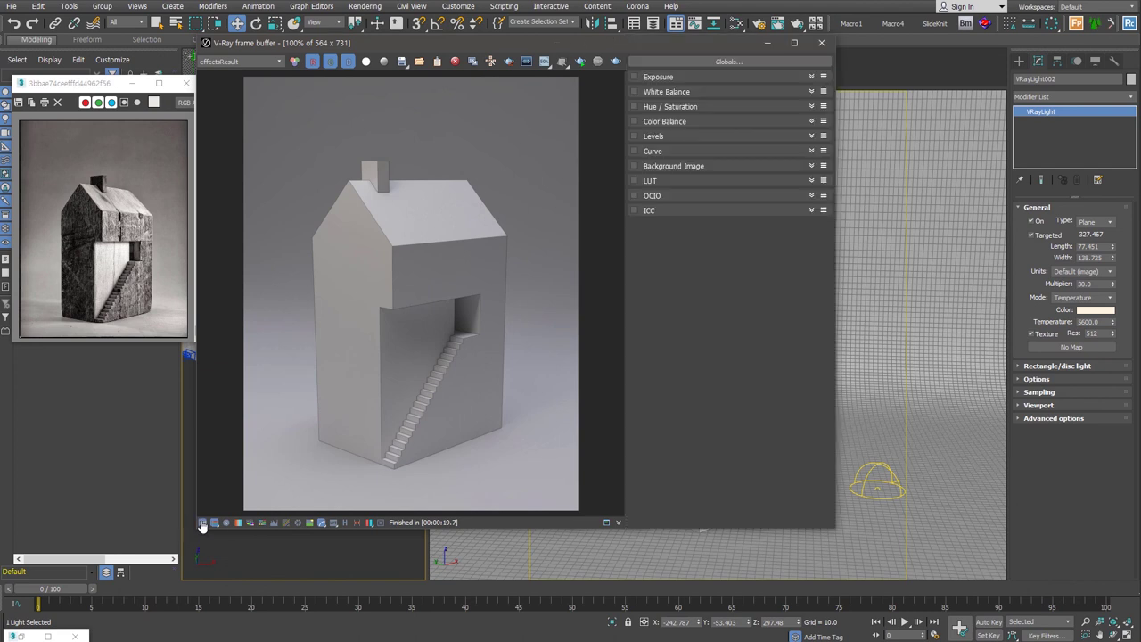
left_click(684, 80)
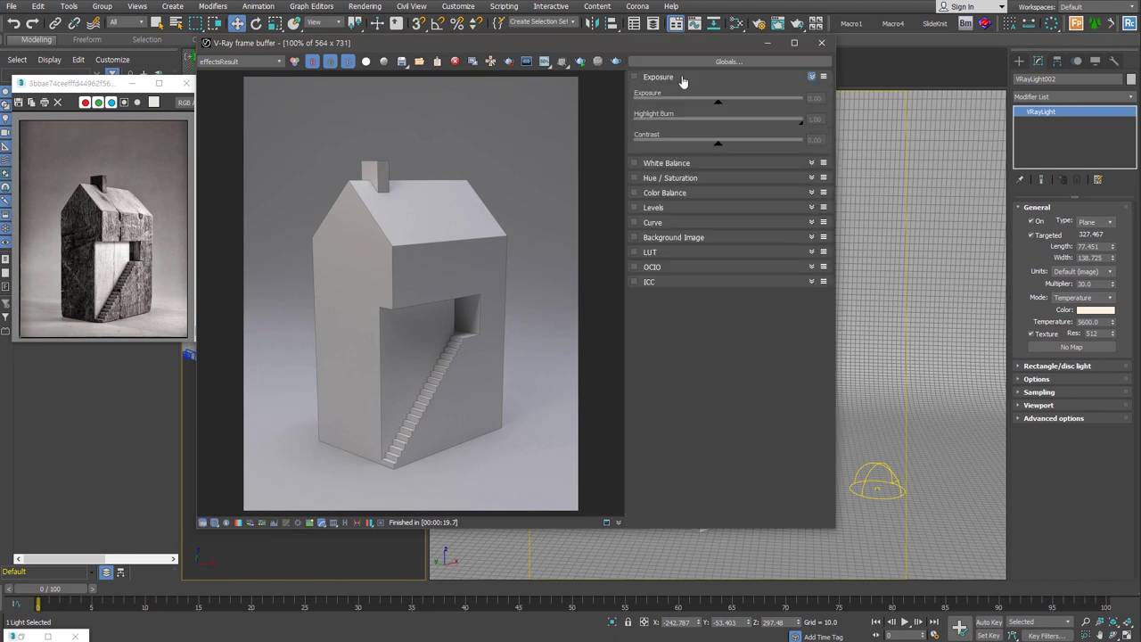
left_click(634, 78)
left_click_drag(719, 102, 729, 102)
left_click_drag(718, 143, 740, 144)
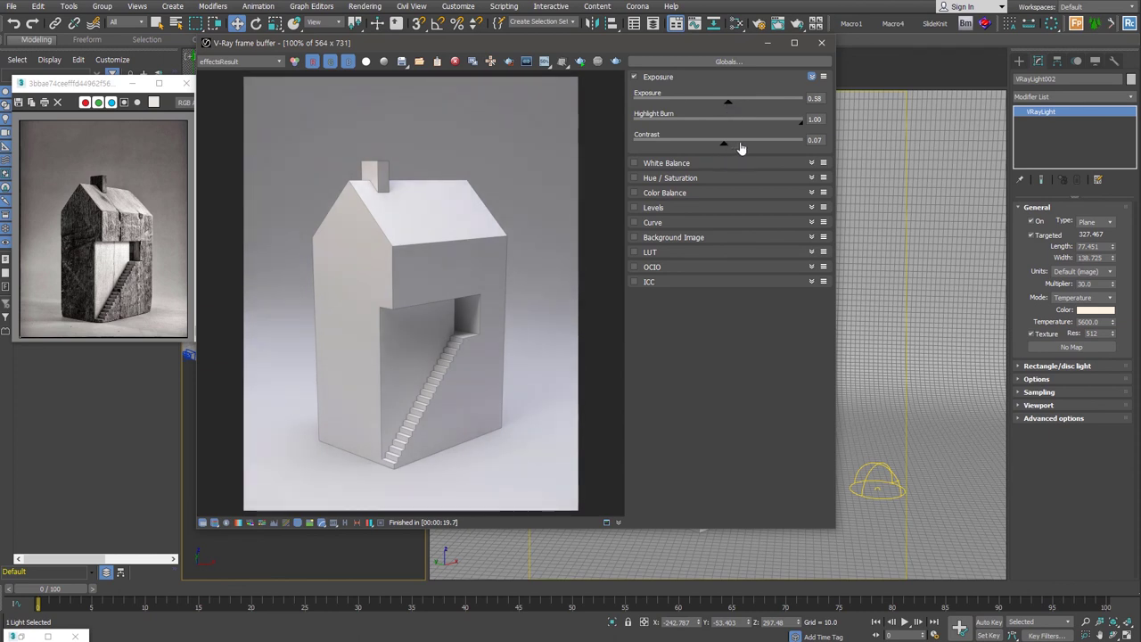
left_click(658, 78)
- Try raising the White Balance temperature, then disable White Balance again
left_click(666, 92)
left_click(634, 92)
mouse_move(717, 113)
left_mouse_down()
mouse_move(734, 114)
mouse_move(719, 124)
left_mouse_up()
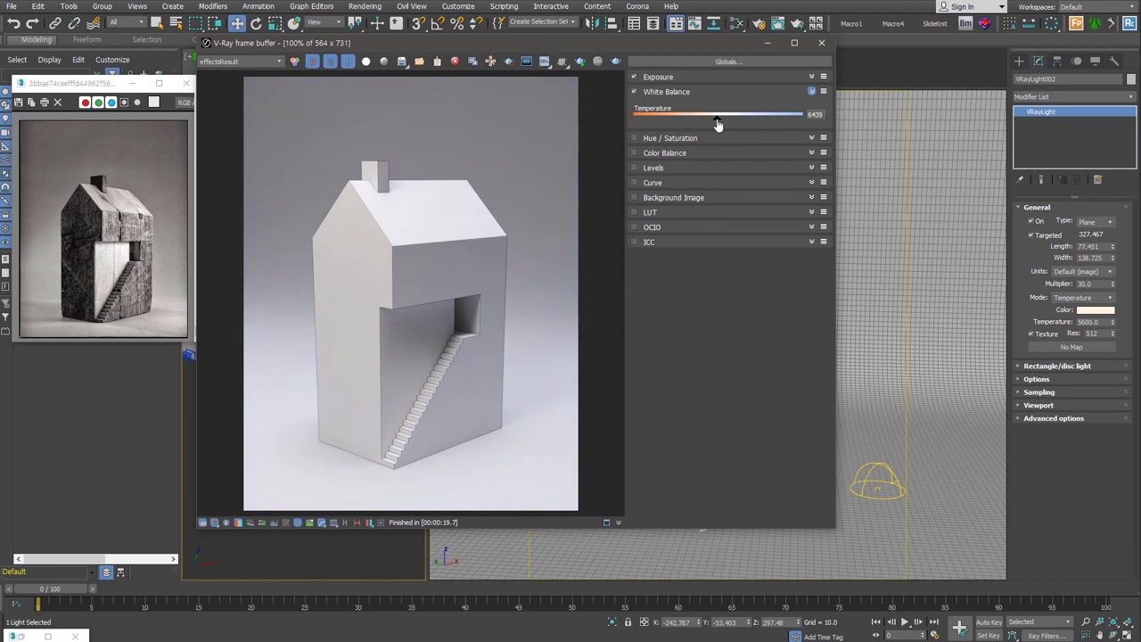
left_click(637, 92)
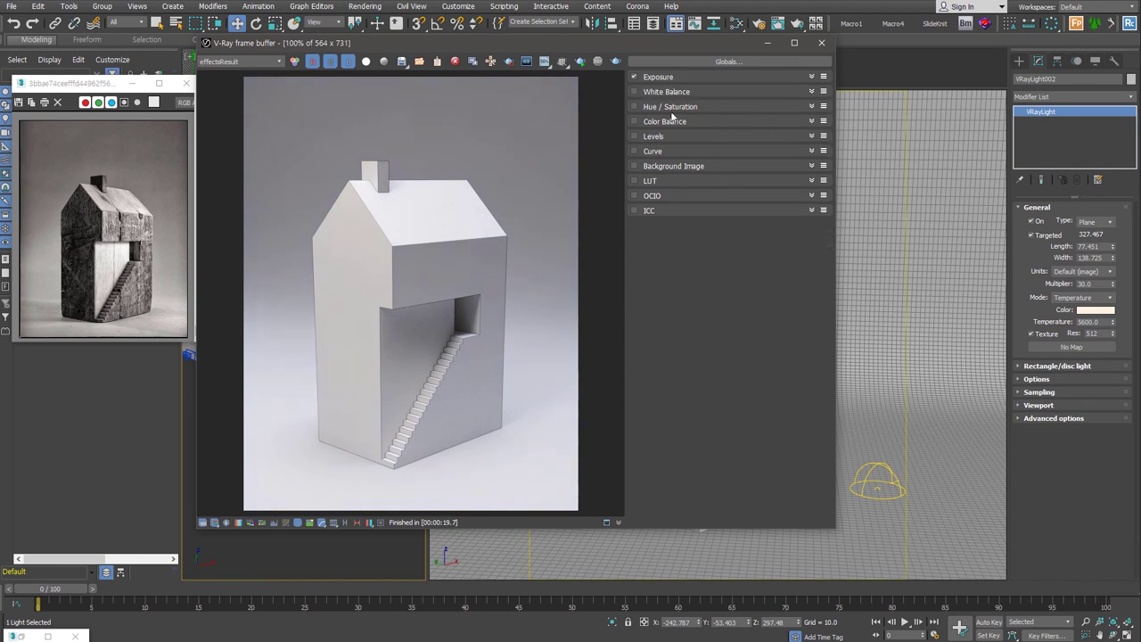
- Enable Color Balance and nudge the shadows and midtones slightly toward red and yellow
left_click(672, 108)
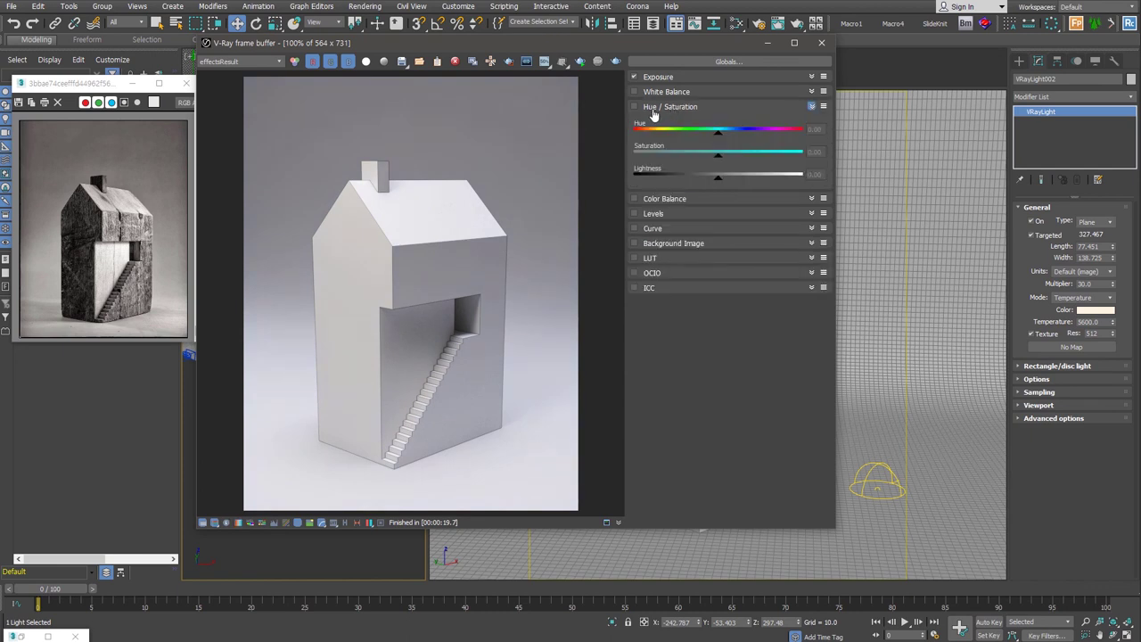
left_click(655, 107)
left_click(660, 121)
left_click(635, 121)
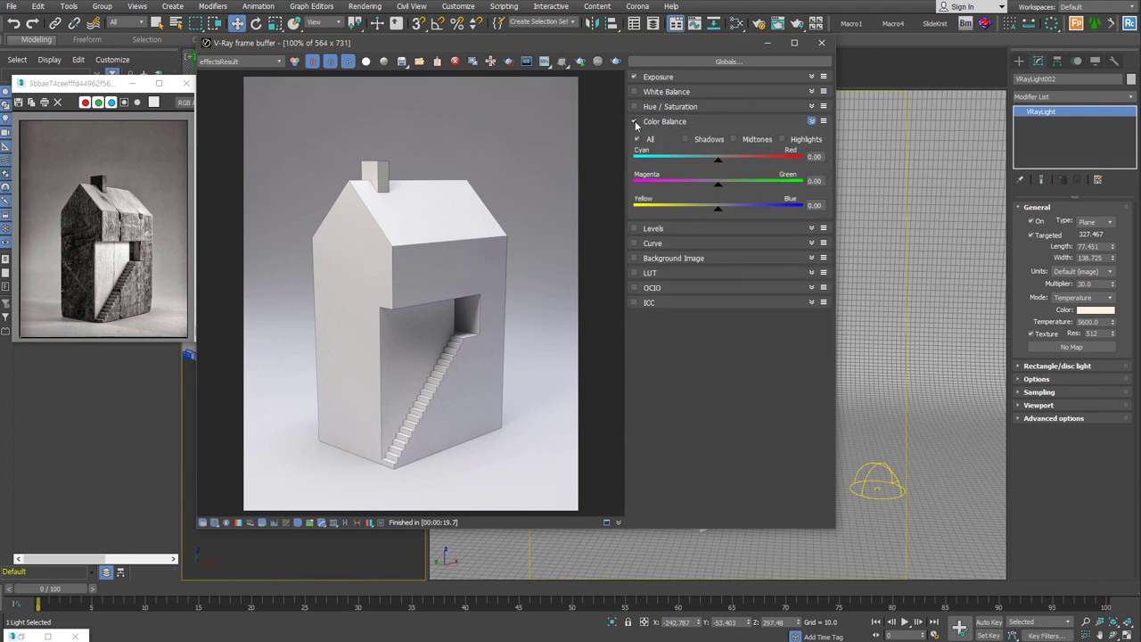
left_click_drag(717, 206, 723, 184)
left_click(685, 139)
left_click_drag(722, 166, 726, 162)
left_click_drag(719, 208, 710, 207)
- Set Color Balance highlights to Cyan/Red 0.12 and Yellow/Blue -0.33, comparing off and on
left_click(781, 139)
left_click_drag(722, 162, 728, 164)
left_click_drag(692, 208, 722, 188)
left_click(635, 122)
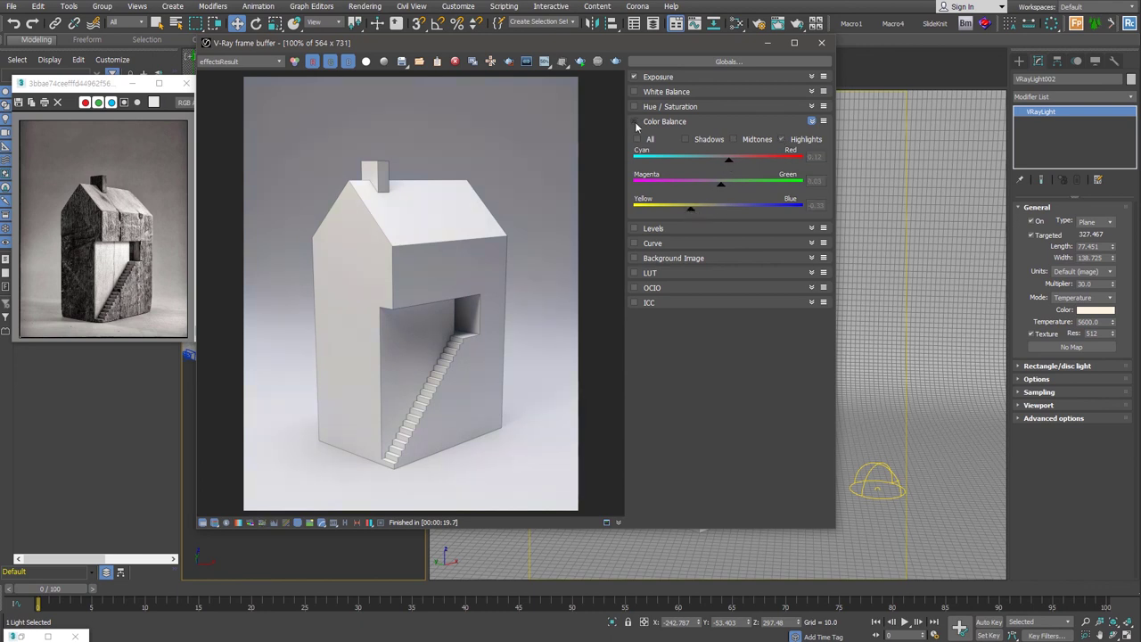
left_click(635, 121)
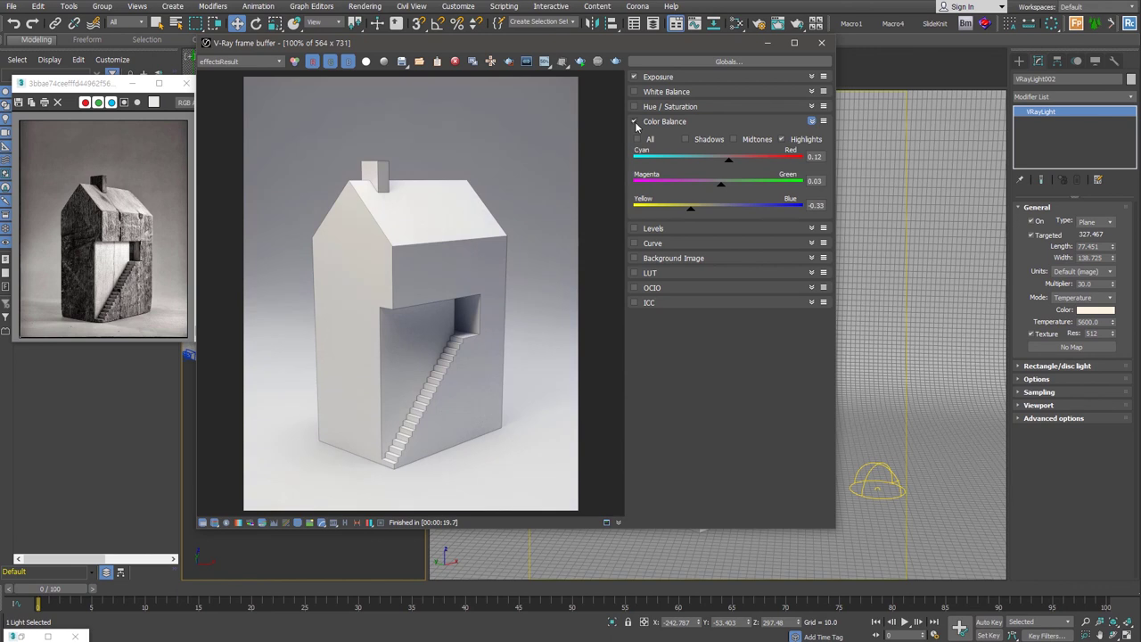
- Enable a Curve correction and bend its upper section up near 0.7 to lift the upper tones
left_click(701, 121)
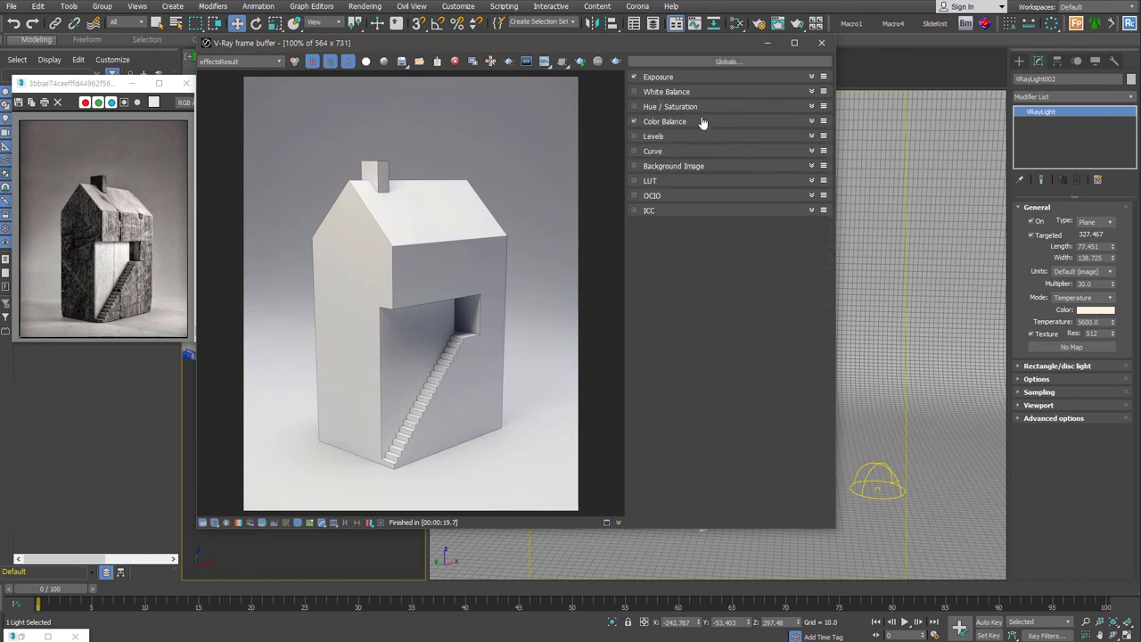
left_click(651, 151)
left_click(656, 326)
left_click_drag(704, 285, 700, 298)
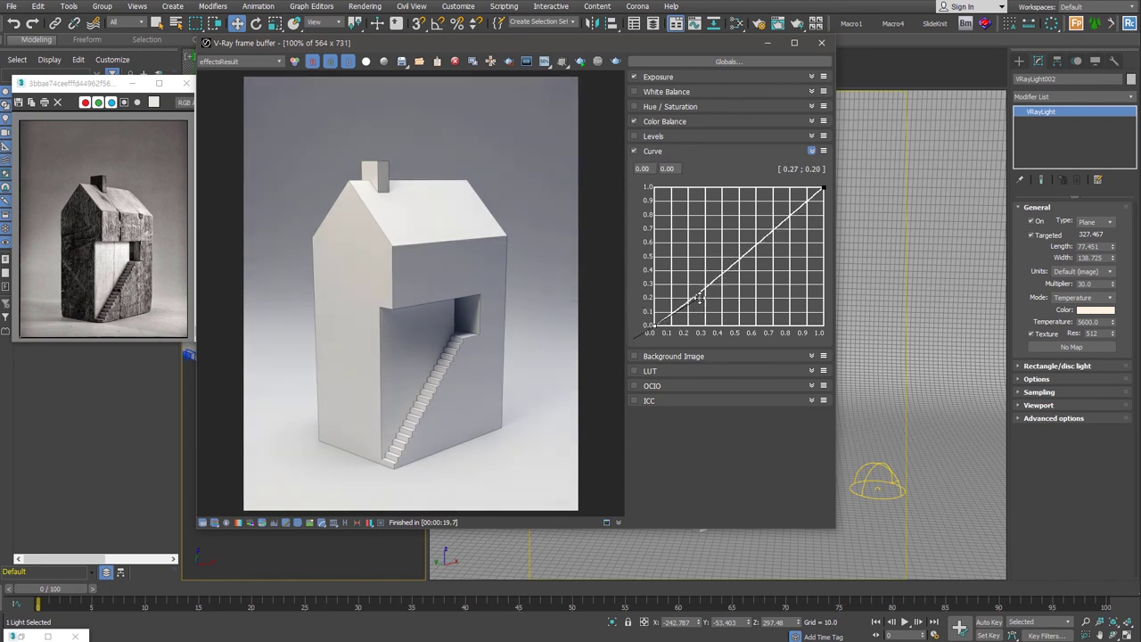
left_click(824, 191)
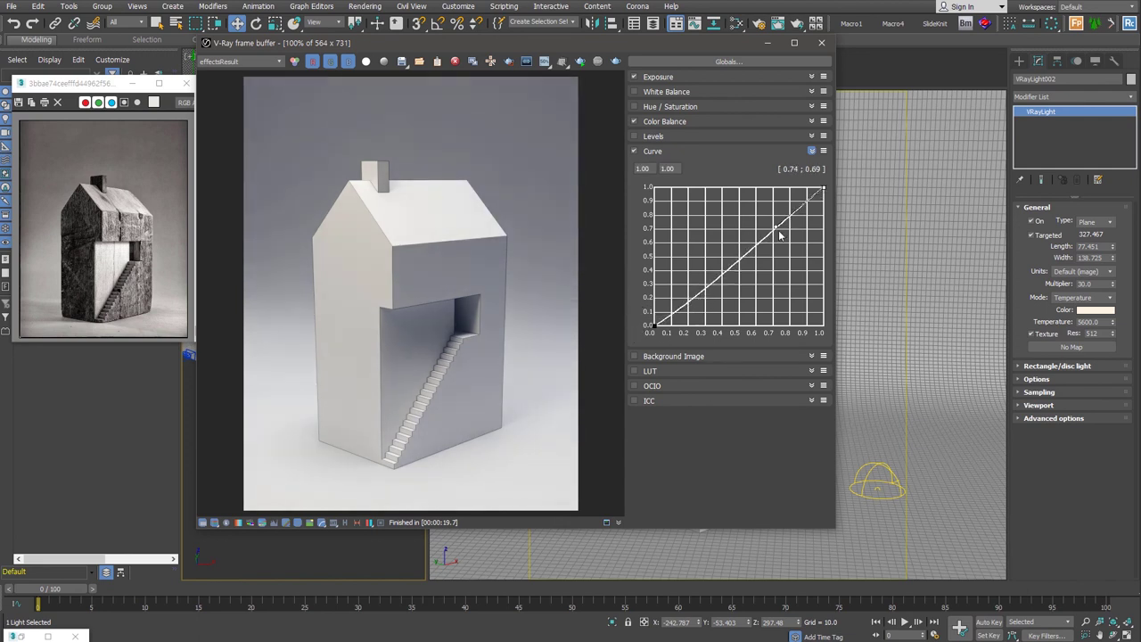
left_click_drag(780, 230, 766, 214)
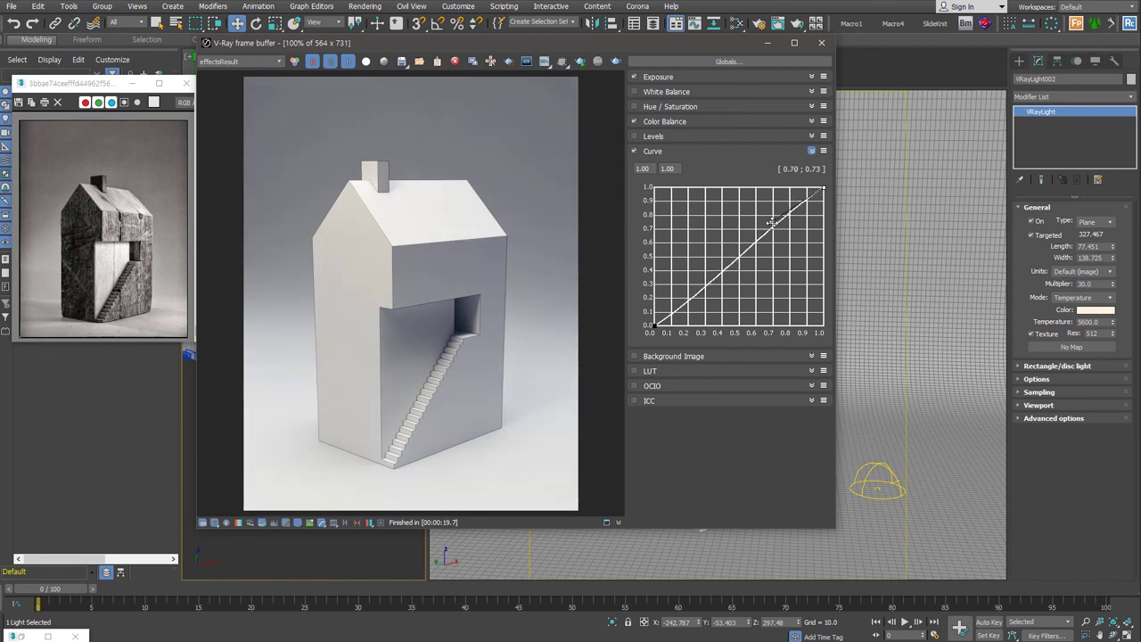
- Lower the Exposure highlight burn to 0.77 and hide the corrections panel
left_click(692, 79)
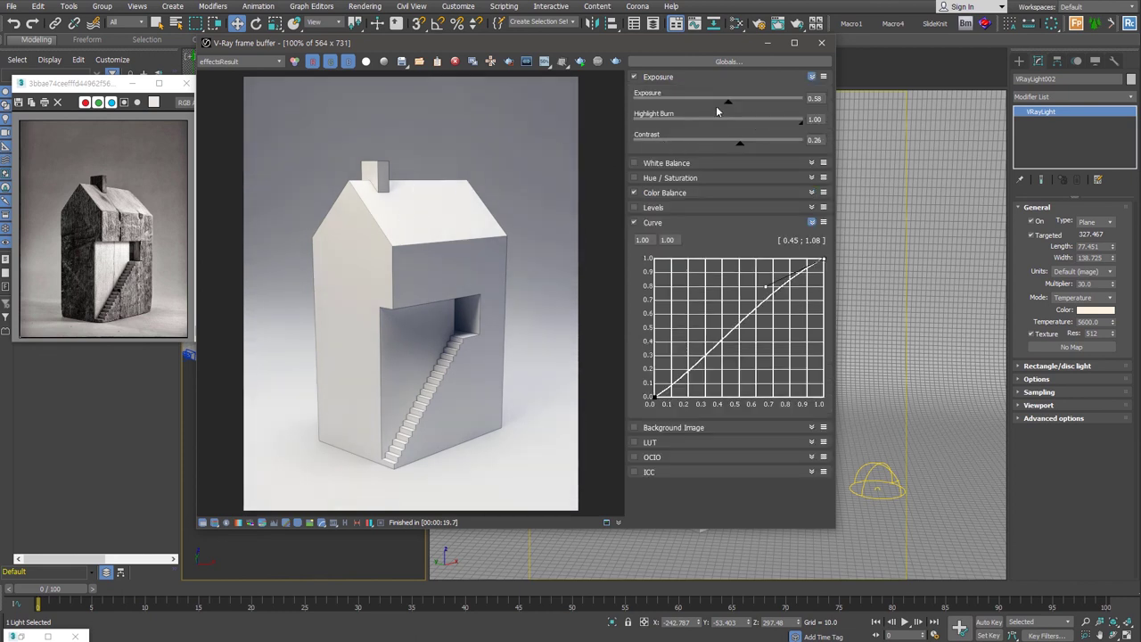
mouse_move(802, 125)
left_mouse_down()
mouse_move(750, 125)
mouse_move(764, 125)
left_mouse_up()
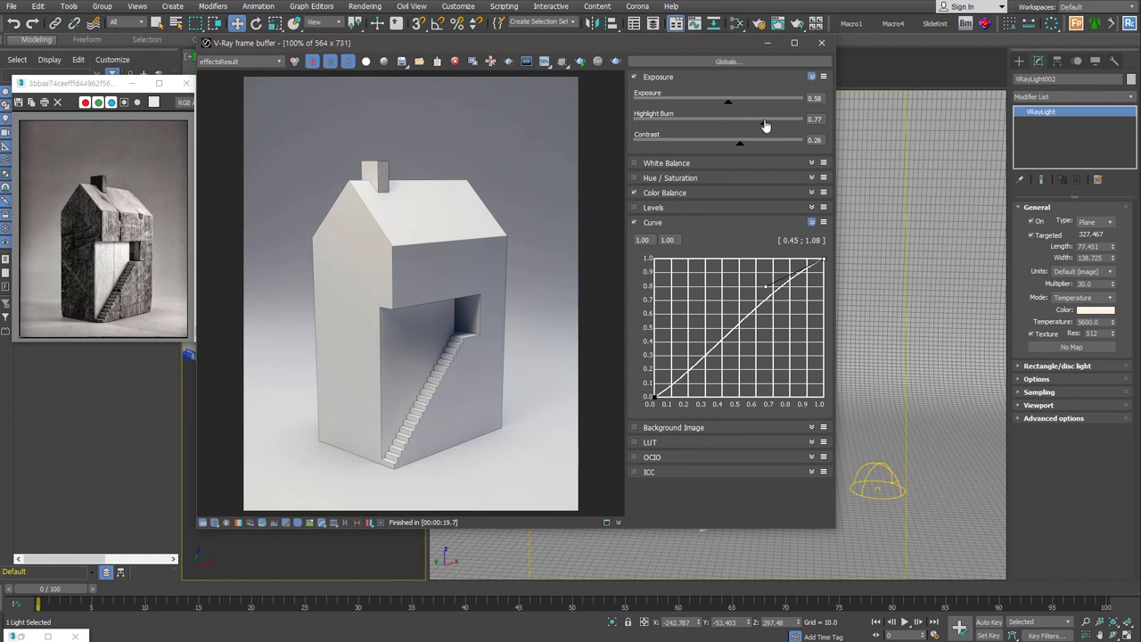
left_click(203, 523)
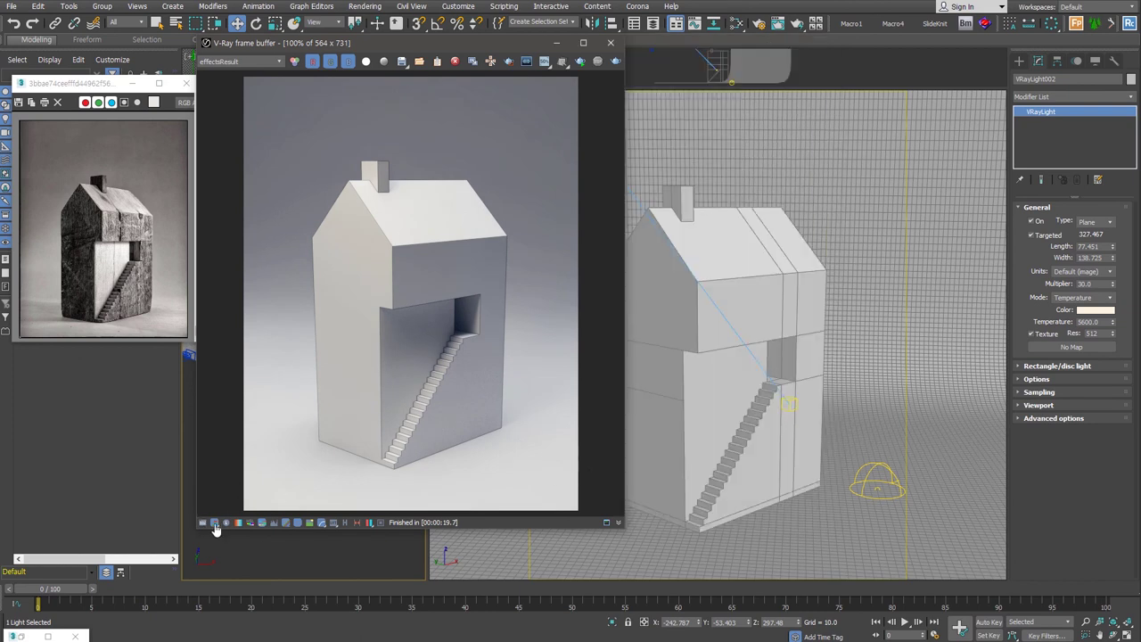